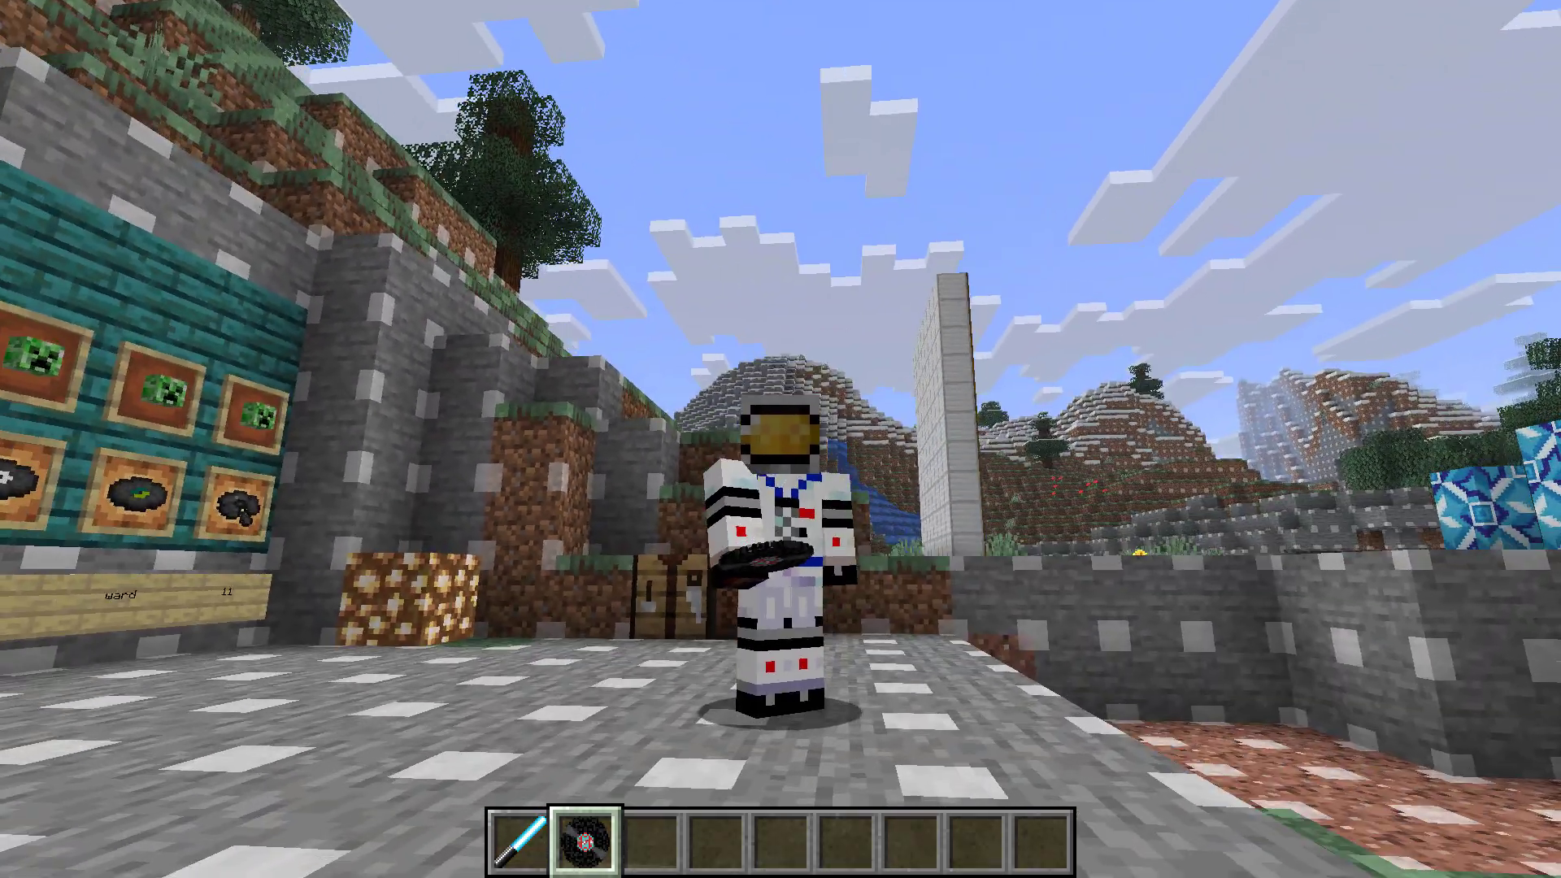
Switch the Minecraft hotbar away from the music disc and back so the disc is held
key(3)
key(2)
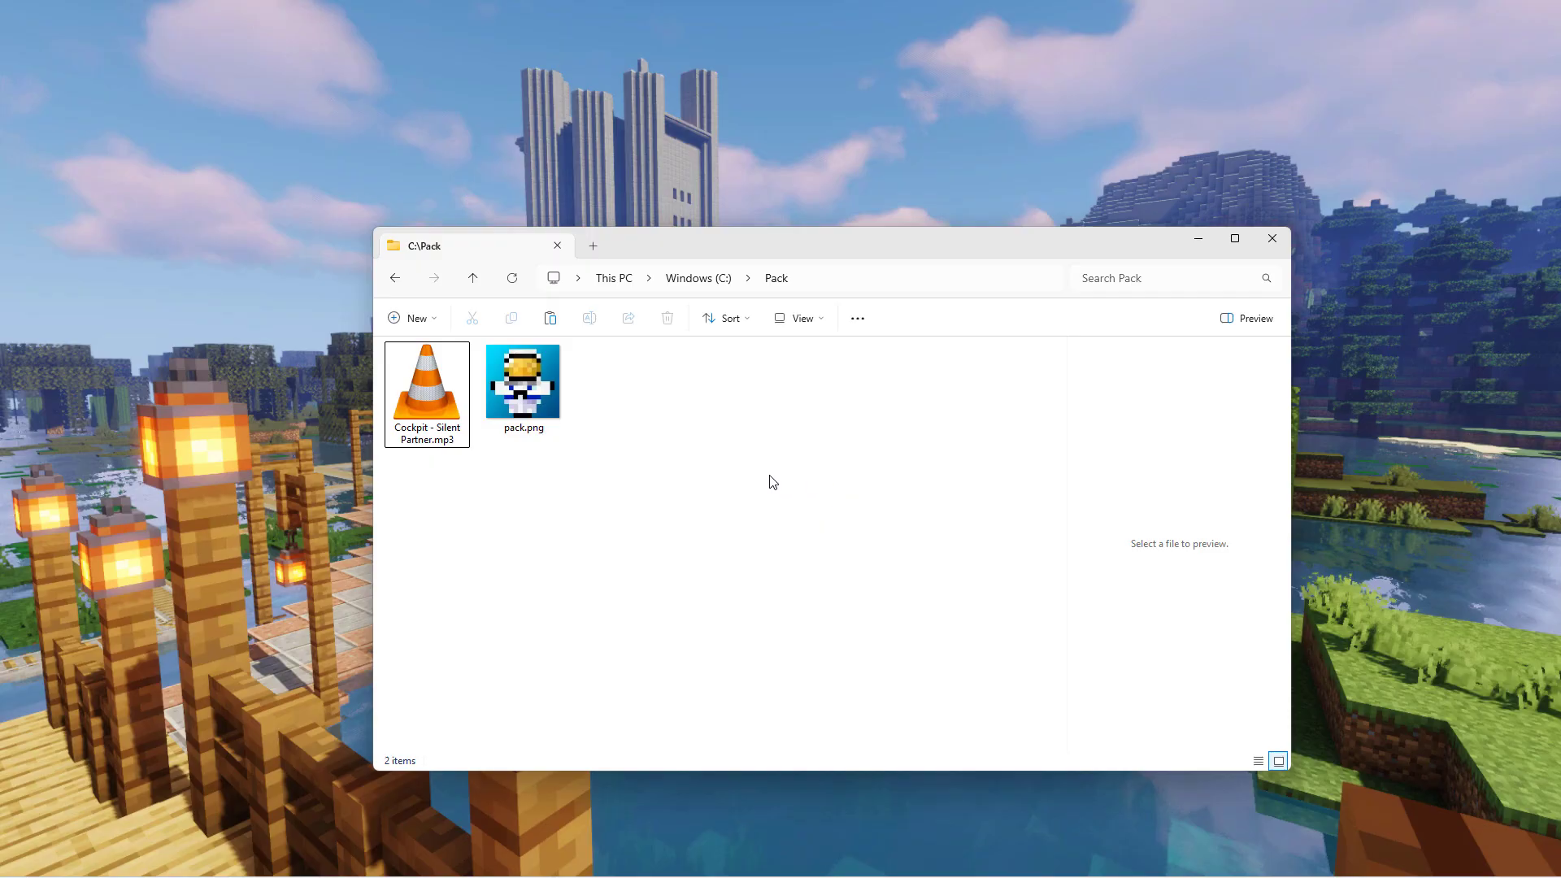
mouse_move(807, 242)
mouse_down()
mouse_move(832, 277)
mouse_move(783, 246)
mouse_up()
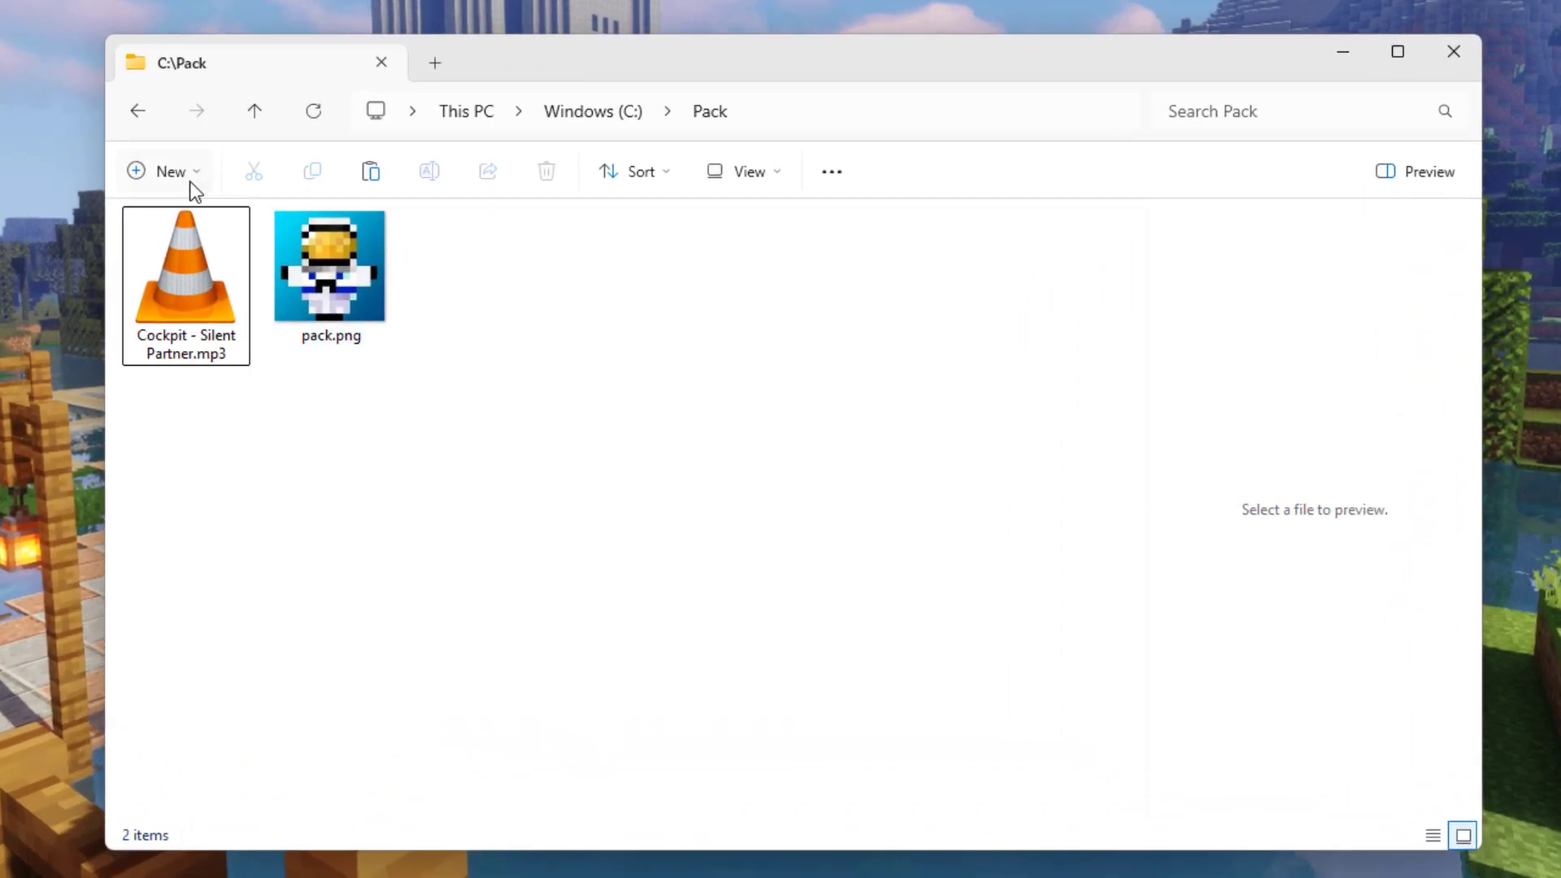
Create a new folder named 'assets' in C:\Pack and open it
click(172, 169)
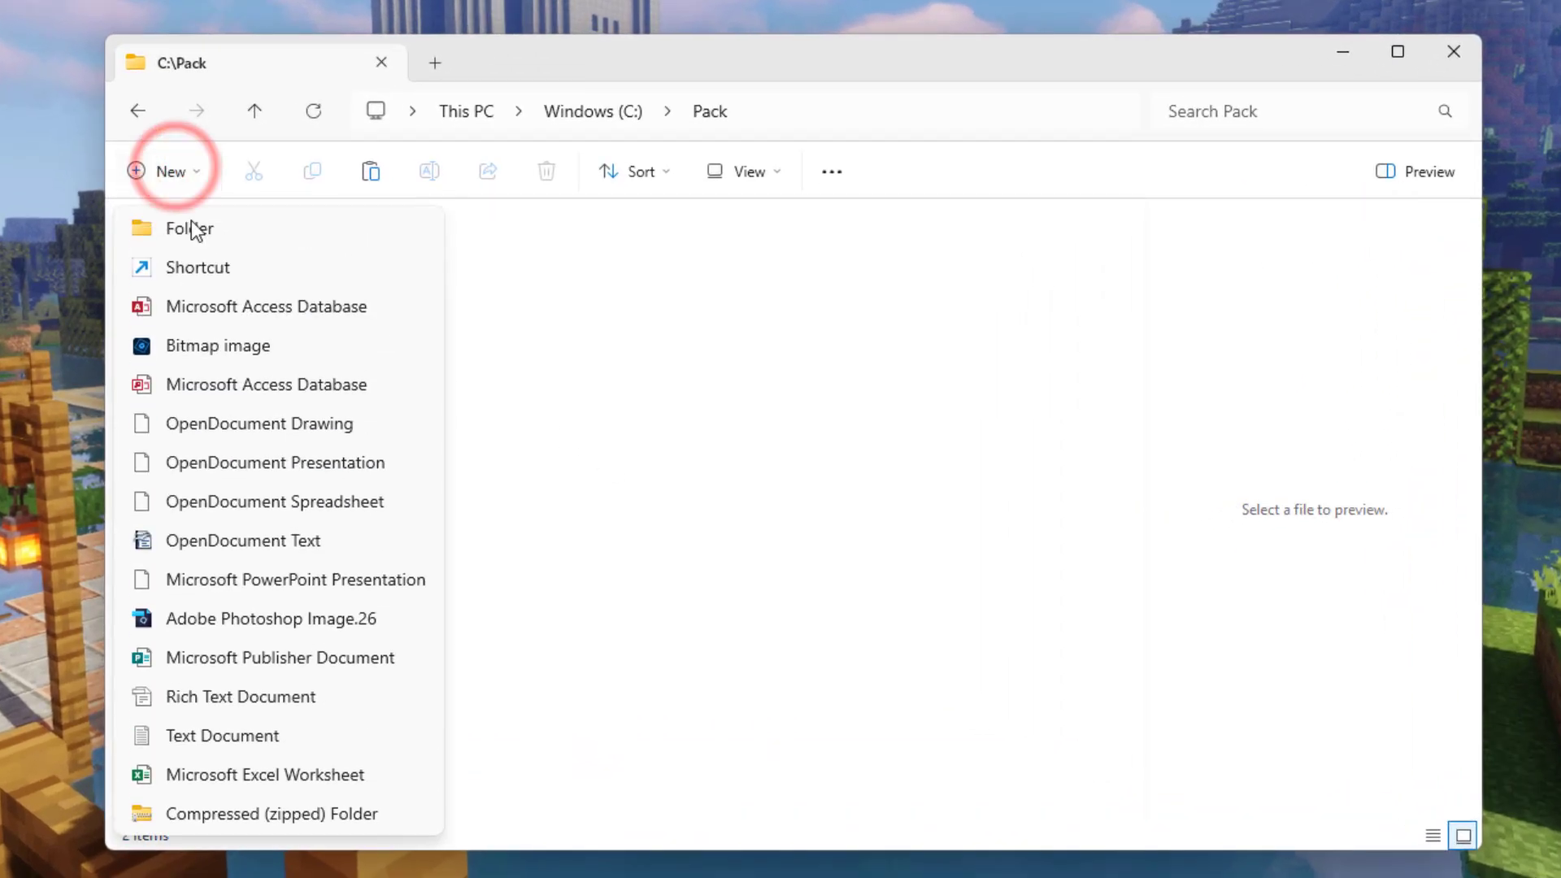
click(194, 228)
text(assets)
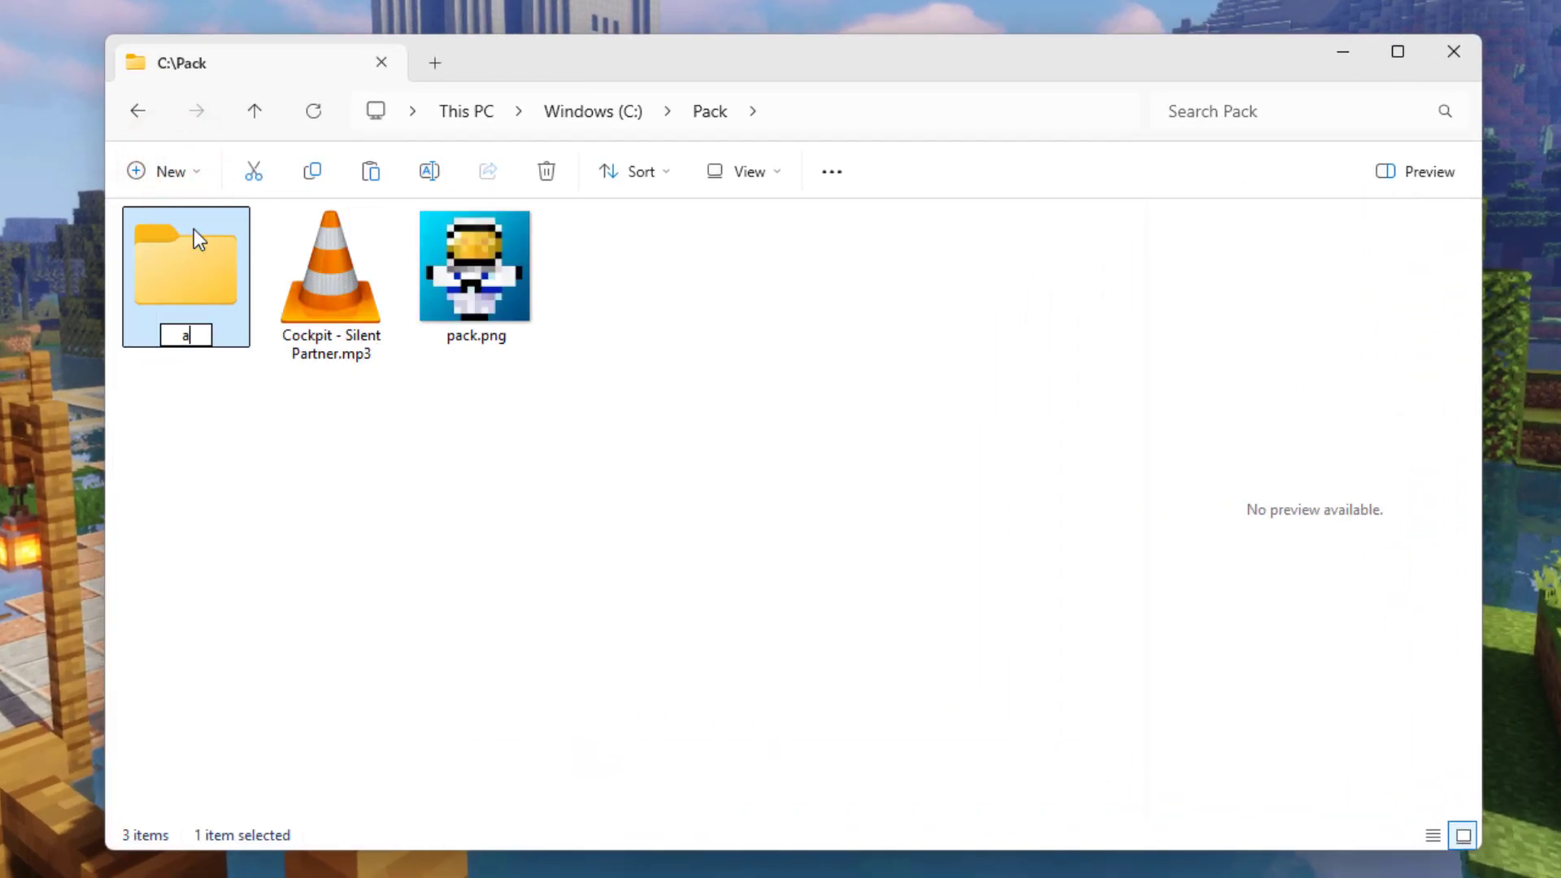
click(208, 279)
double_click(209, 279)
Create a 'minecraft' folder inside assets, then return to C:\Pack
click(202, 174)
click(203, 228)
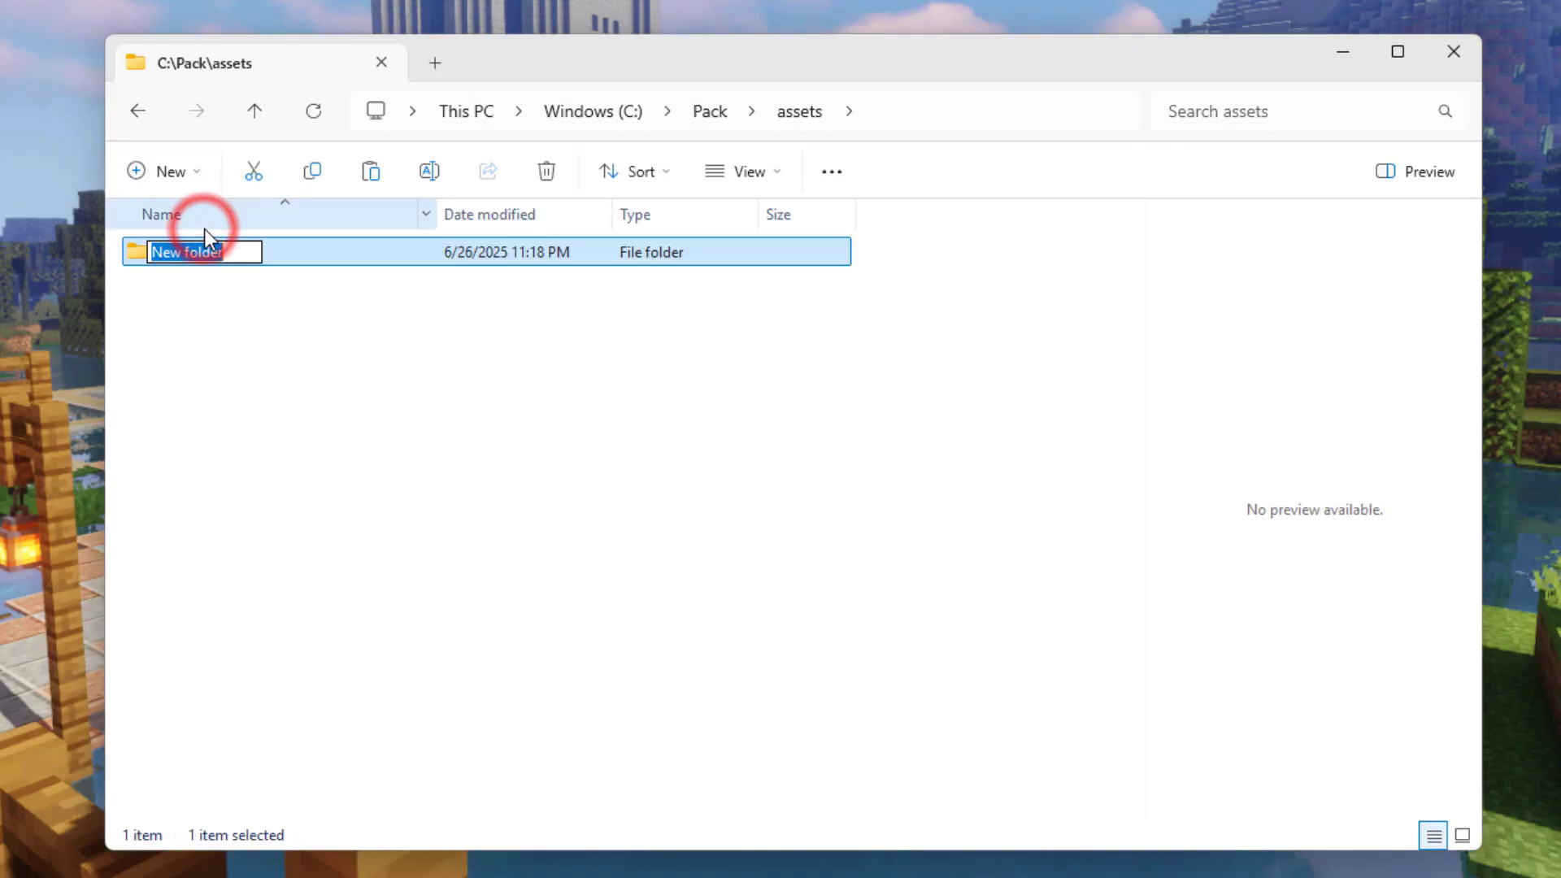
text(minecraft)
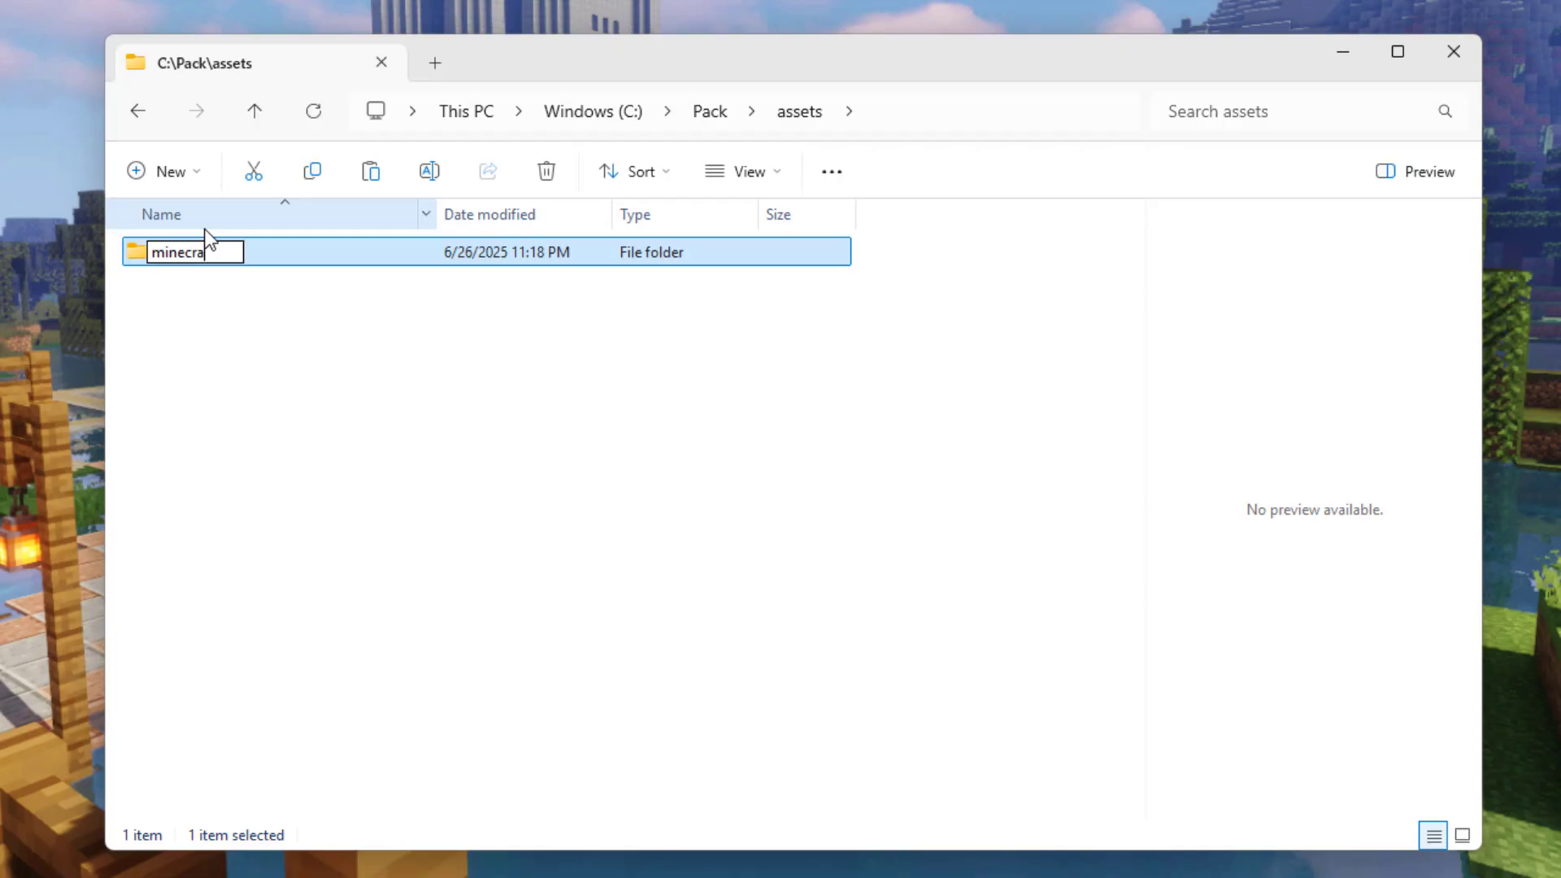
key(Return)
click(776, 172)
click(768, 223)
double_click(193, 280)
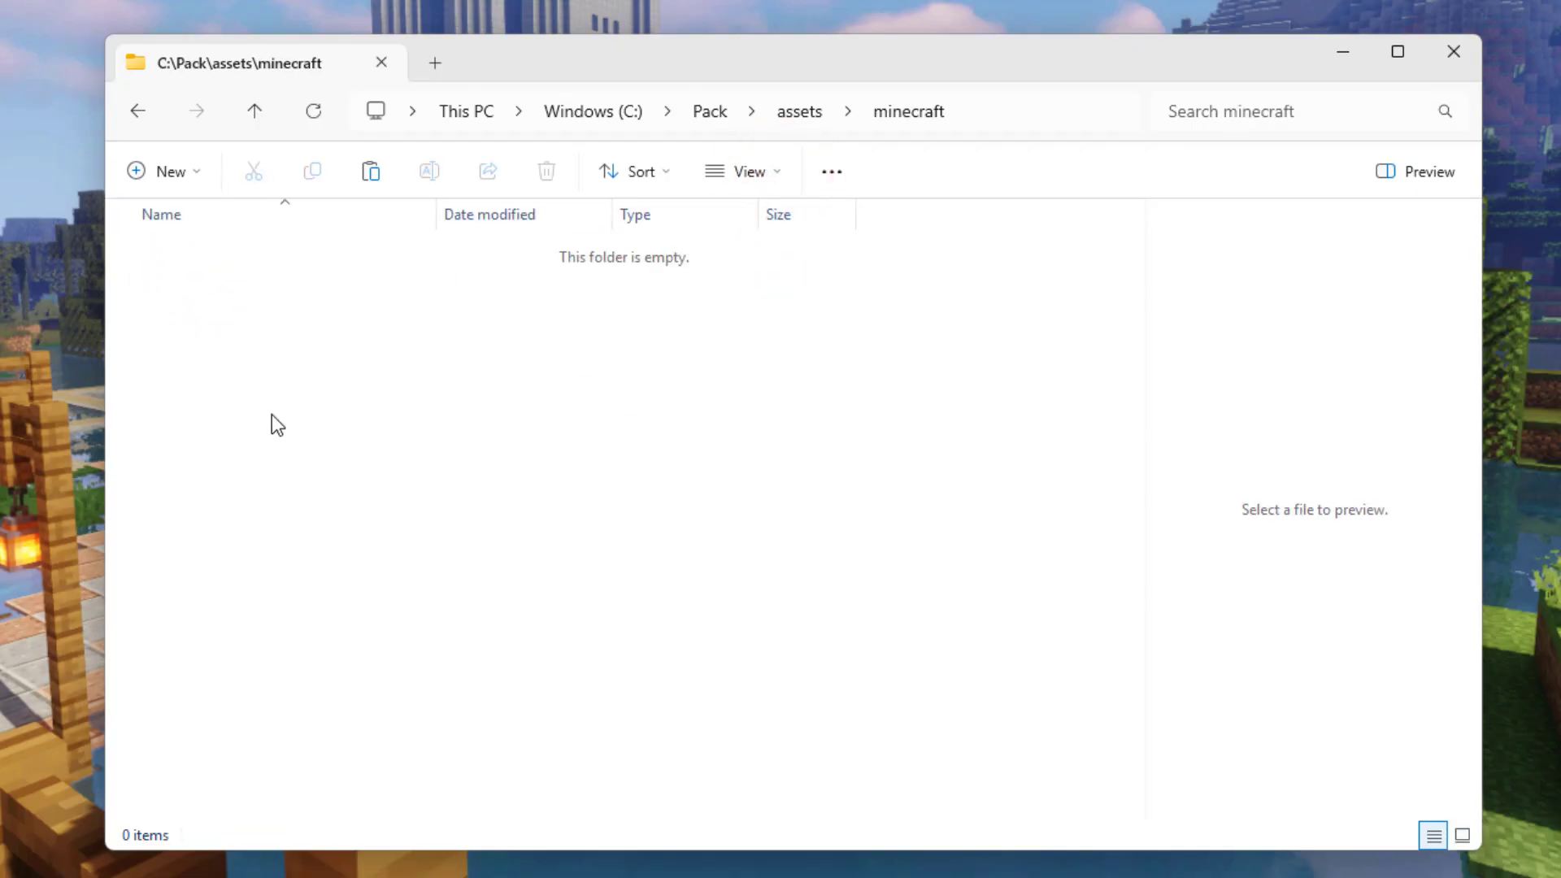
click(709, 112)
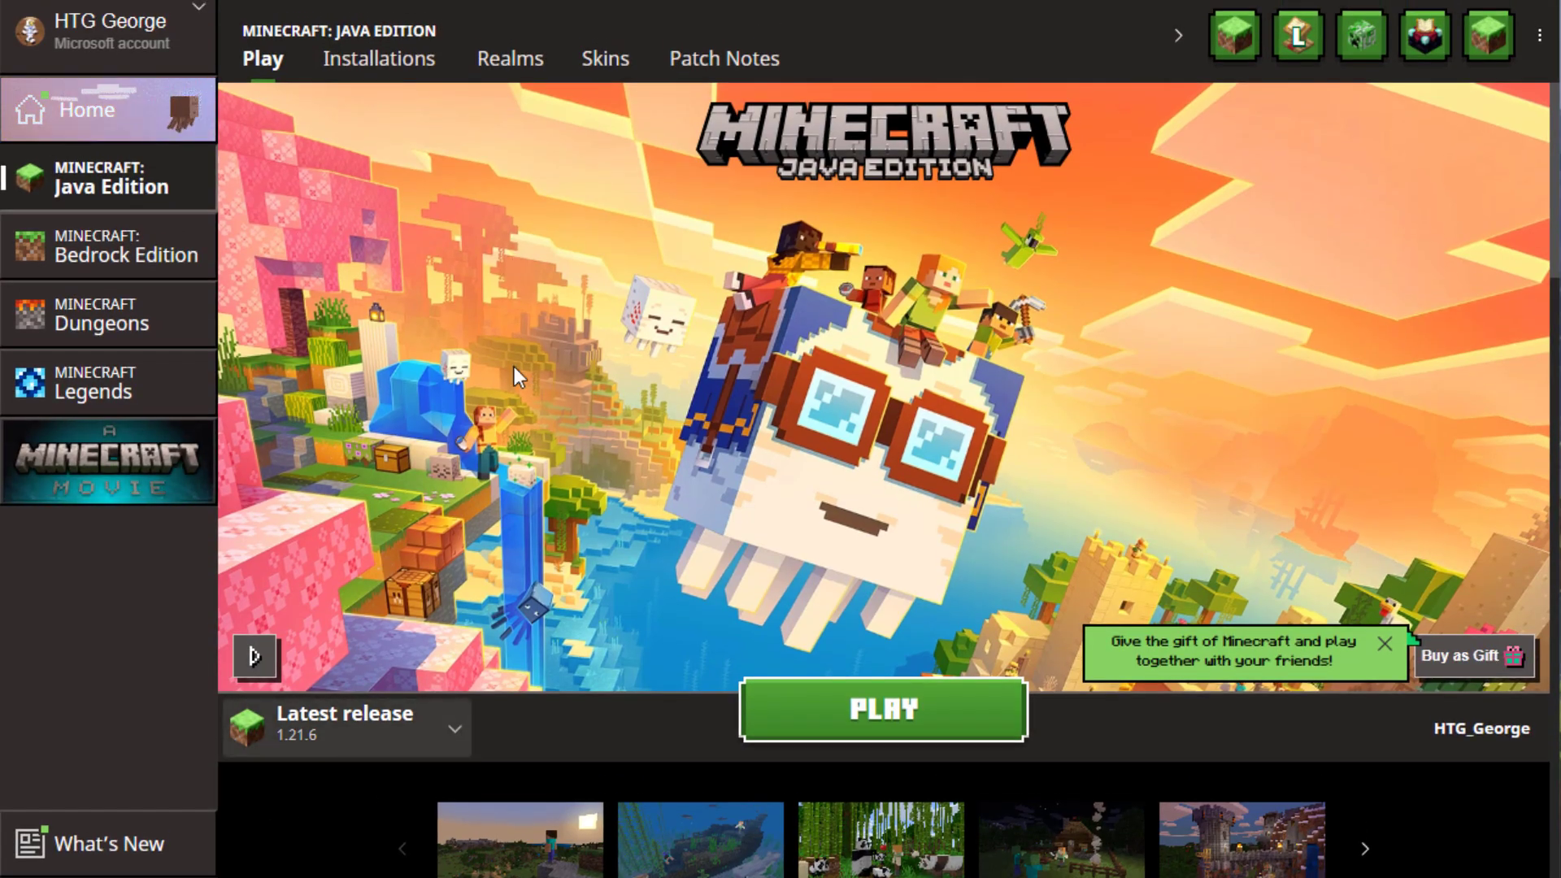
Open the Latest release installation's .minecraft folder from the launcher's Installations list
click(379, 60)
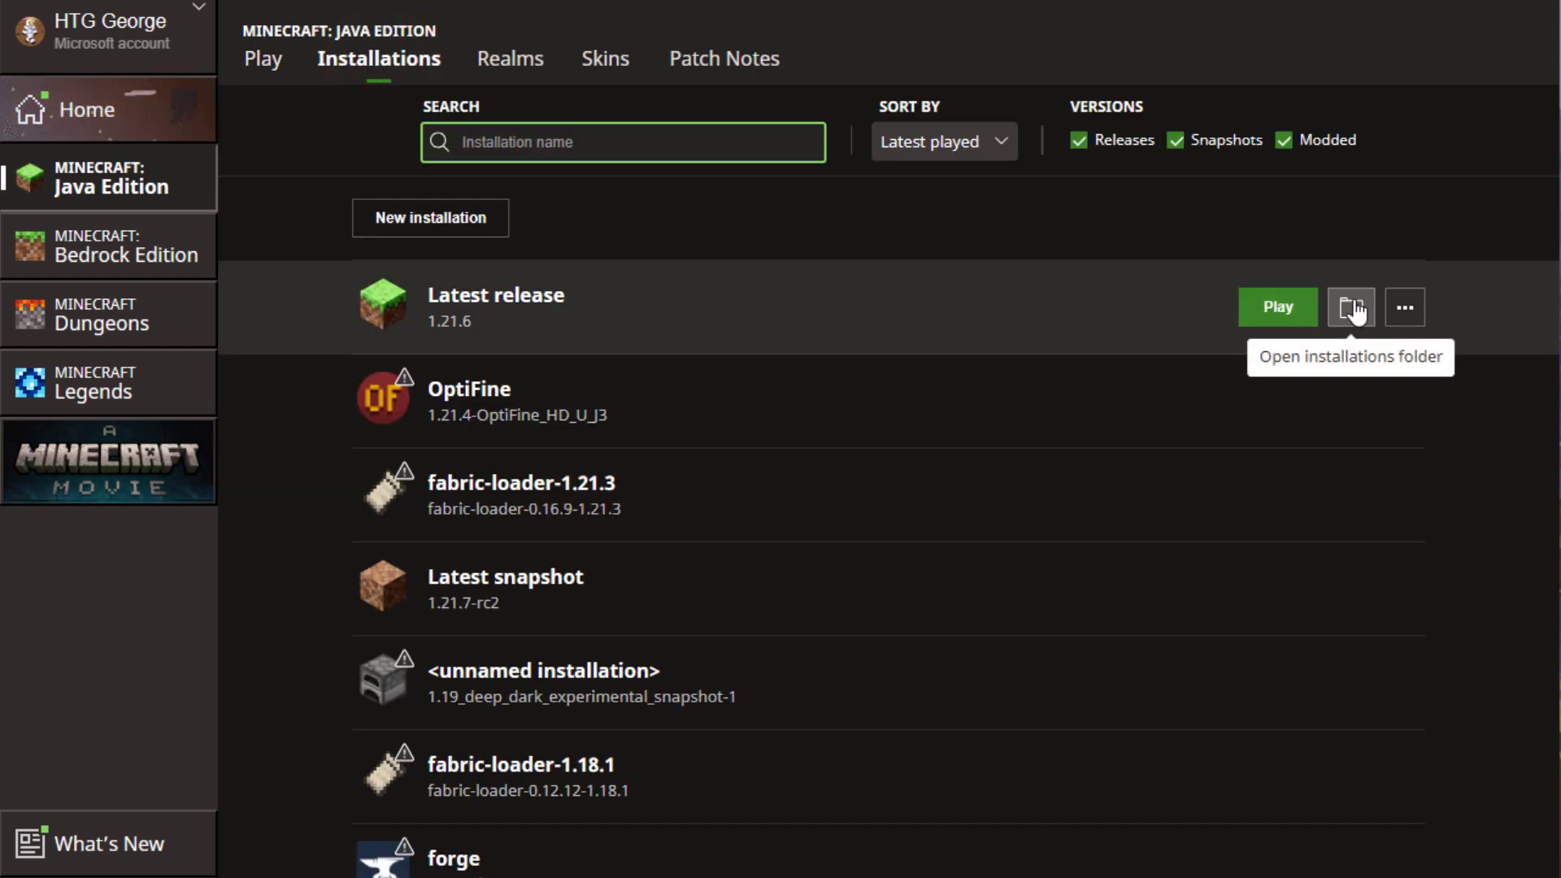
click(1354, 311)
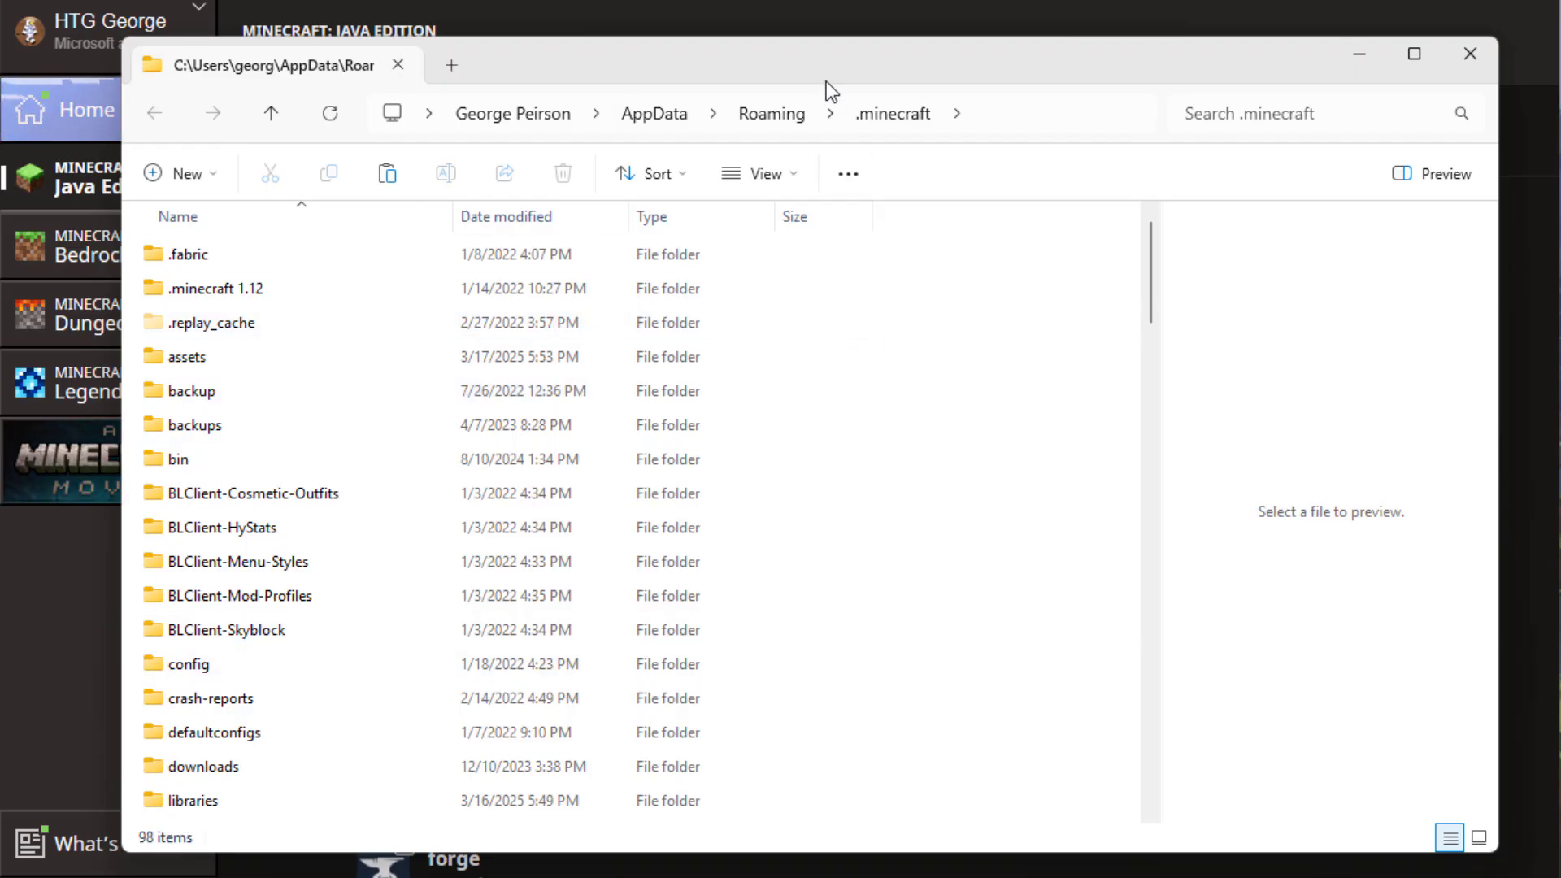
drag(783, 84, 600, 145)
key(super+e)
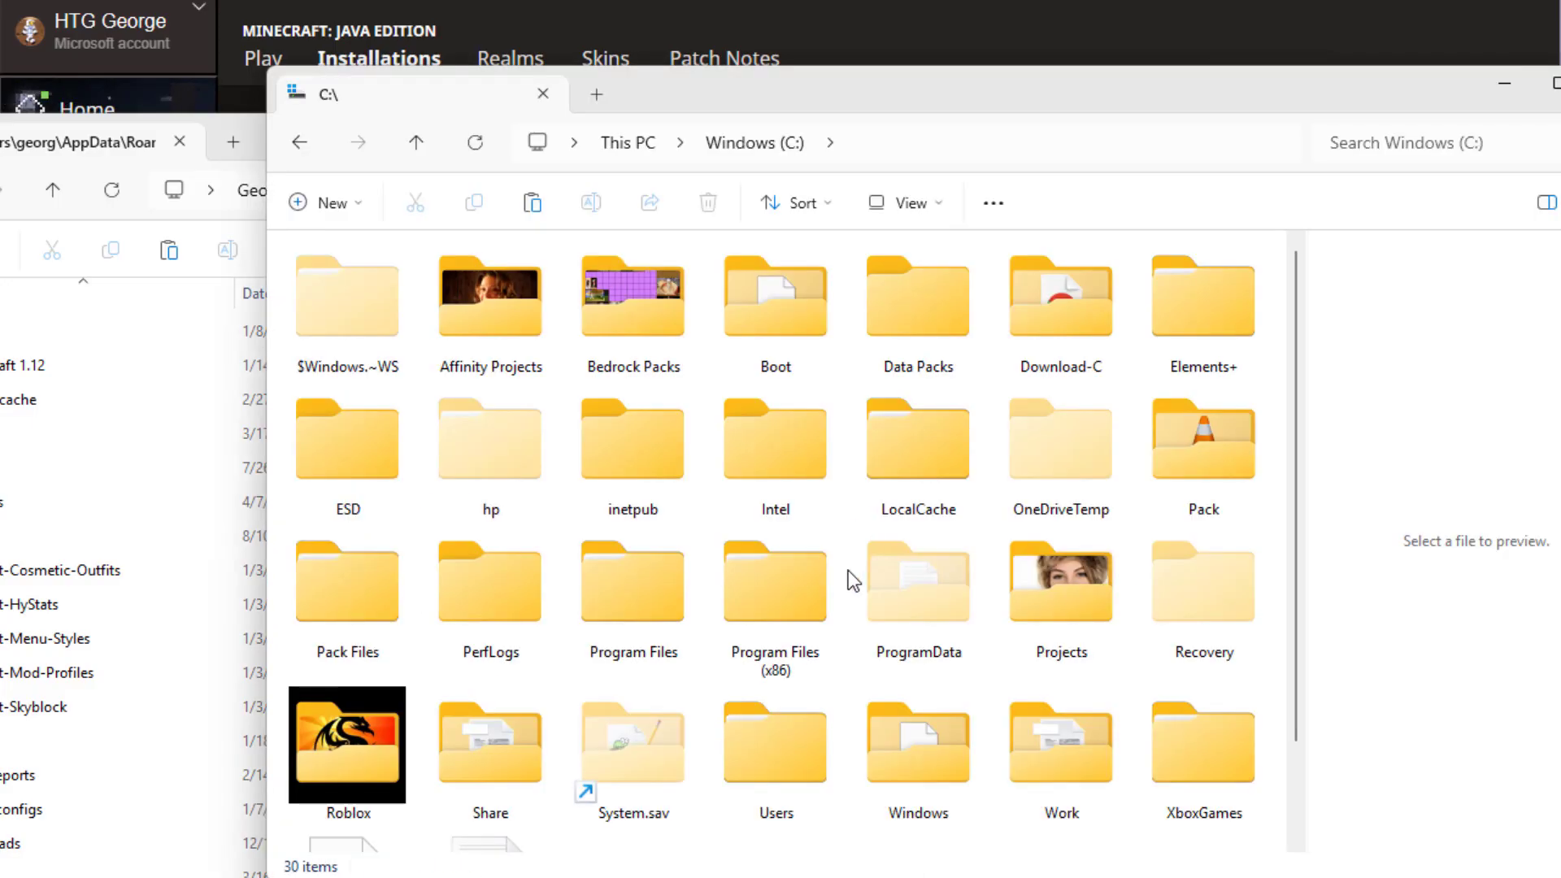
click(897, 151)
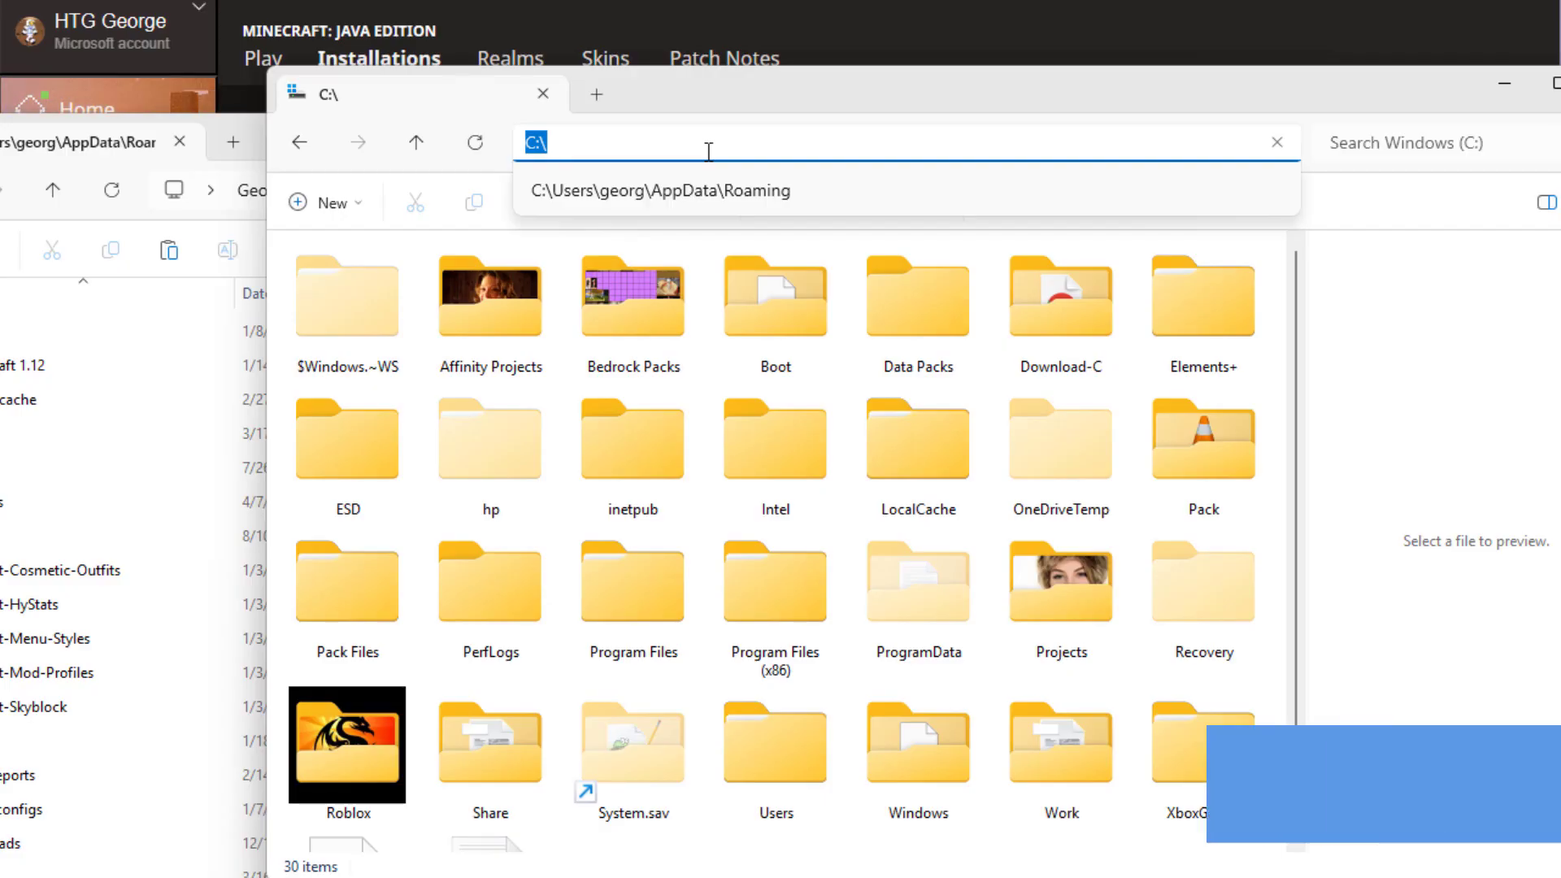
text(%app)
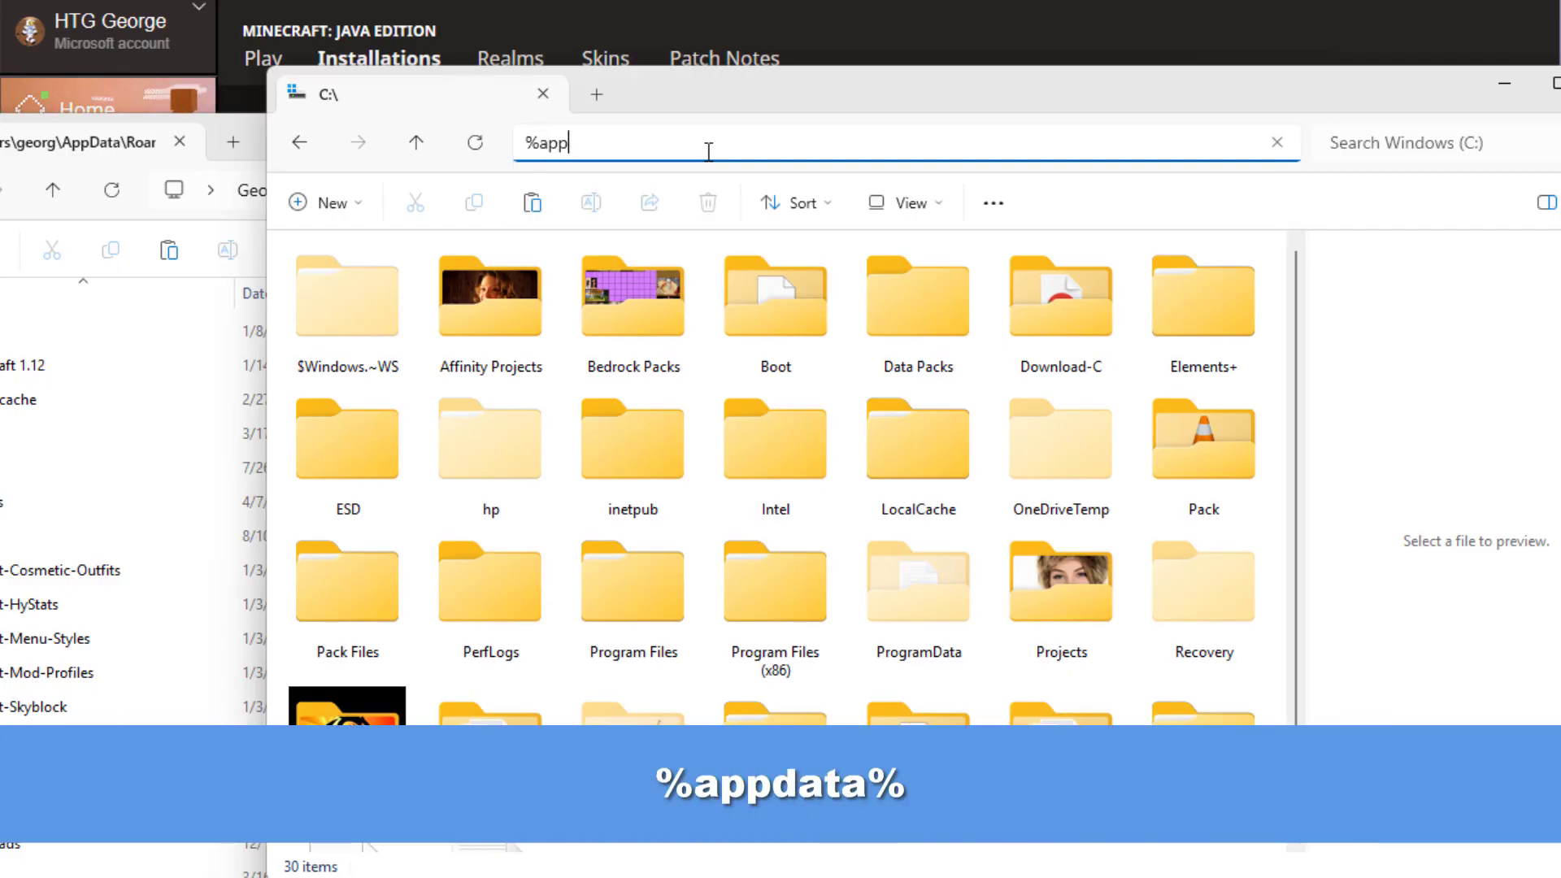
text(data%)
key(Return)
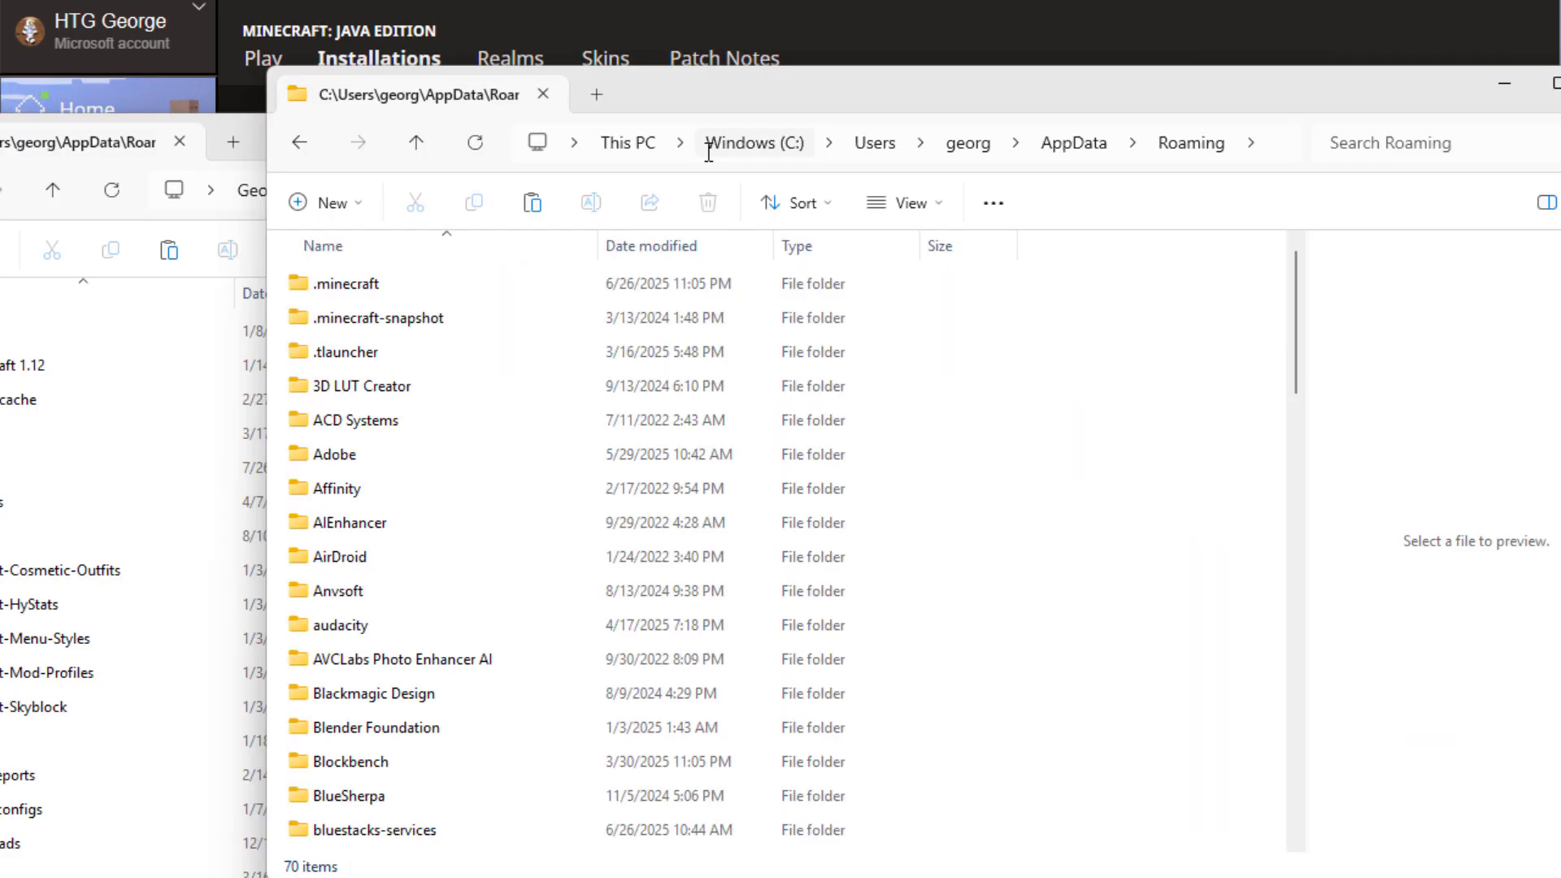
click(320, 290)
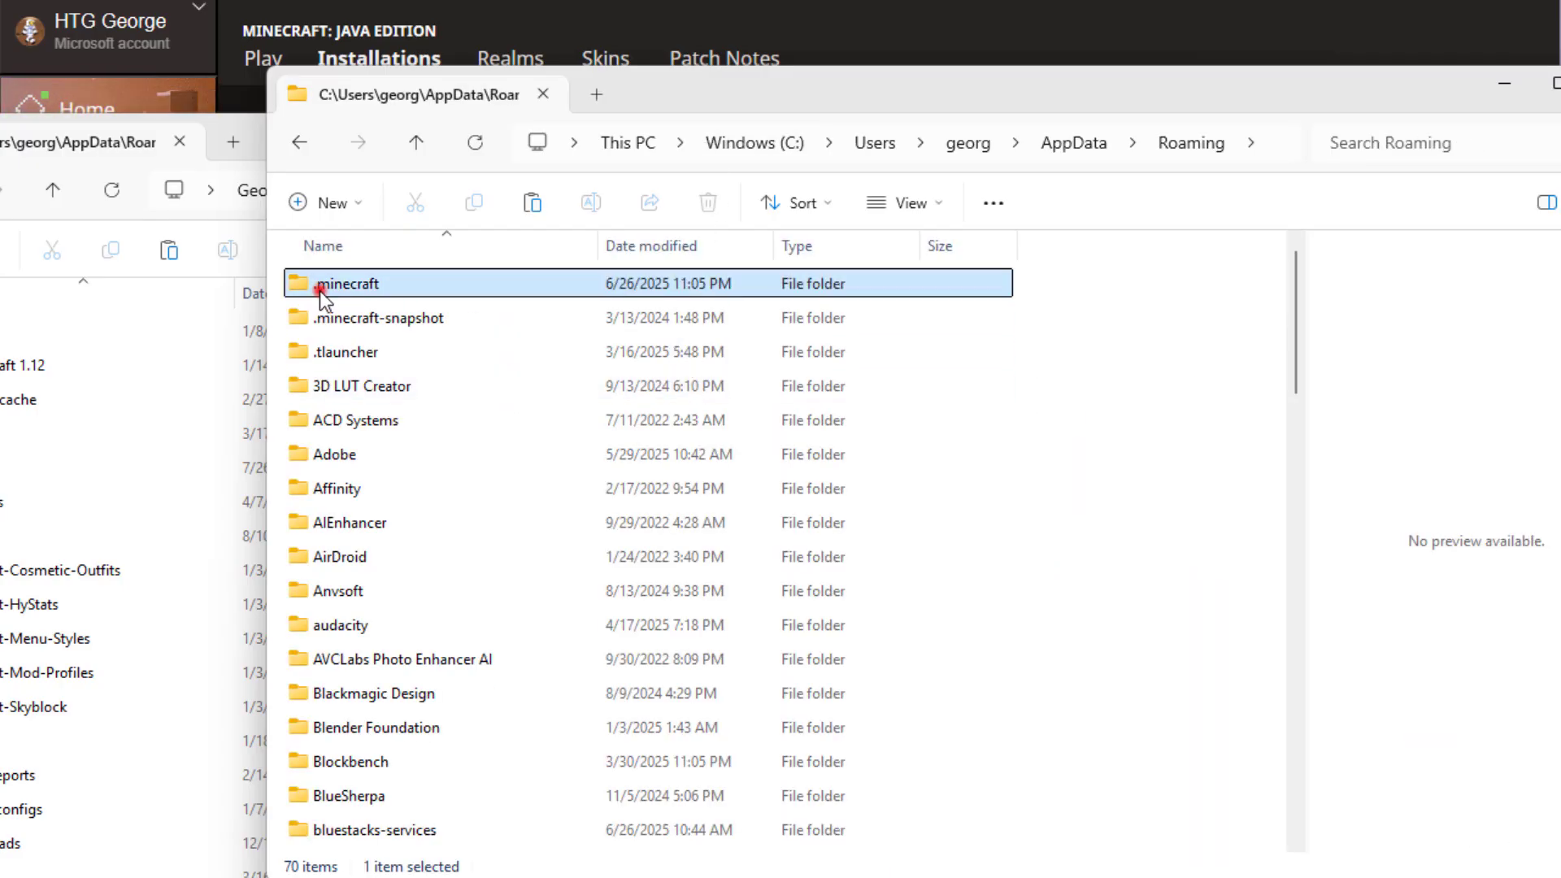
double_click(324, 290)
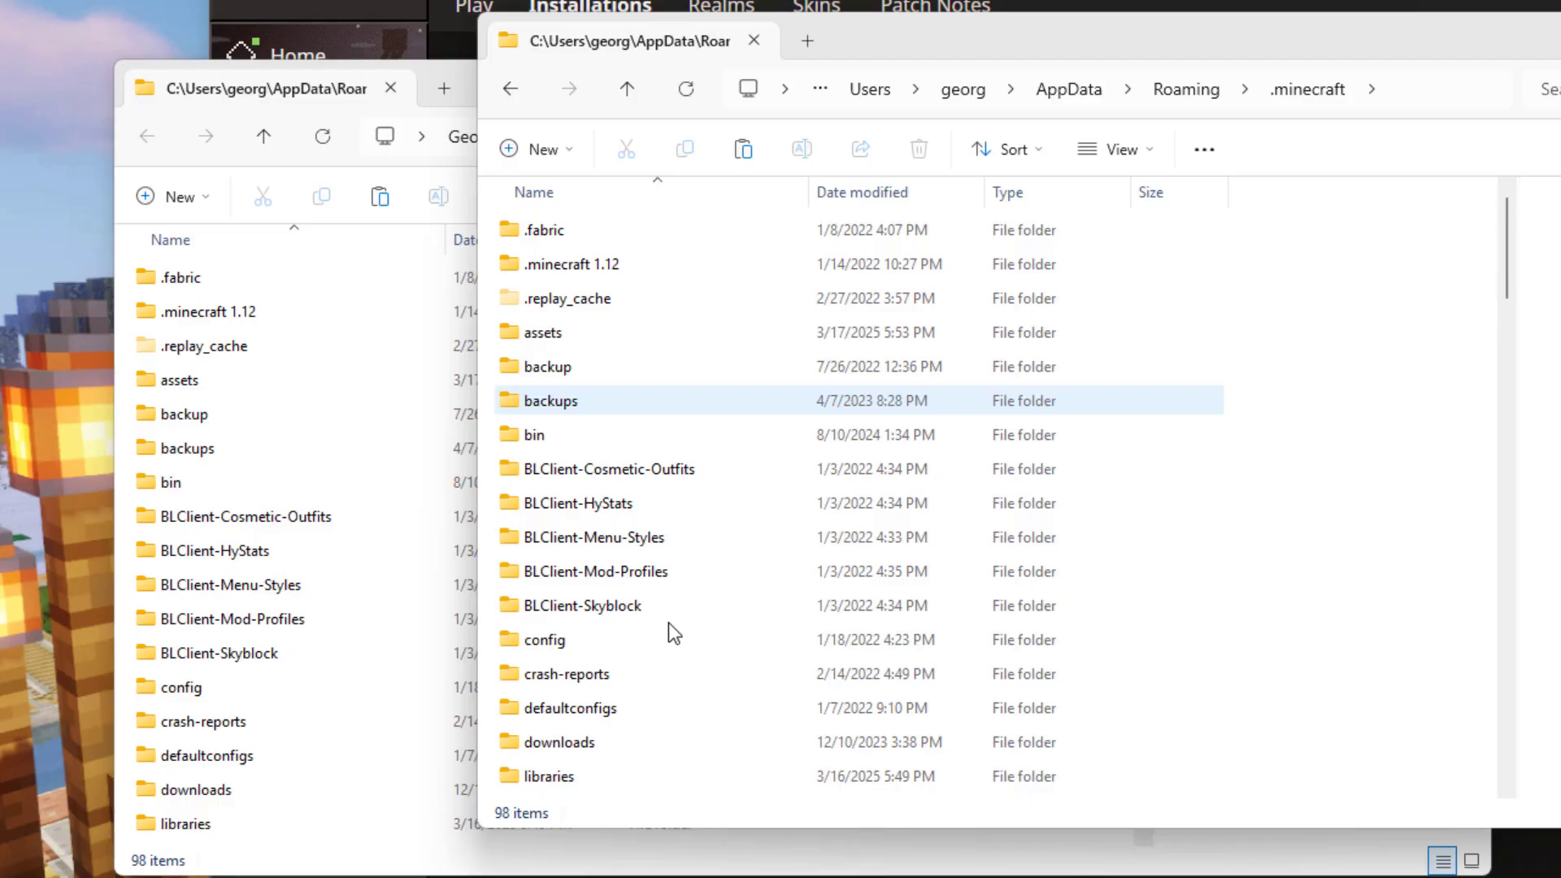
drag(872, 41, 1063, 104)
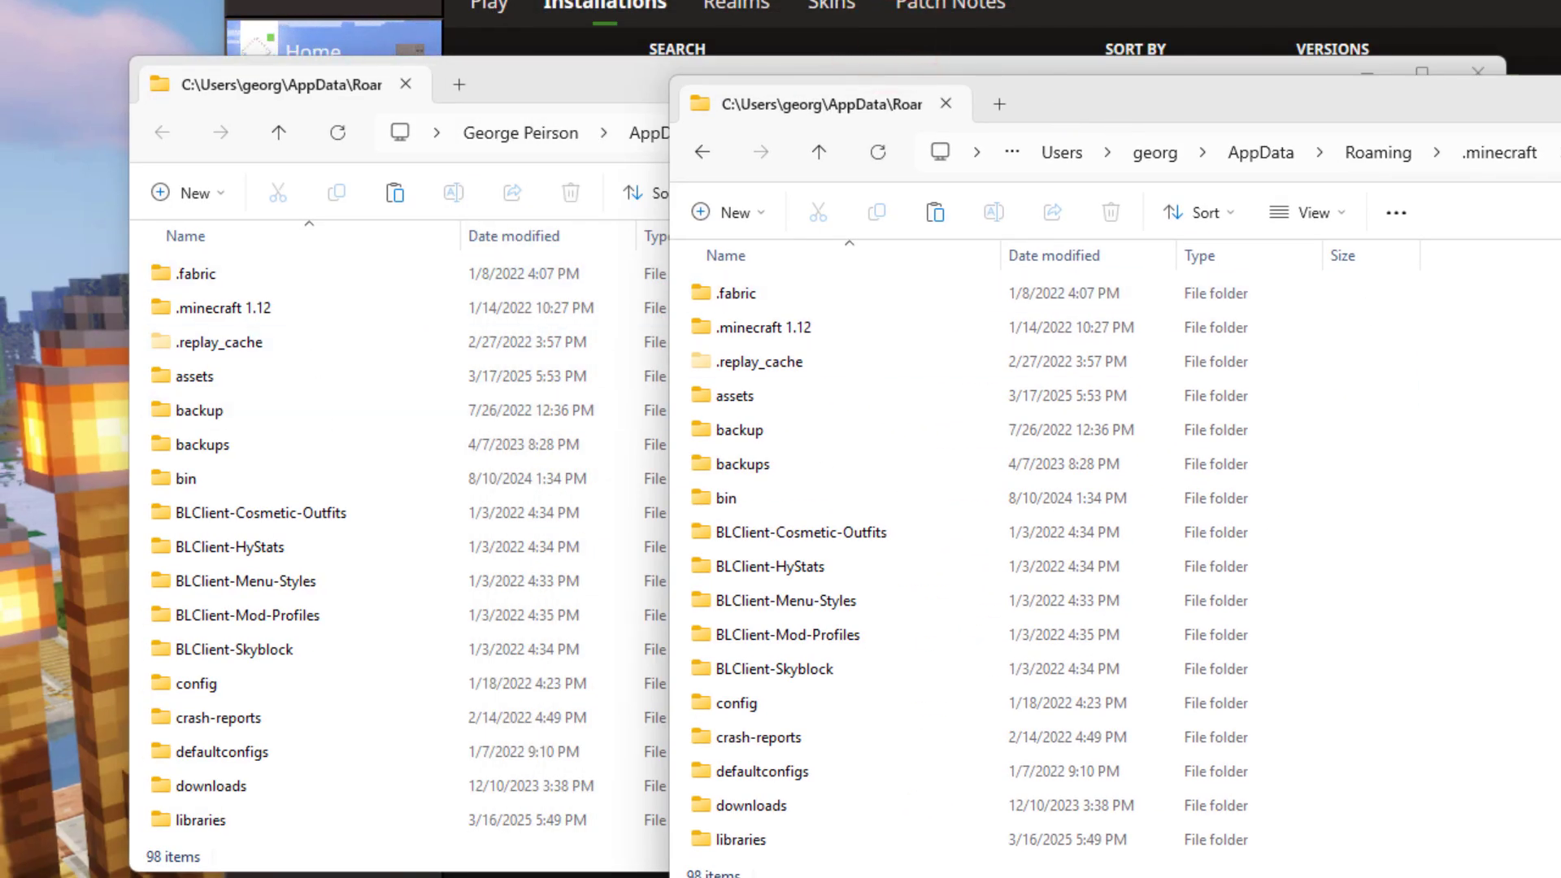
key(ctrl+w)
drag(1142, 101, 967, 153)
Browse .minecraft into the versions folder and open the 1.21.6 folder
scroll(271, 417, down, 6)
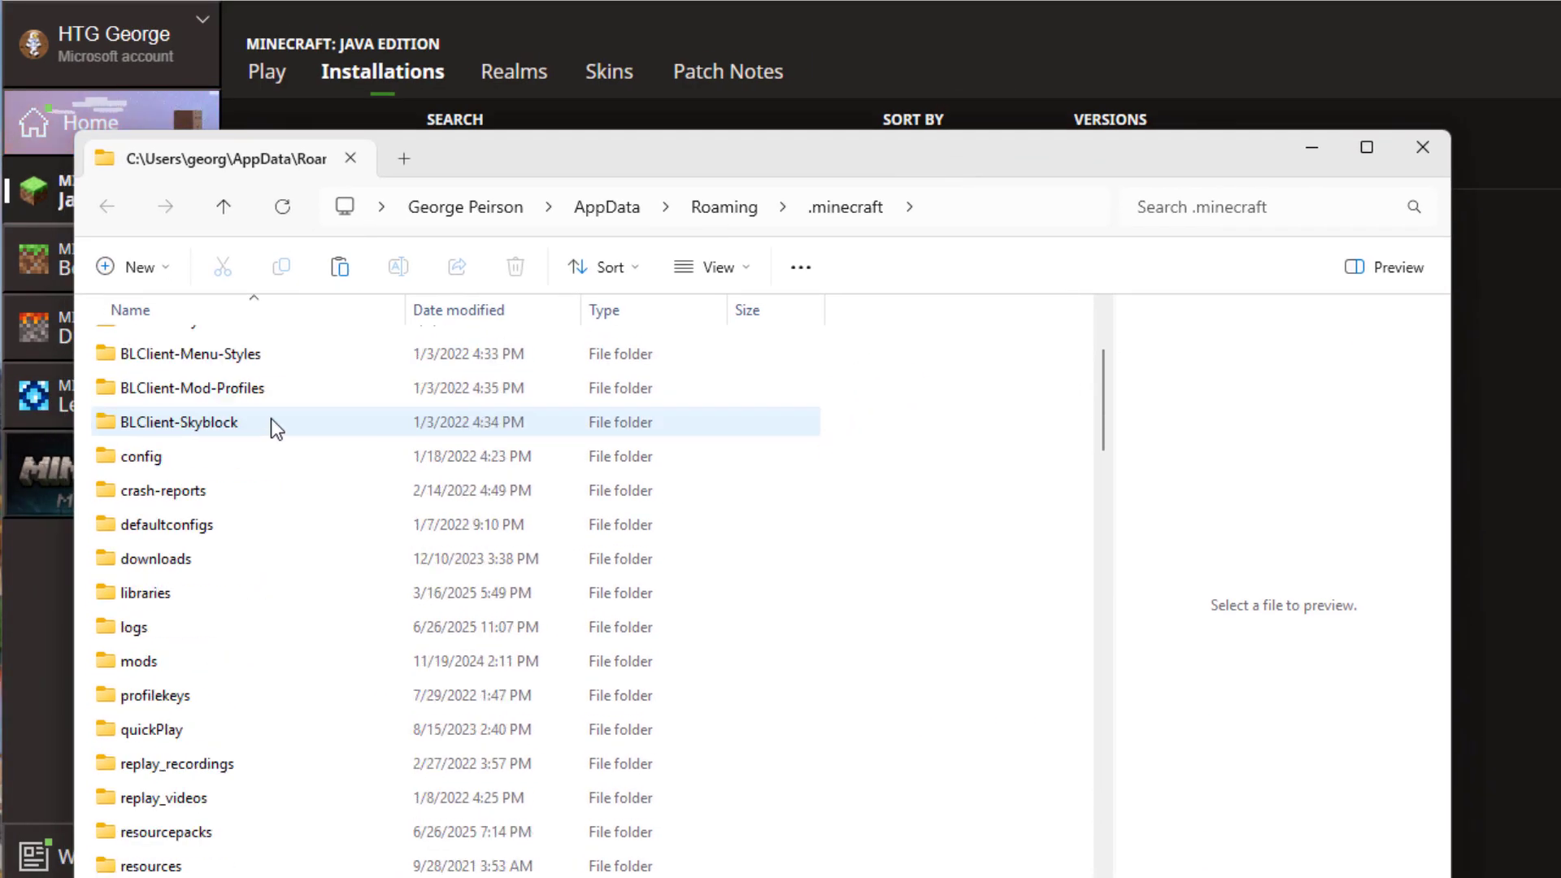
scroll(275, 418, down, 5)
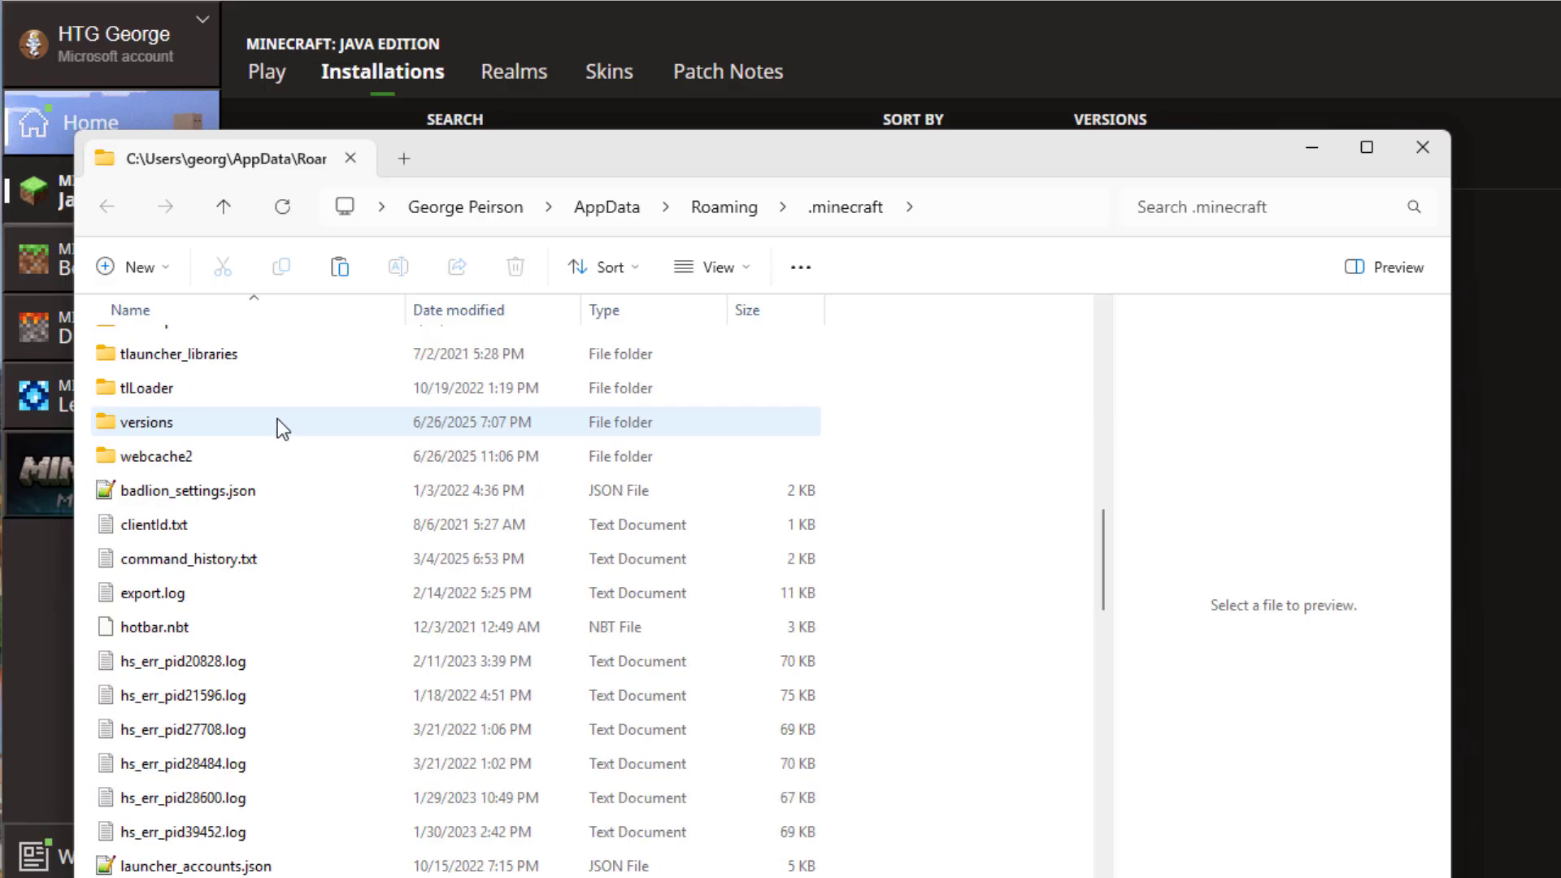
double_click(101, 424)
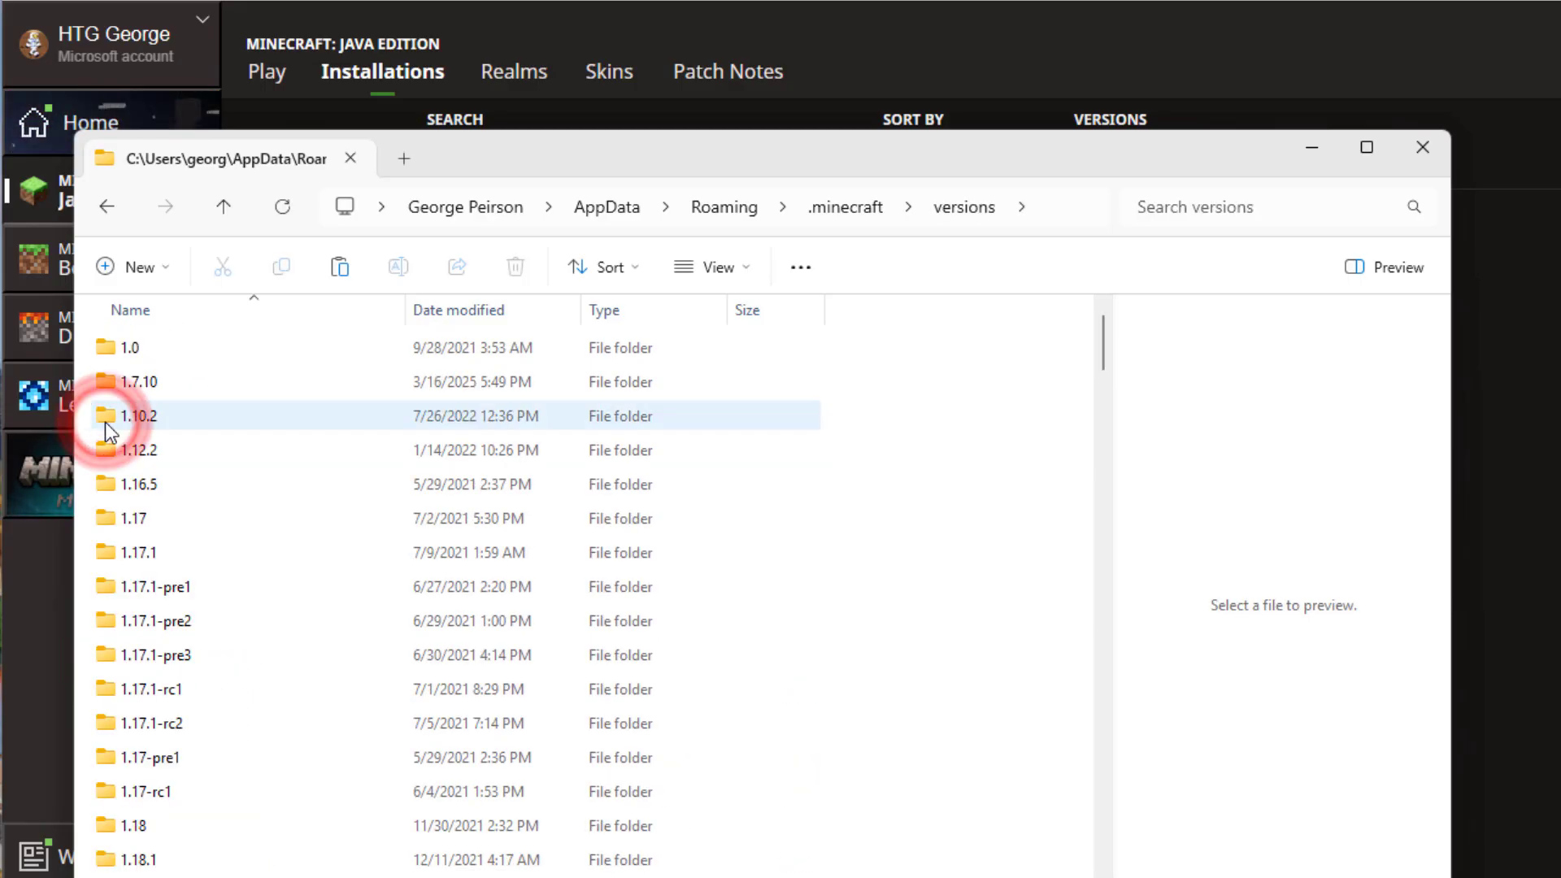
drag(693, 172, 667, 127)
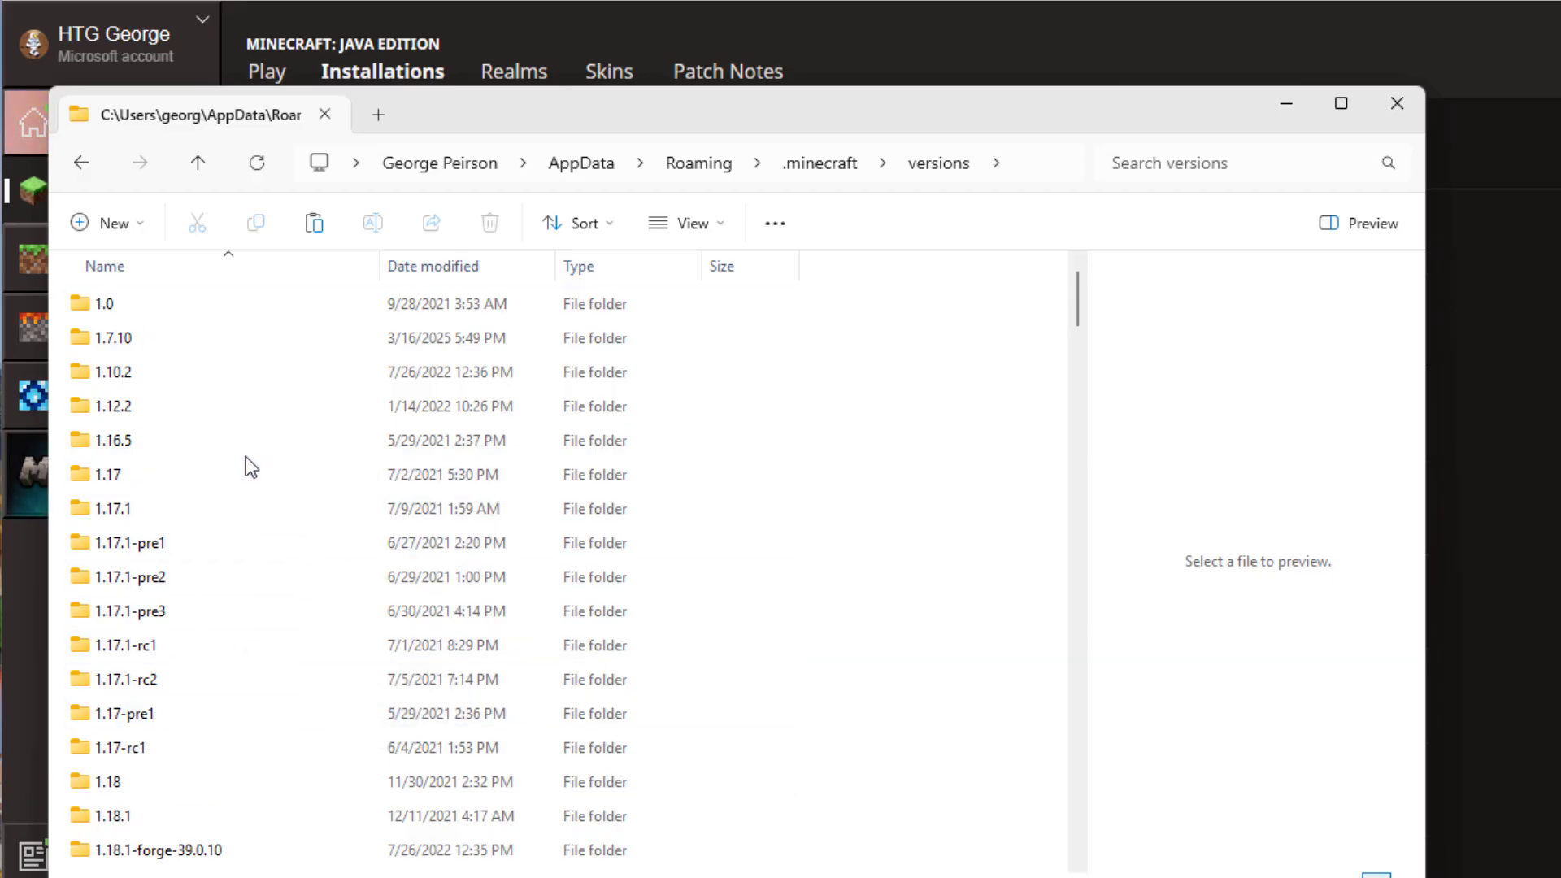
scroll(226, 451, down, 4)
scroll(227, 451, down, 15)
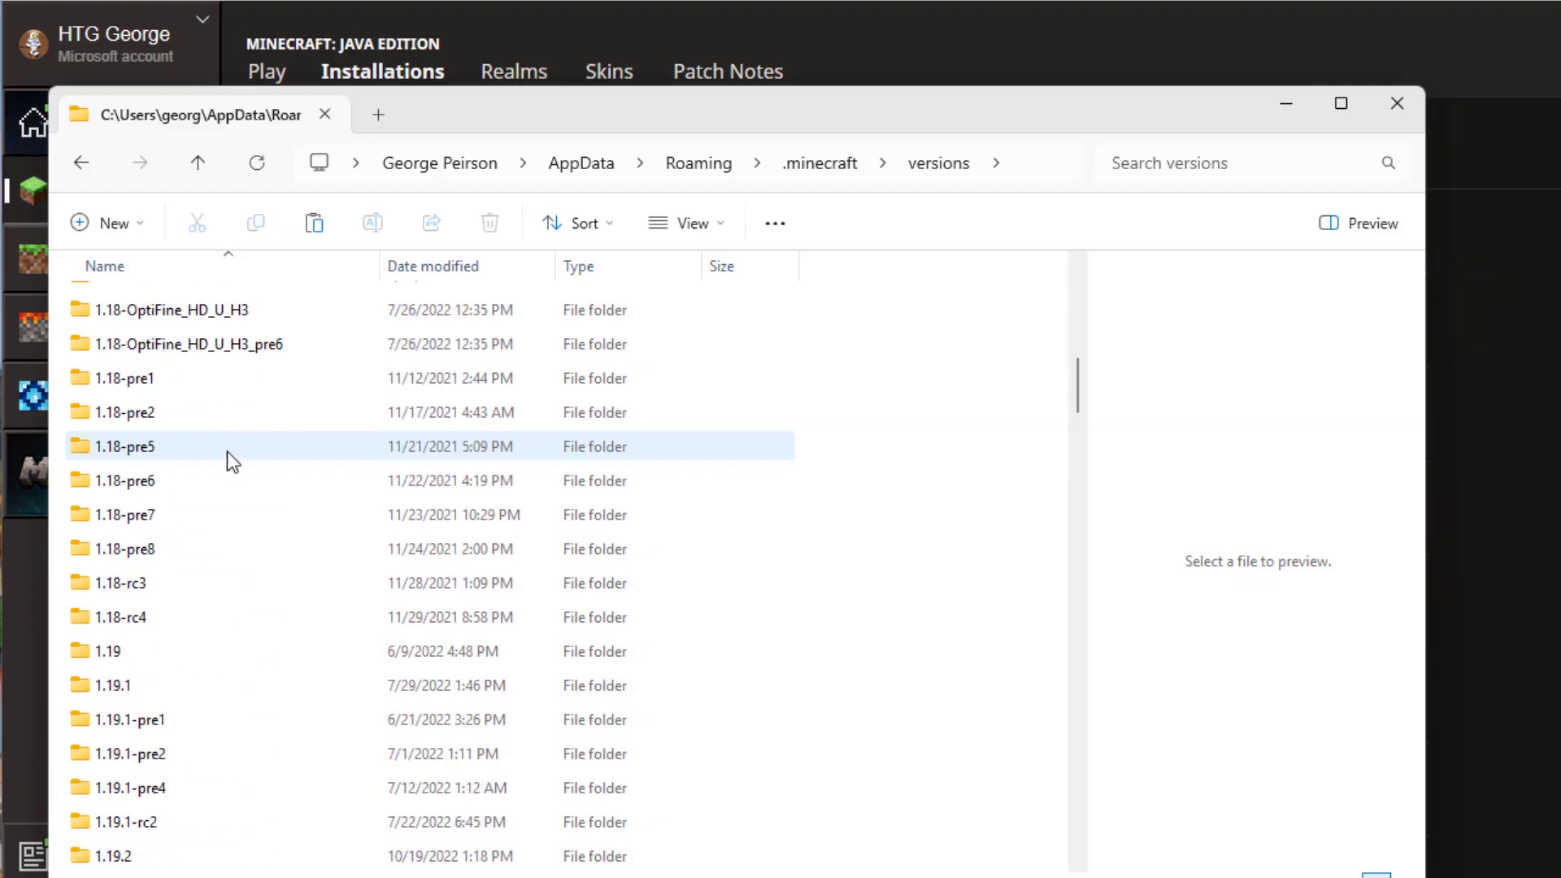
scroll(226, 451, down, 10)
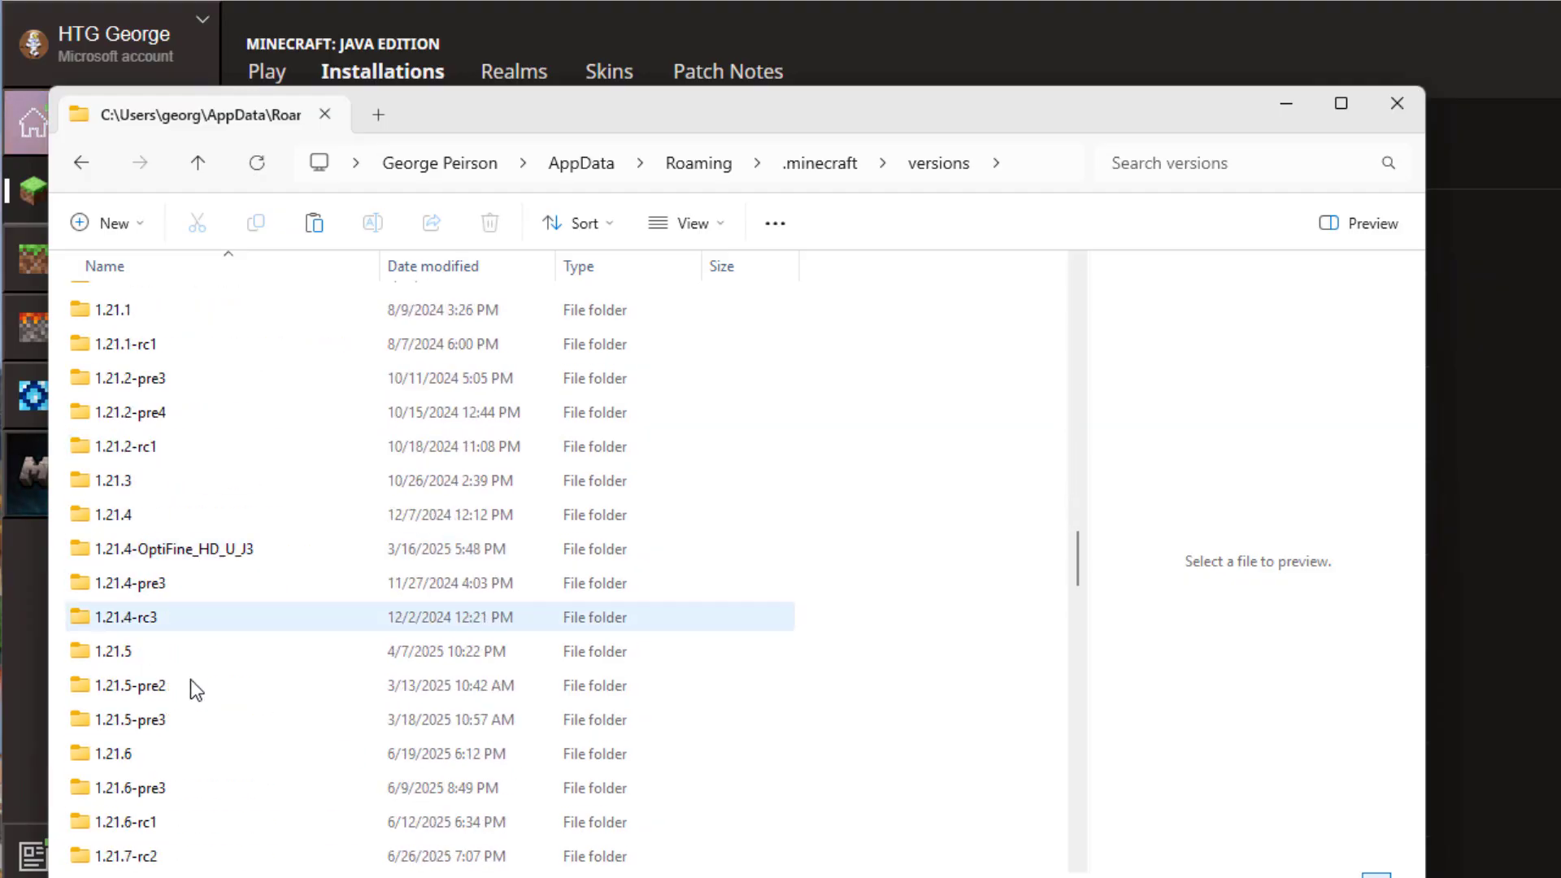
scroll(168, 754, down, 1)
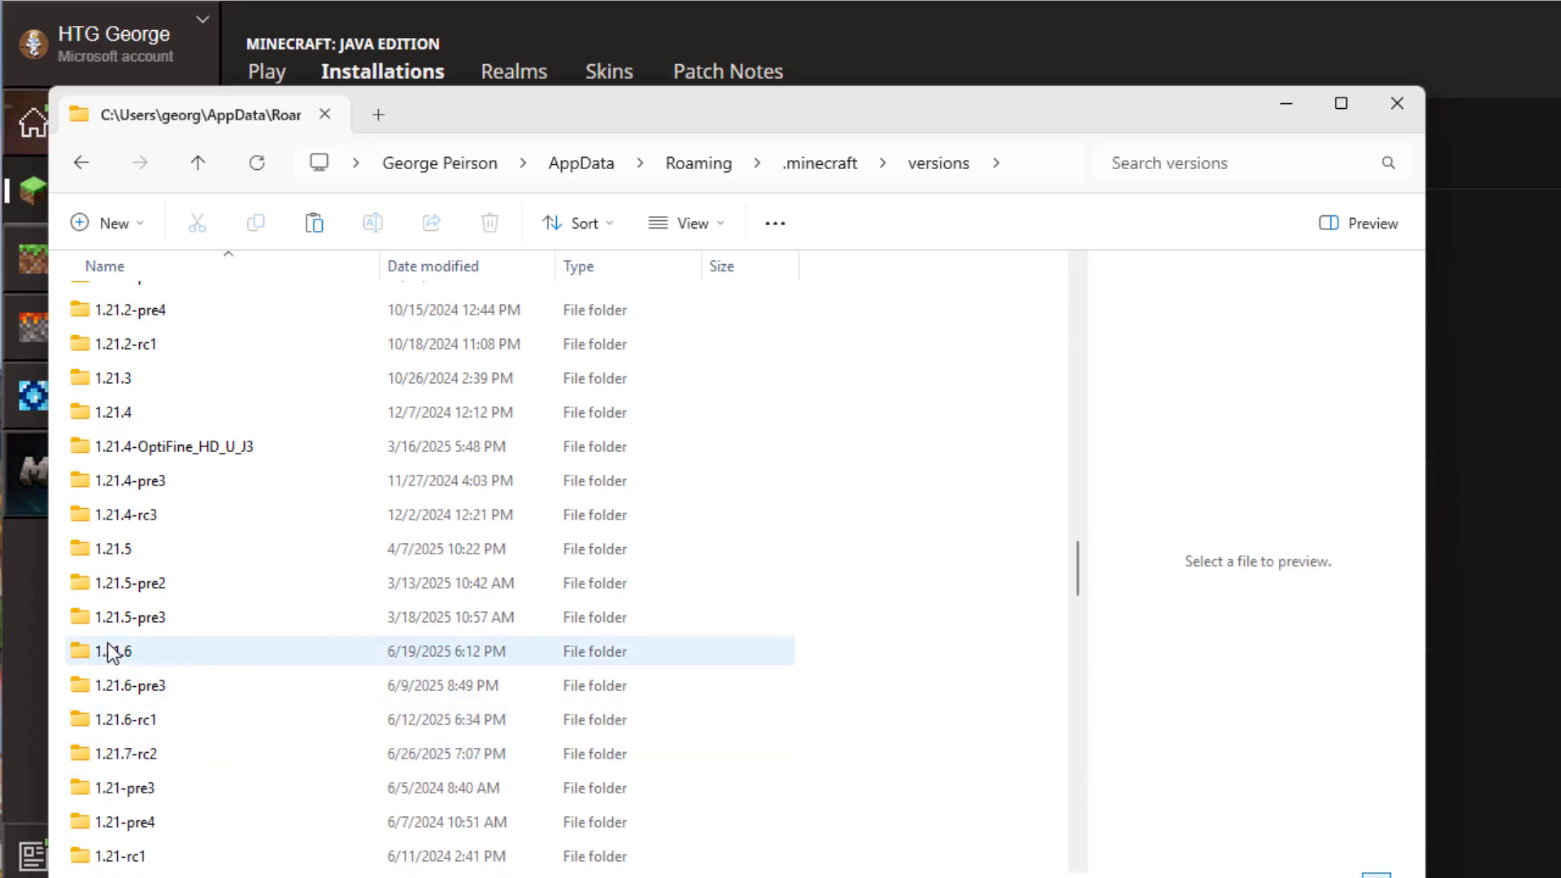
click(71, 651)
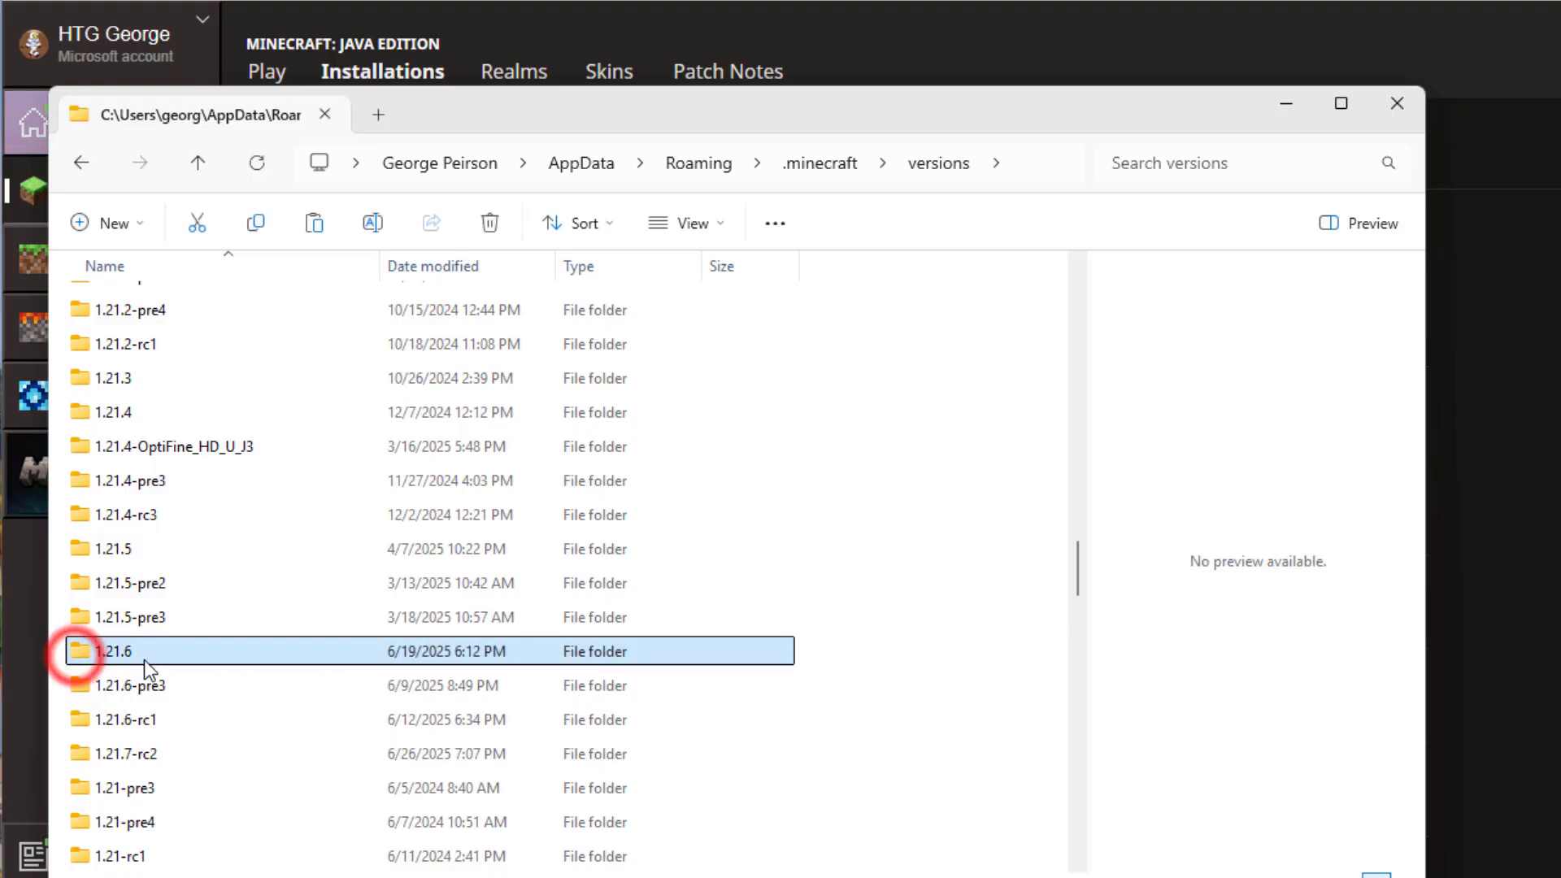
double_click(86, 650)
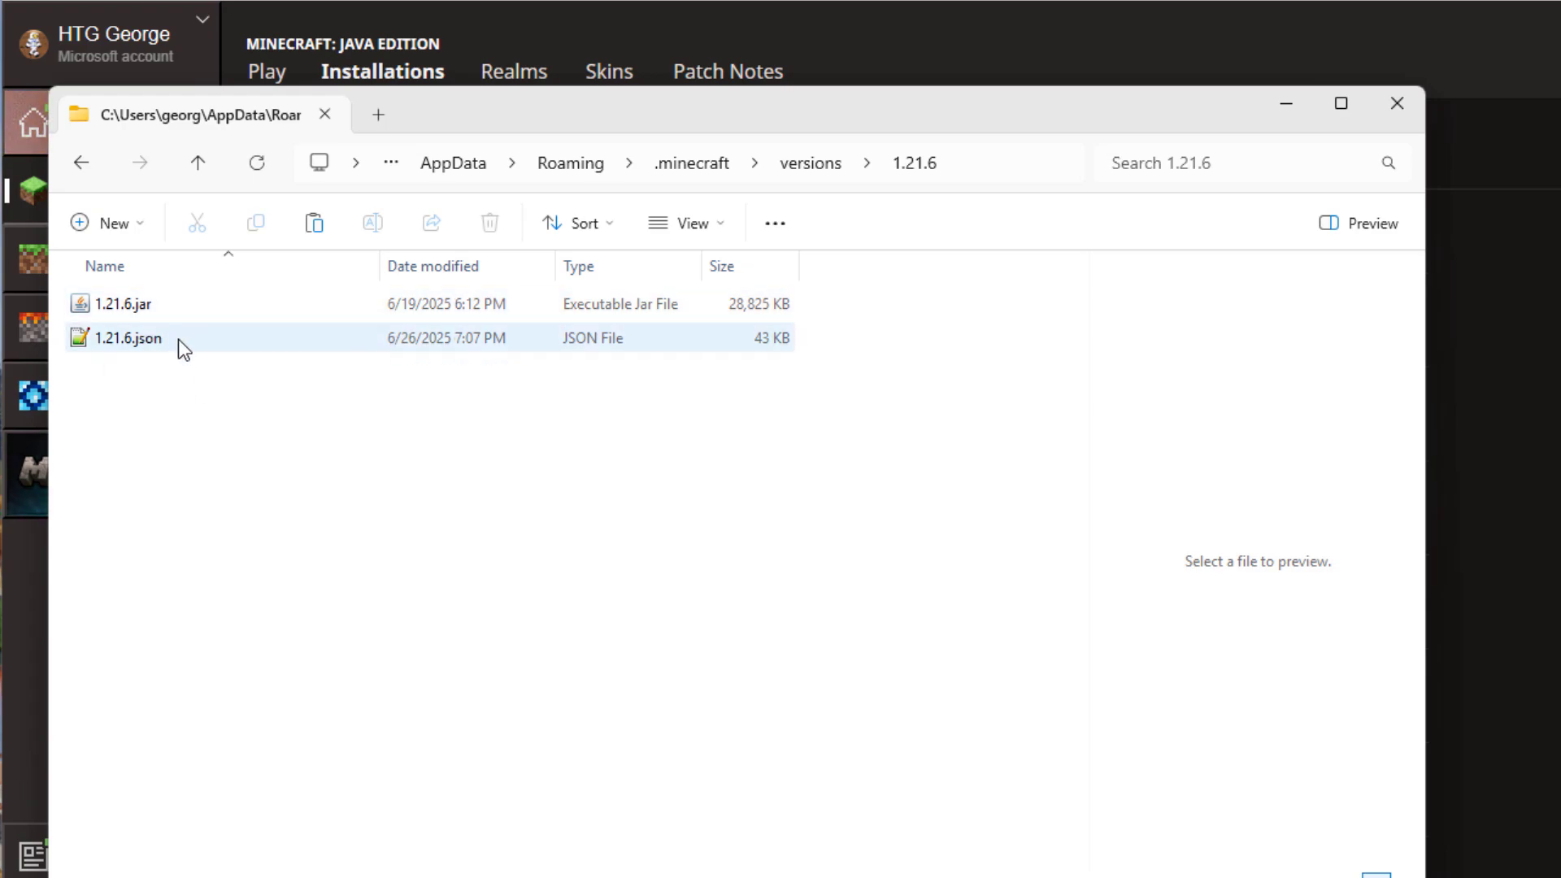
Turn on file name extensions in the View options and select 1.21.6.jar
click(721, 226)
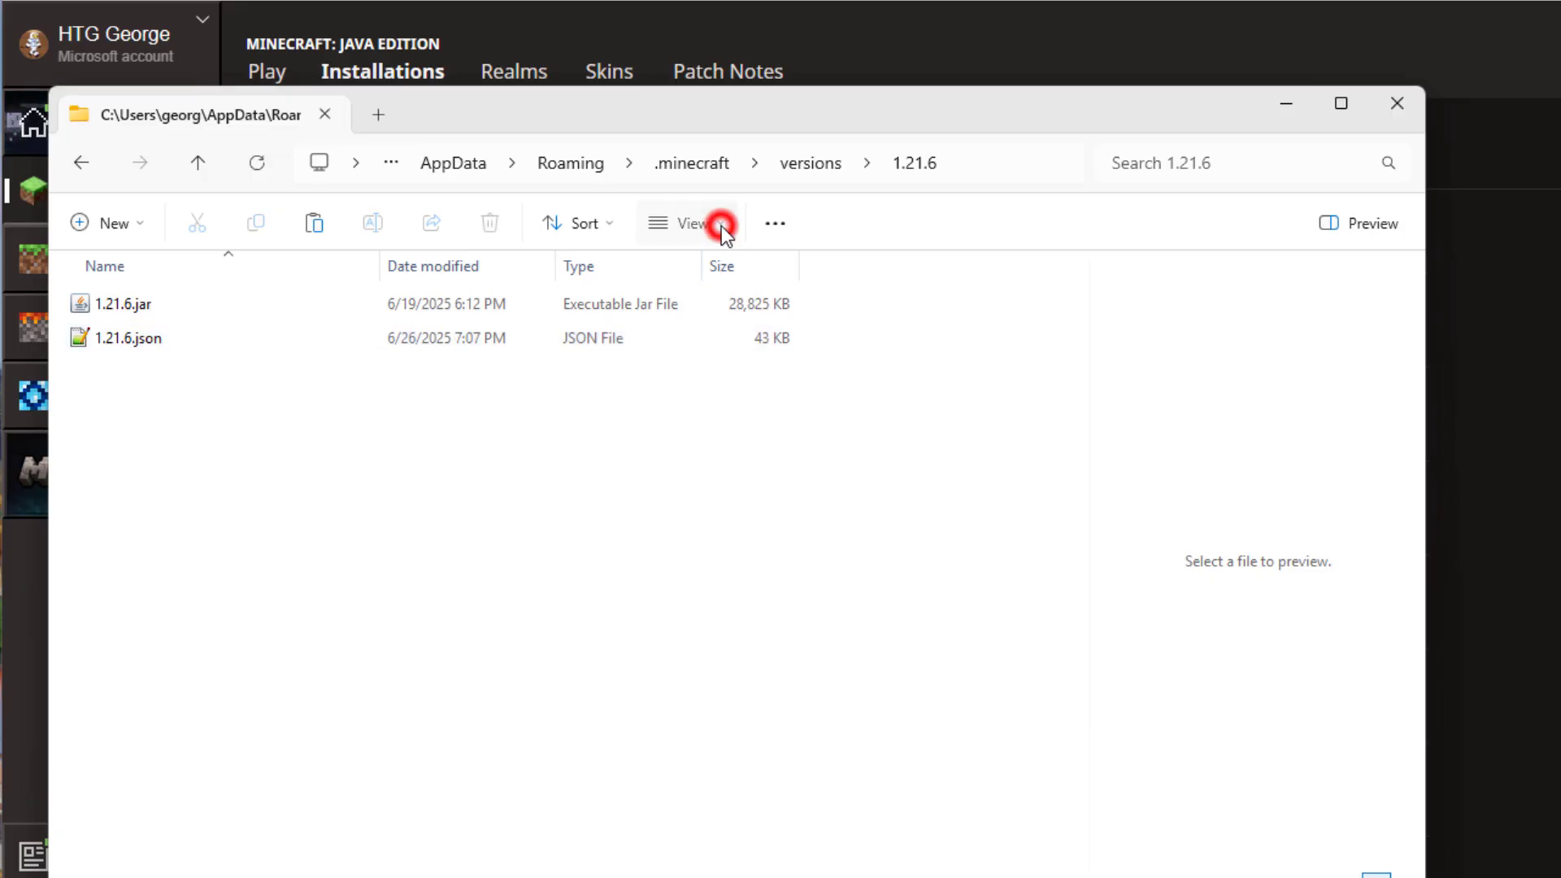
click(691, 680)
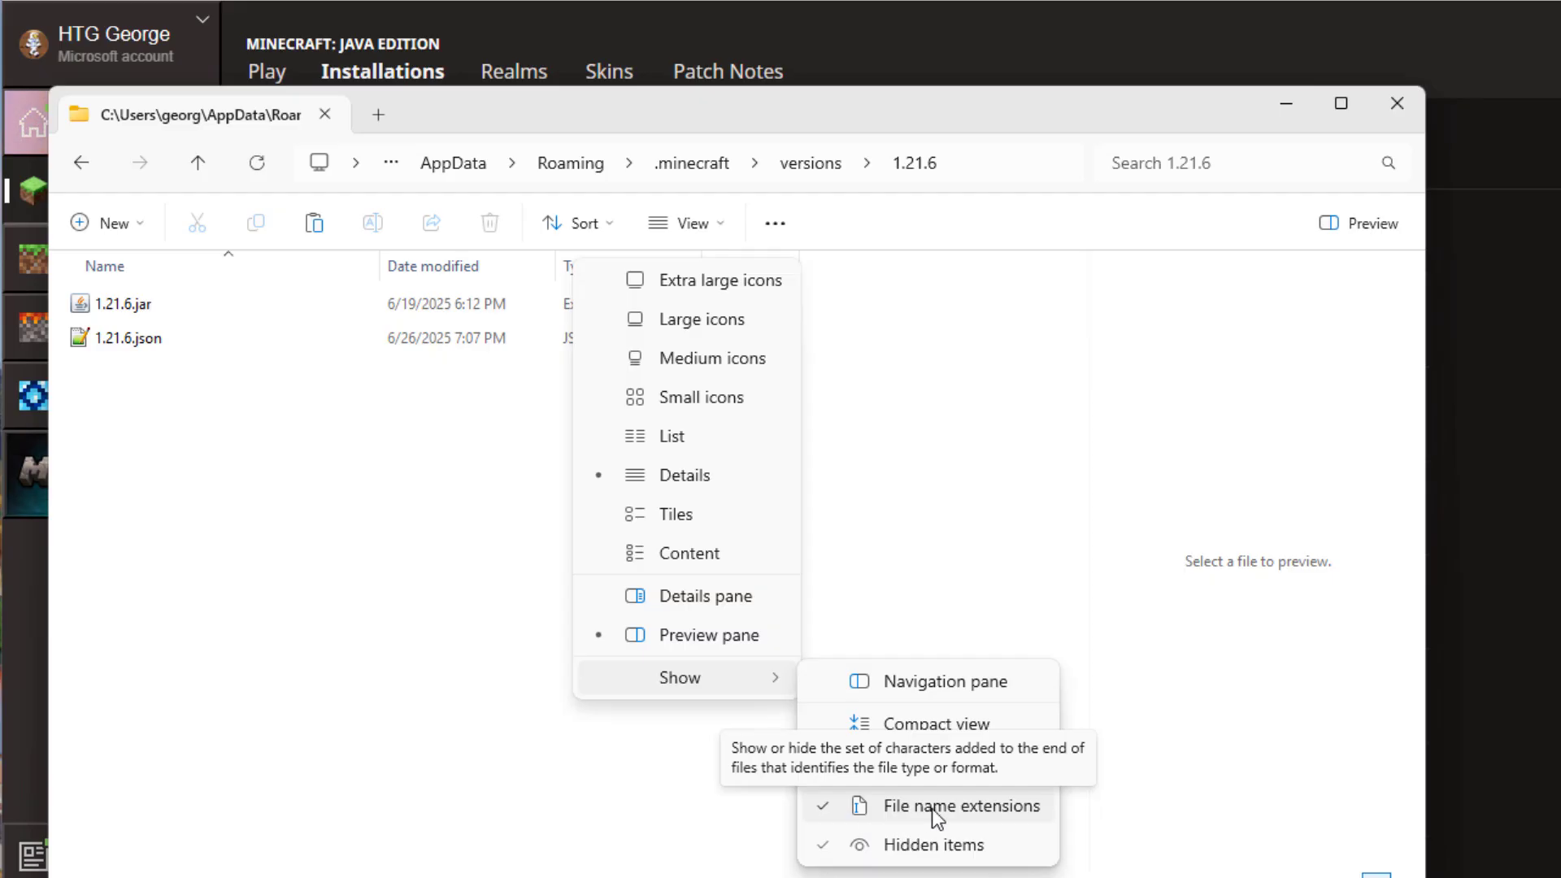
click(421, 646)
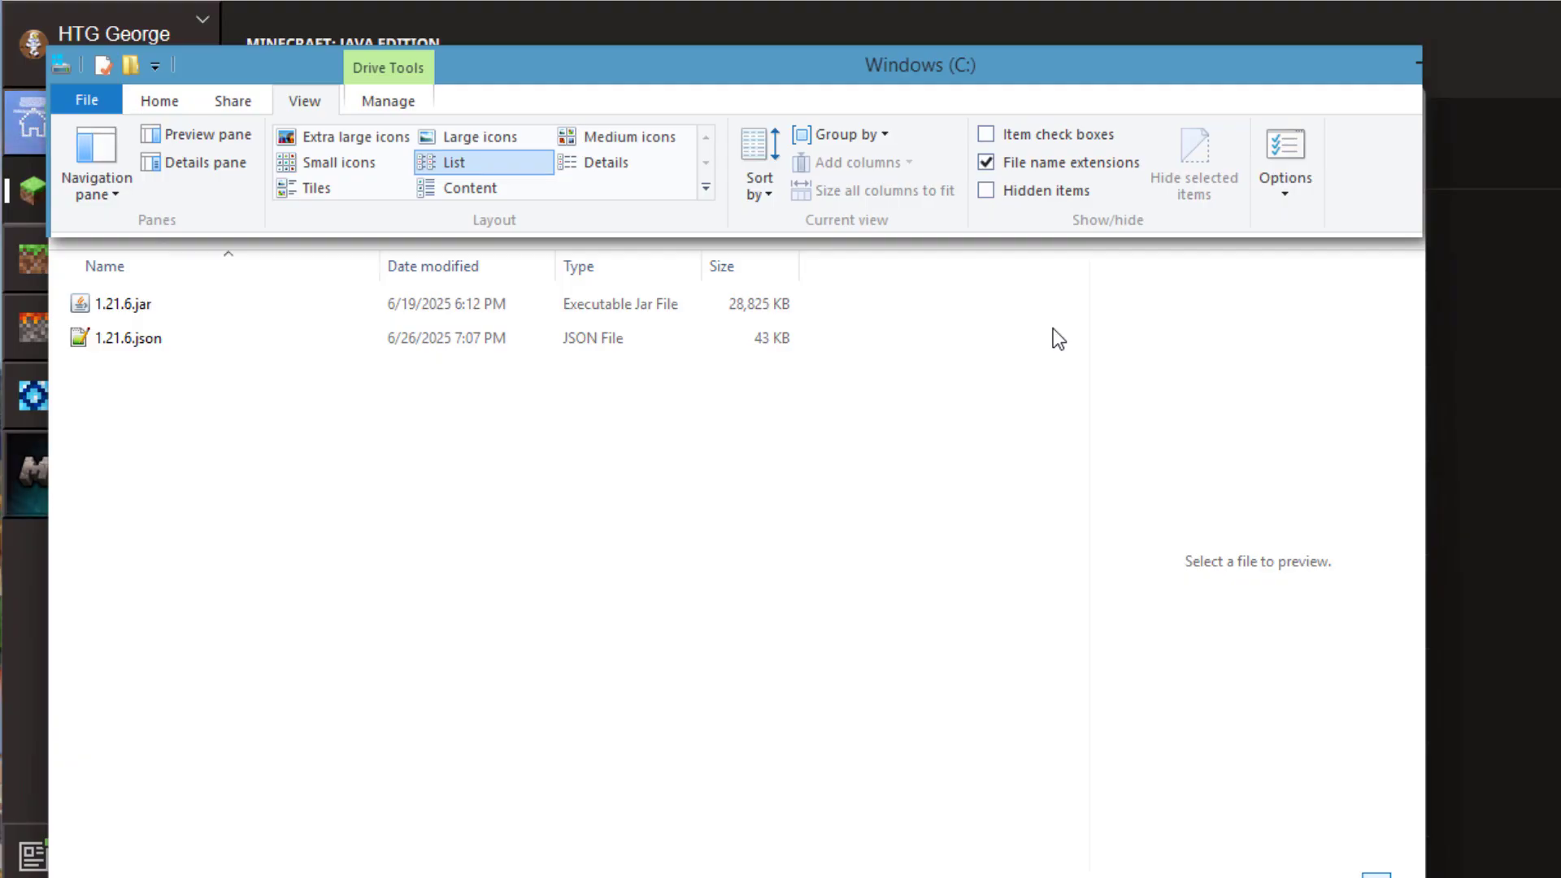
click(80, 305)
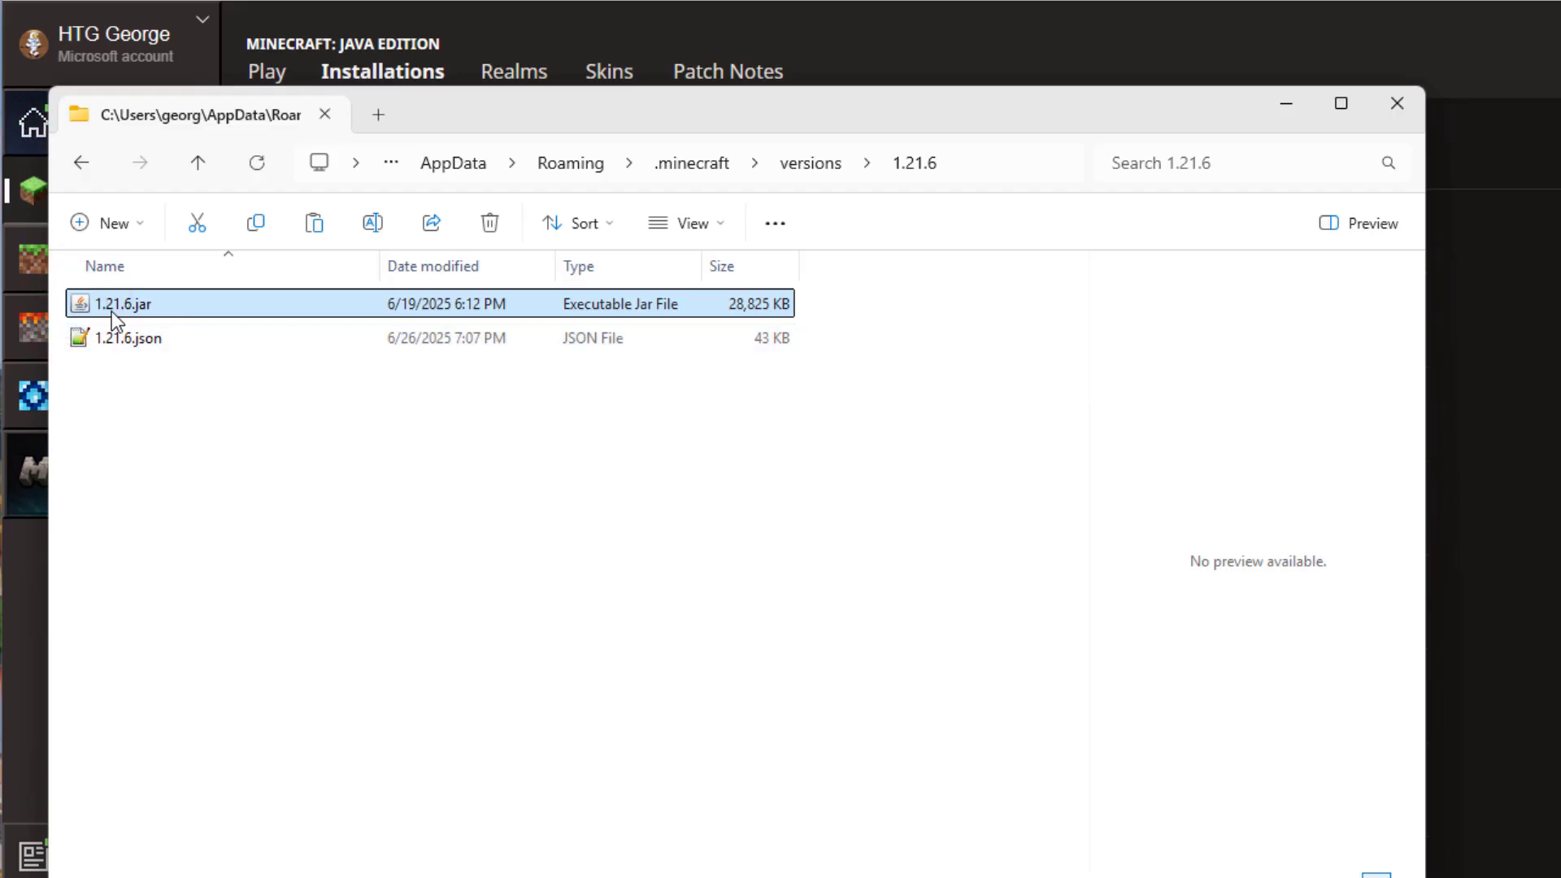
Copy 1.21.6.jar from versions\1.21.6 into C:\Pack using right-drag Copy here
mouse_move(600, 108)
mouse_down()
mouse_move(1033, 168)
mouse_move(1049, 151)
mouse_up()
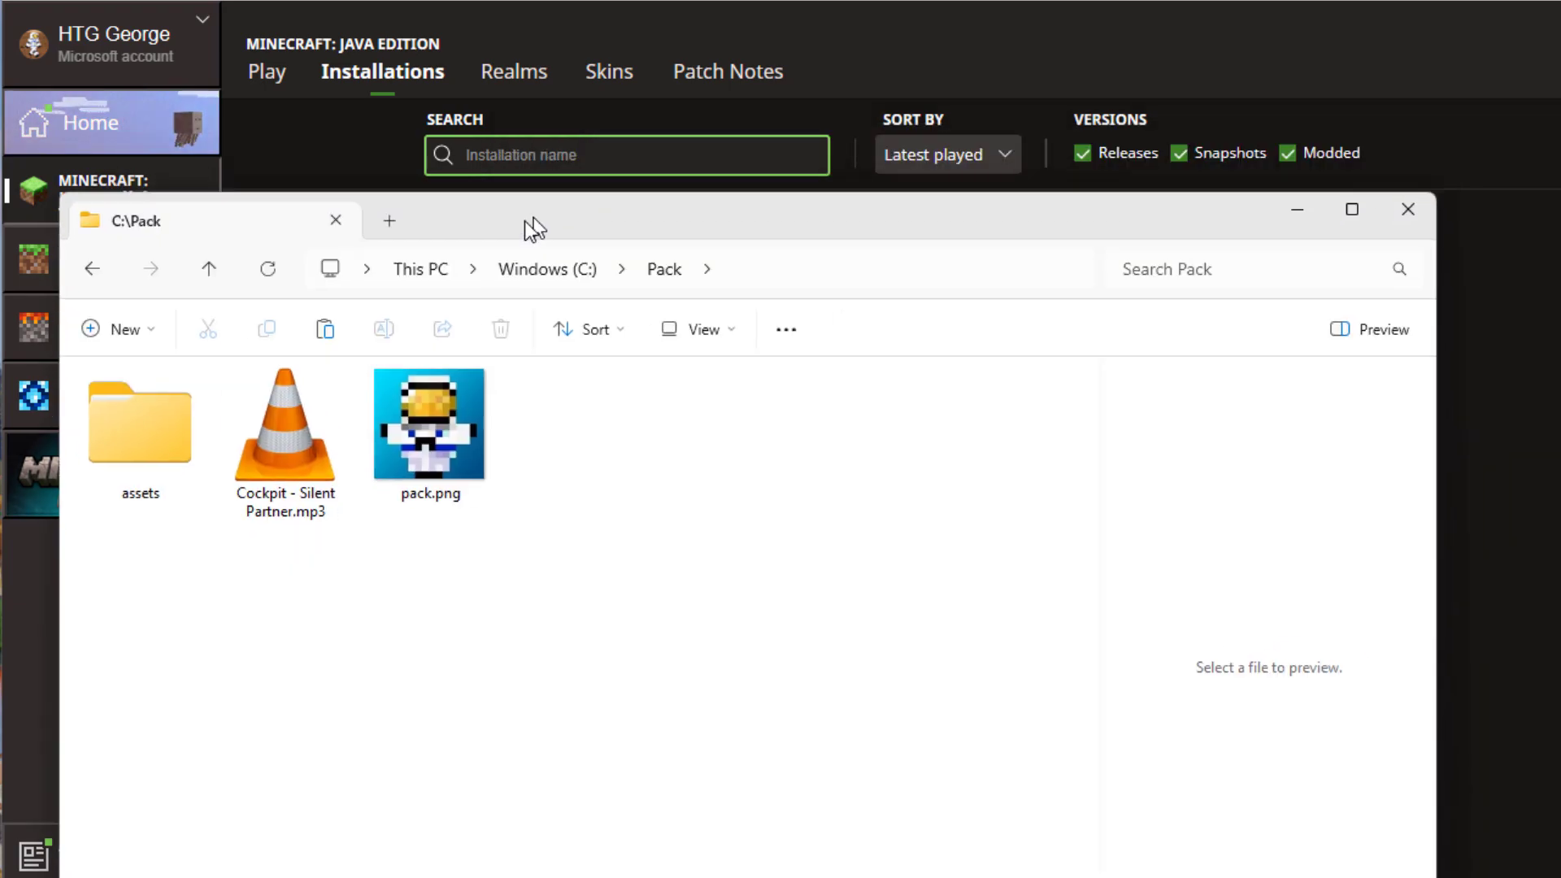
drag(525, 221, 475, 245)
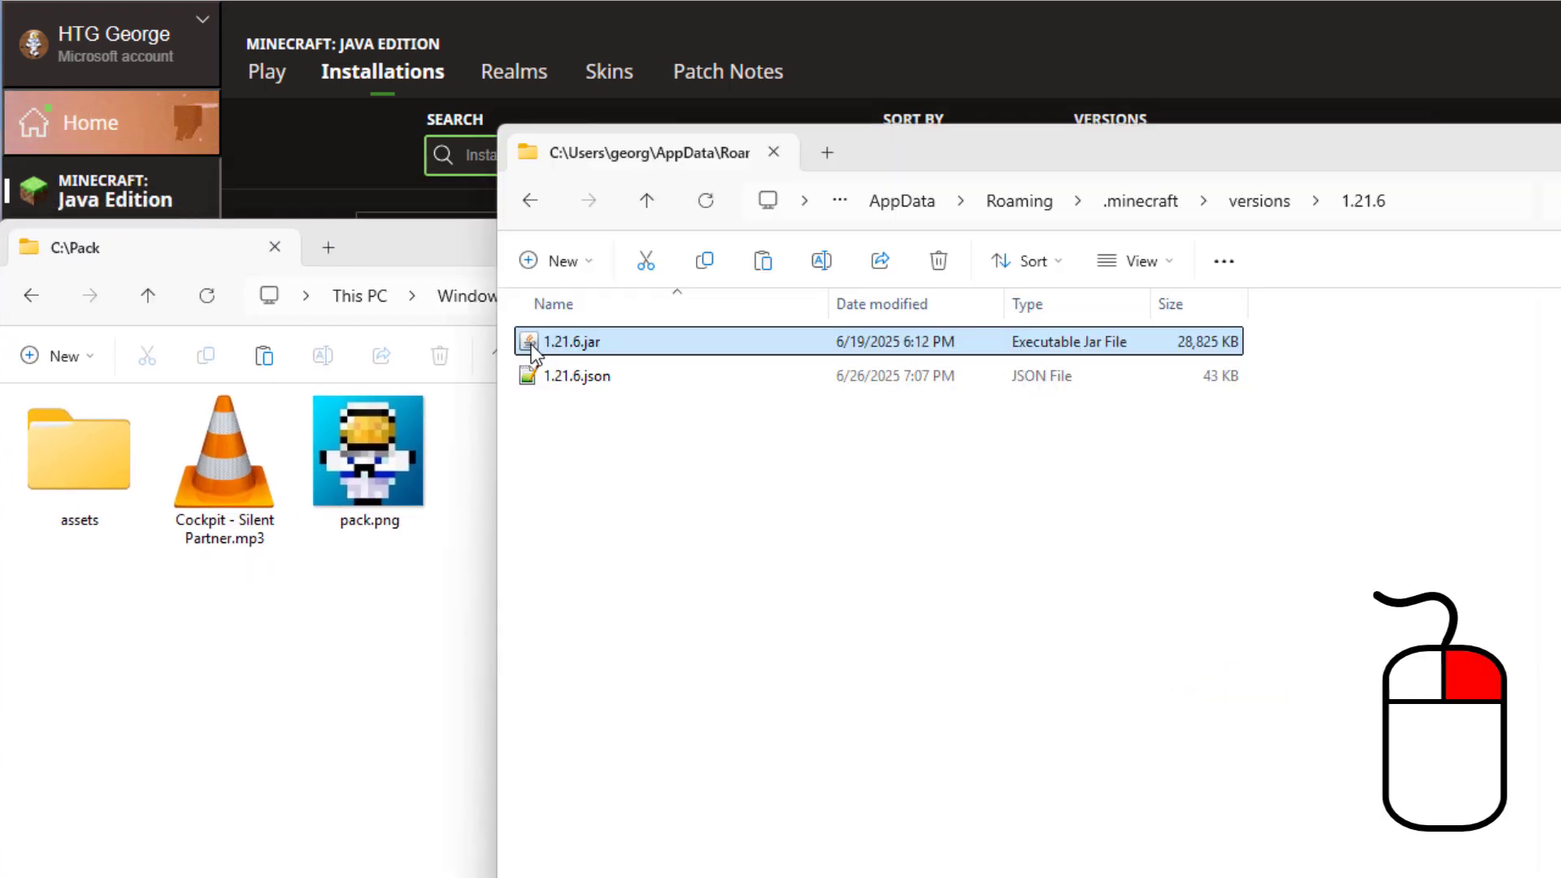
drag(569, 342, 298, 678)
click(296, 675)
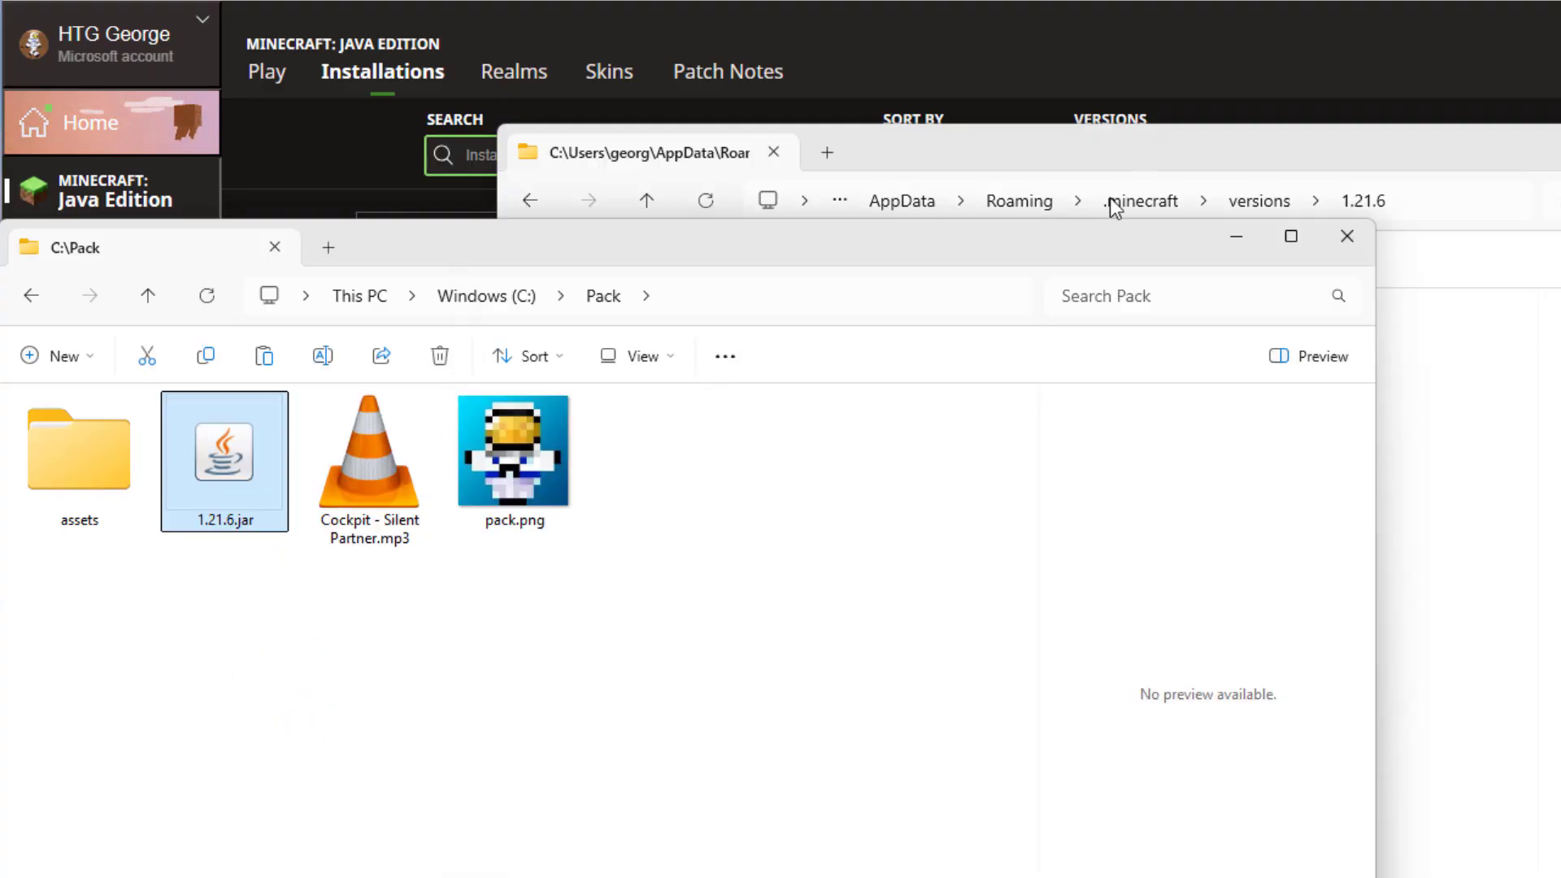
drag(1146, 153, 904, 139)
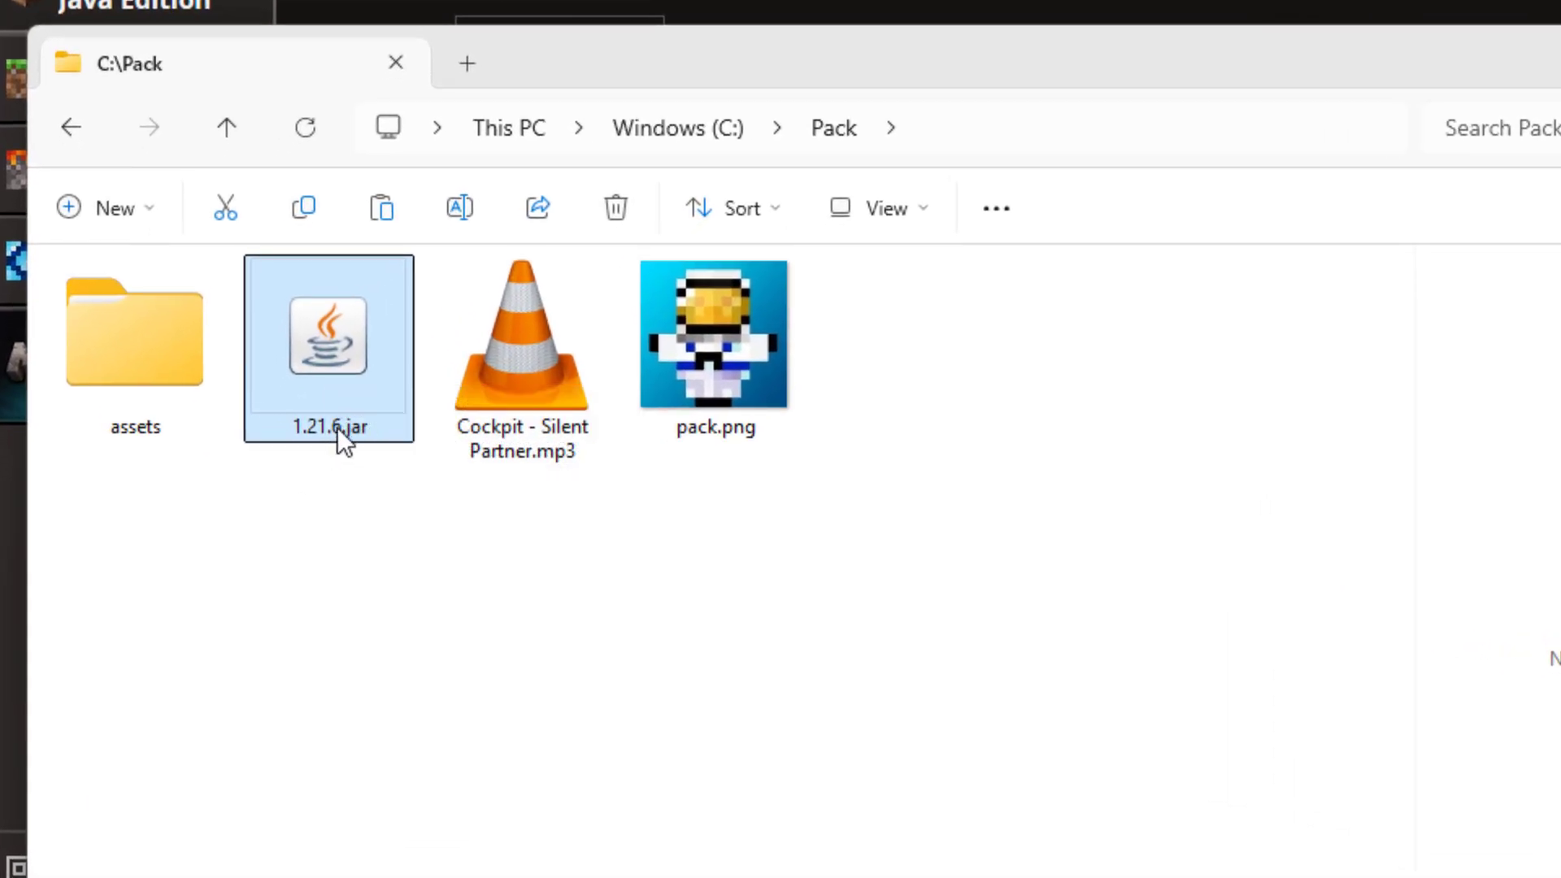
click(262, 503)
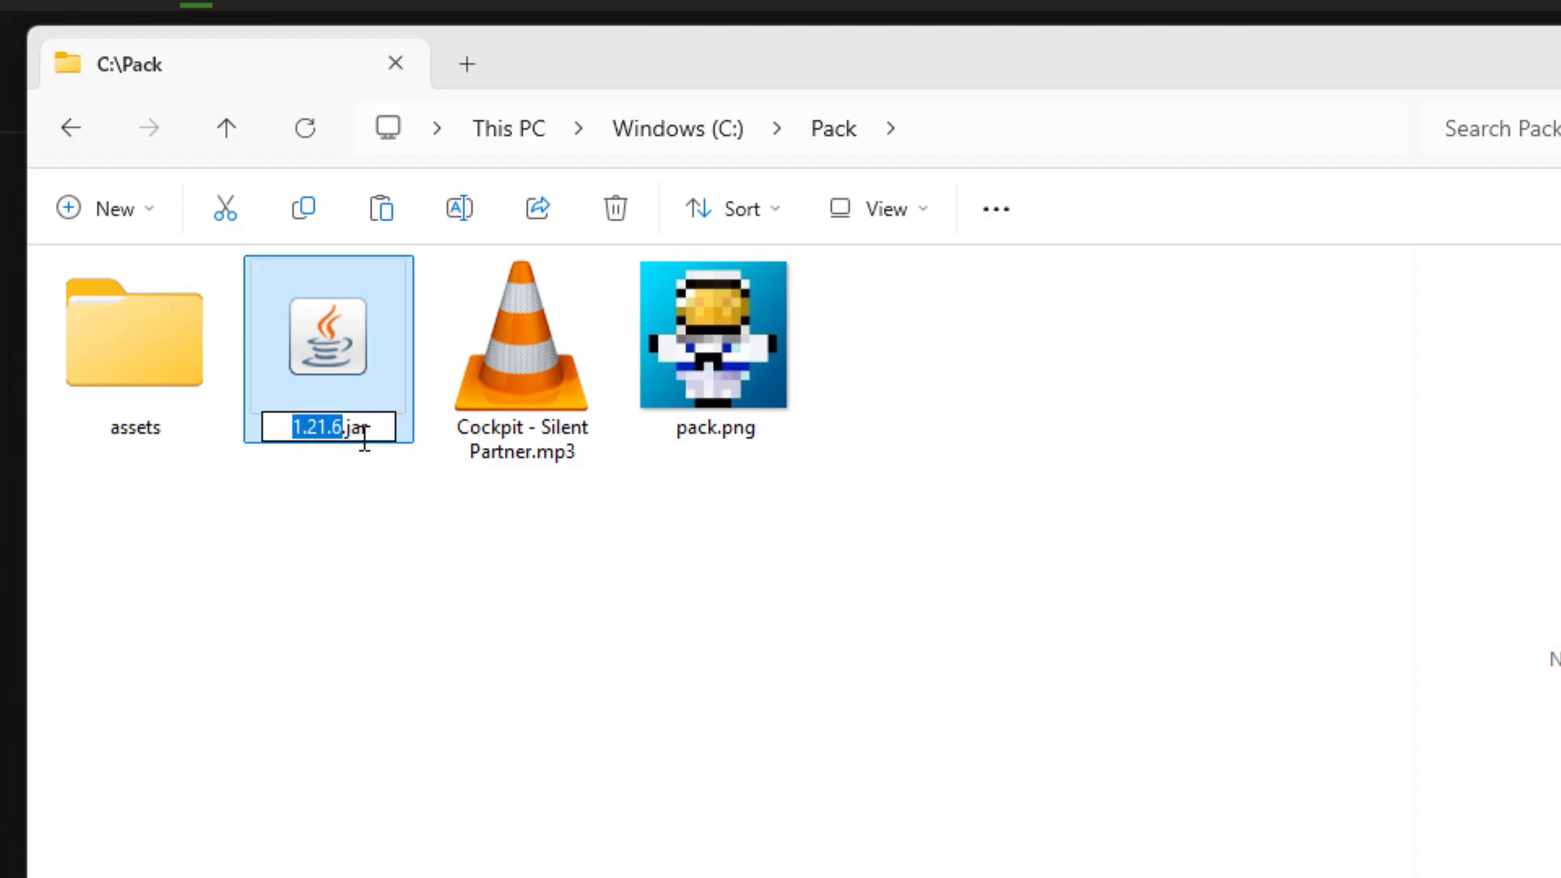
Rename the copied jar in C:\Pack to 1.21.6.zip, accepting the extension change warning
click(367, 428)
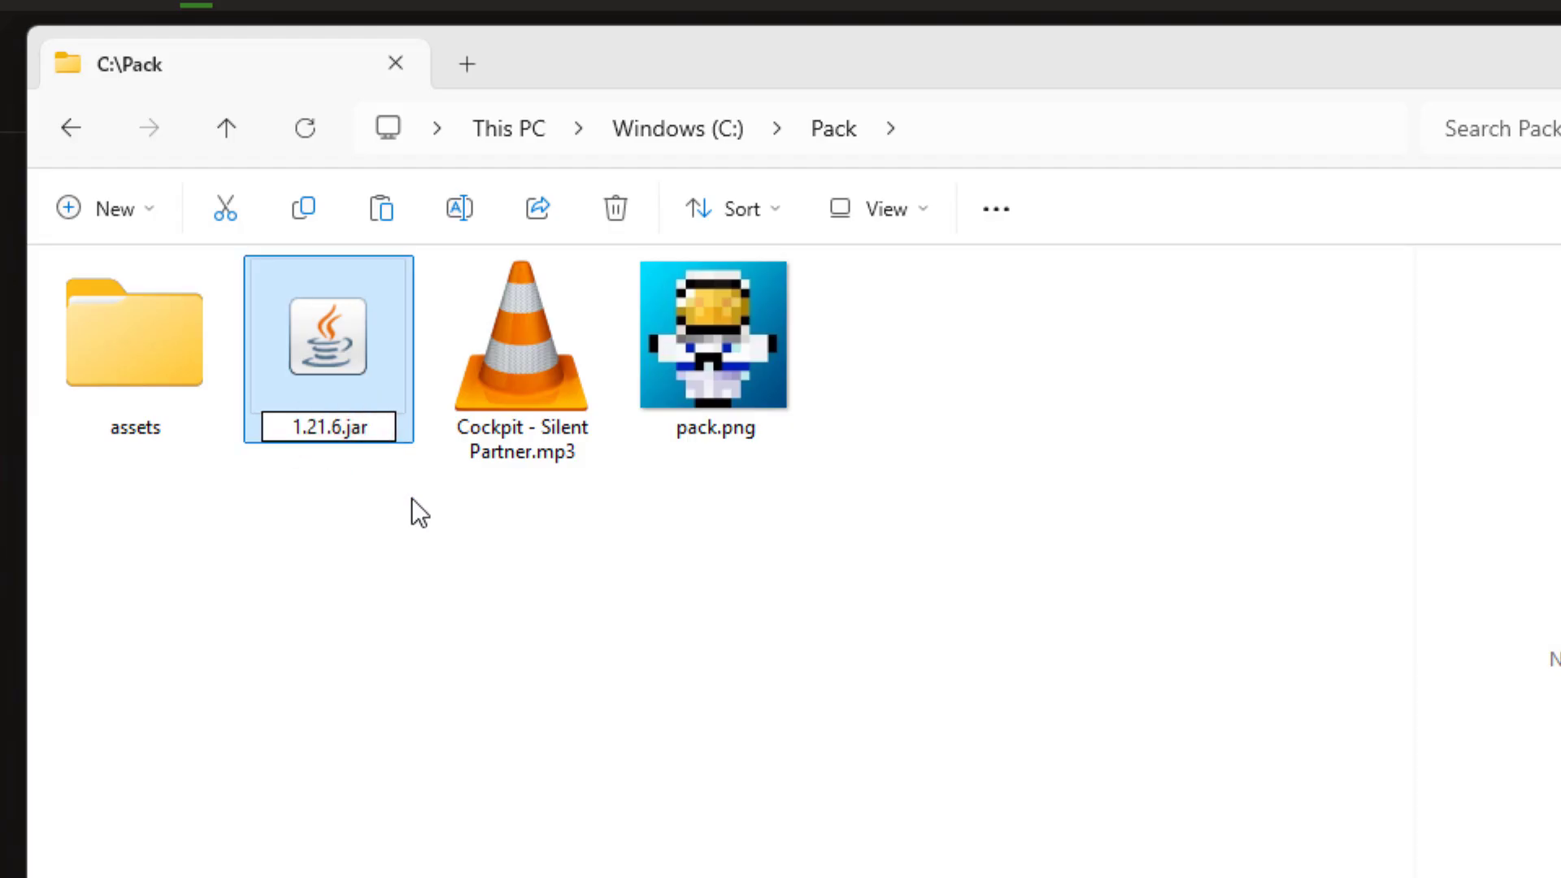
key(BackSpace)
key(BackSpace)
key(BackSpace)
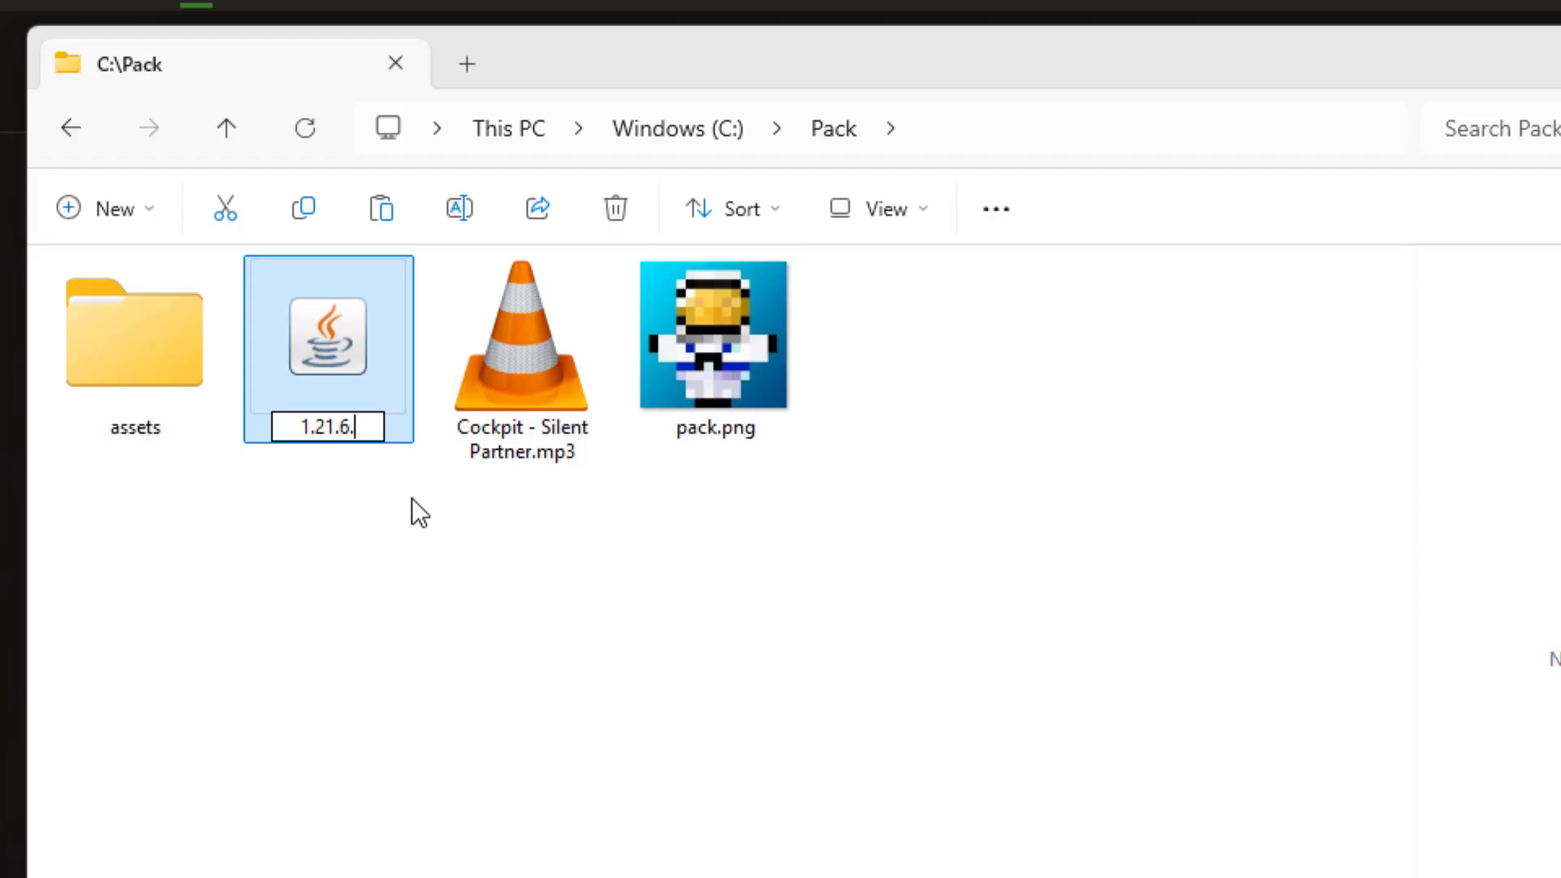
text(zip)
click(412, 537)
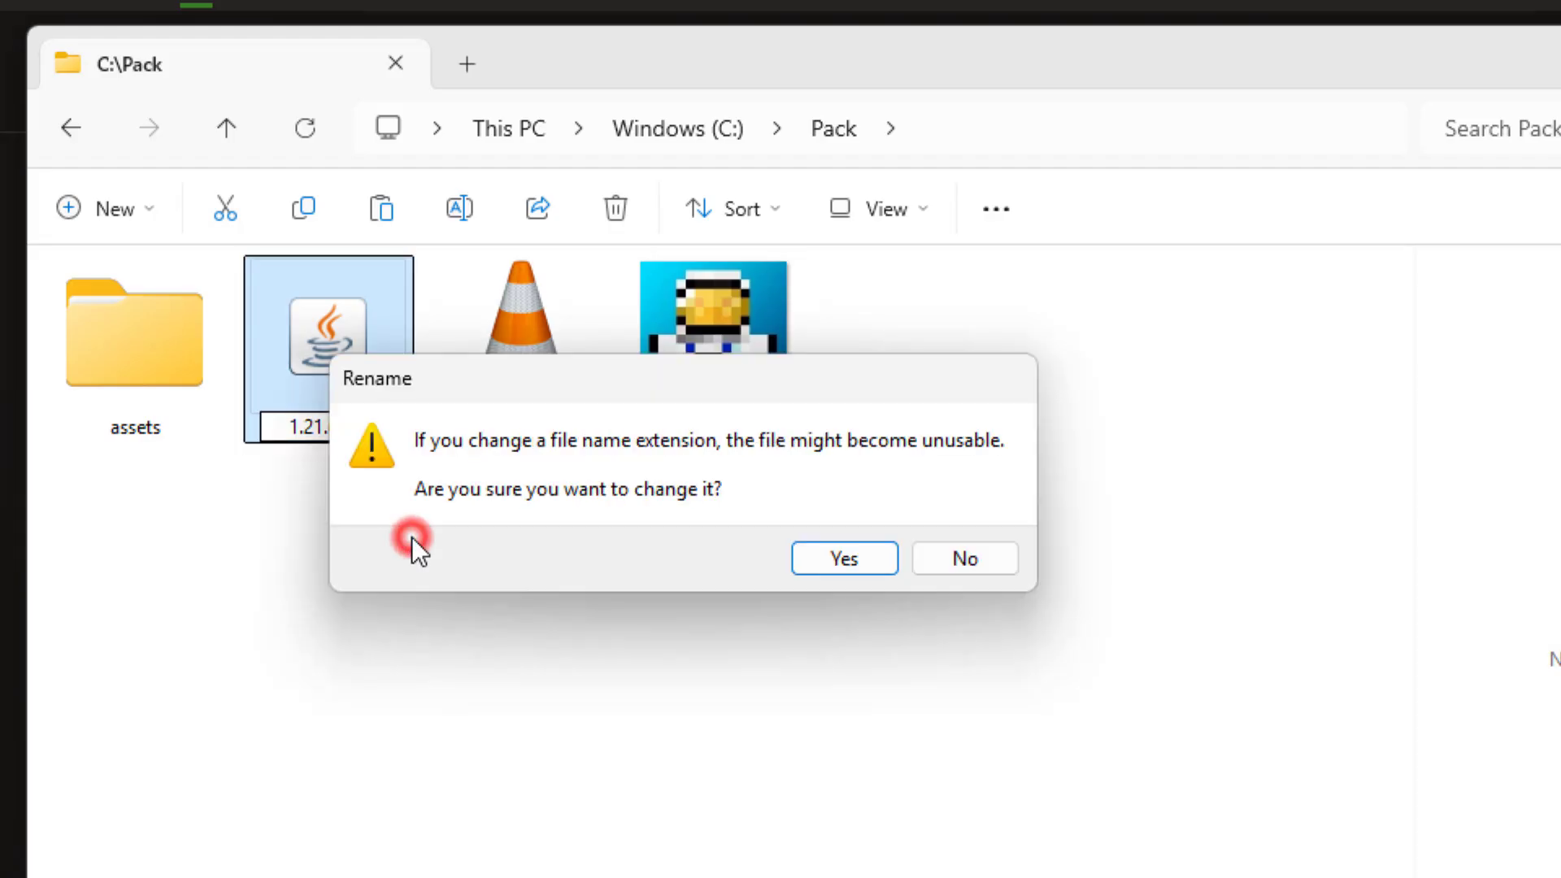
click(811, 559)
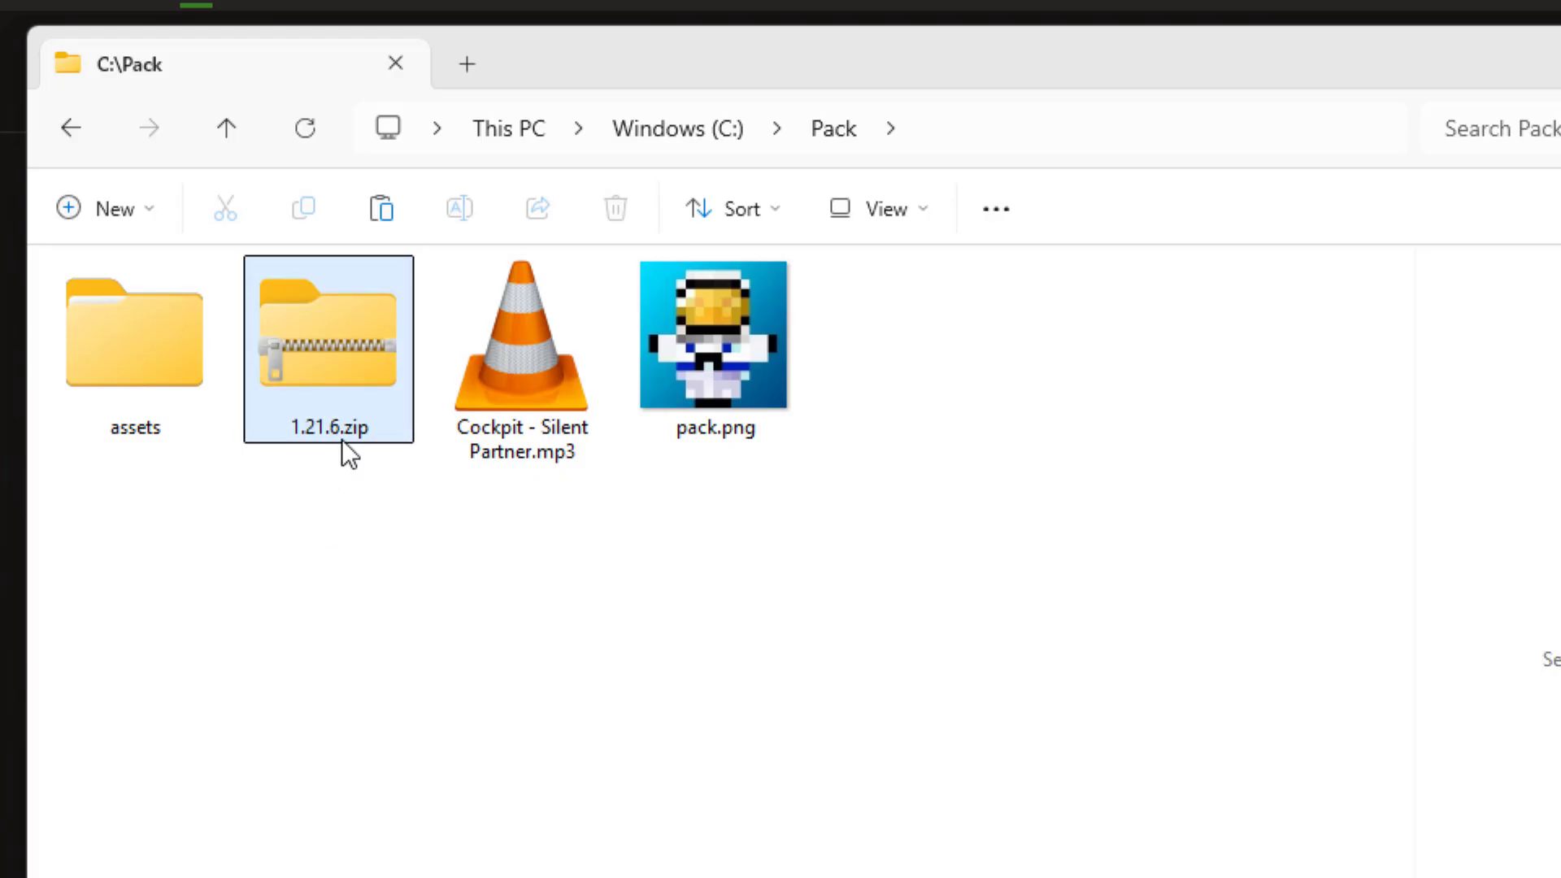
click(337, 488)
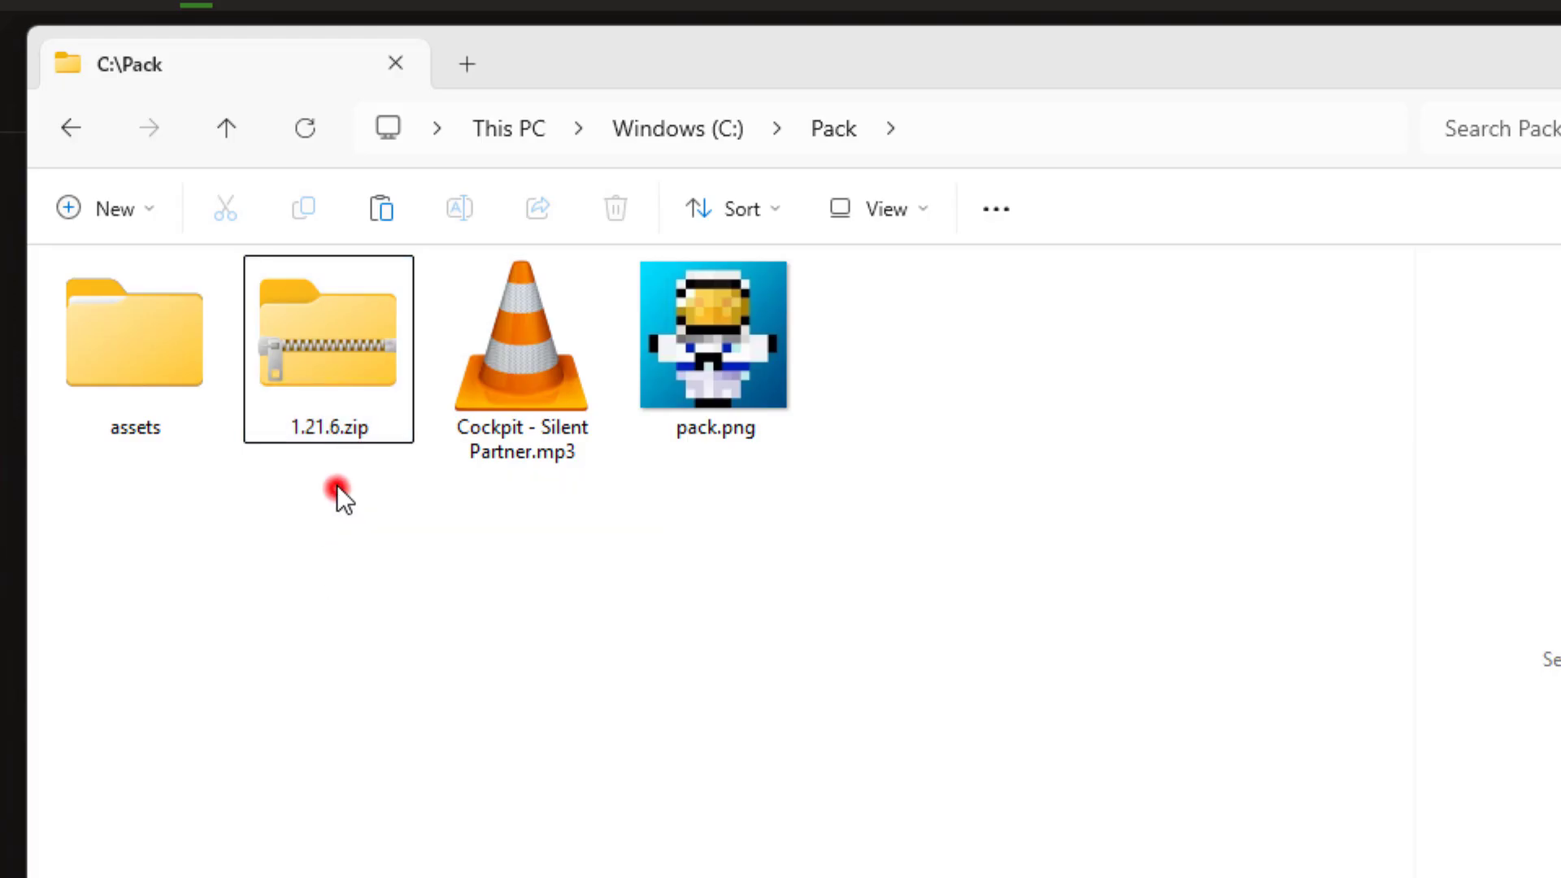
Open 1.21.6.zip in a separate window positioned to the right
right_click(330, 356)
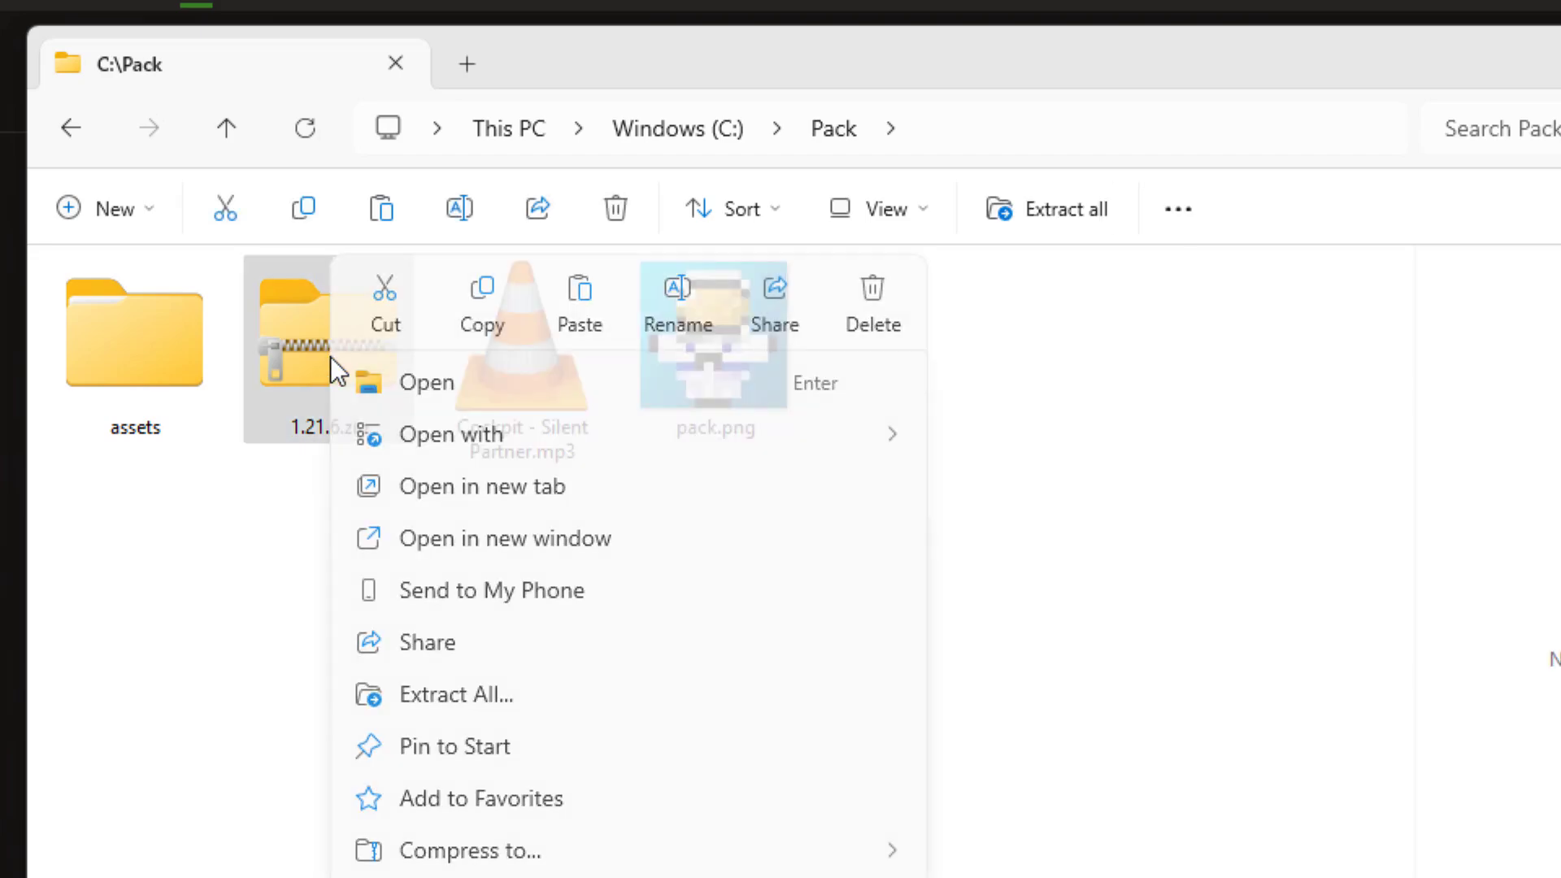
click(509, 548)
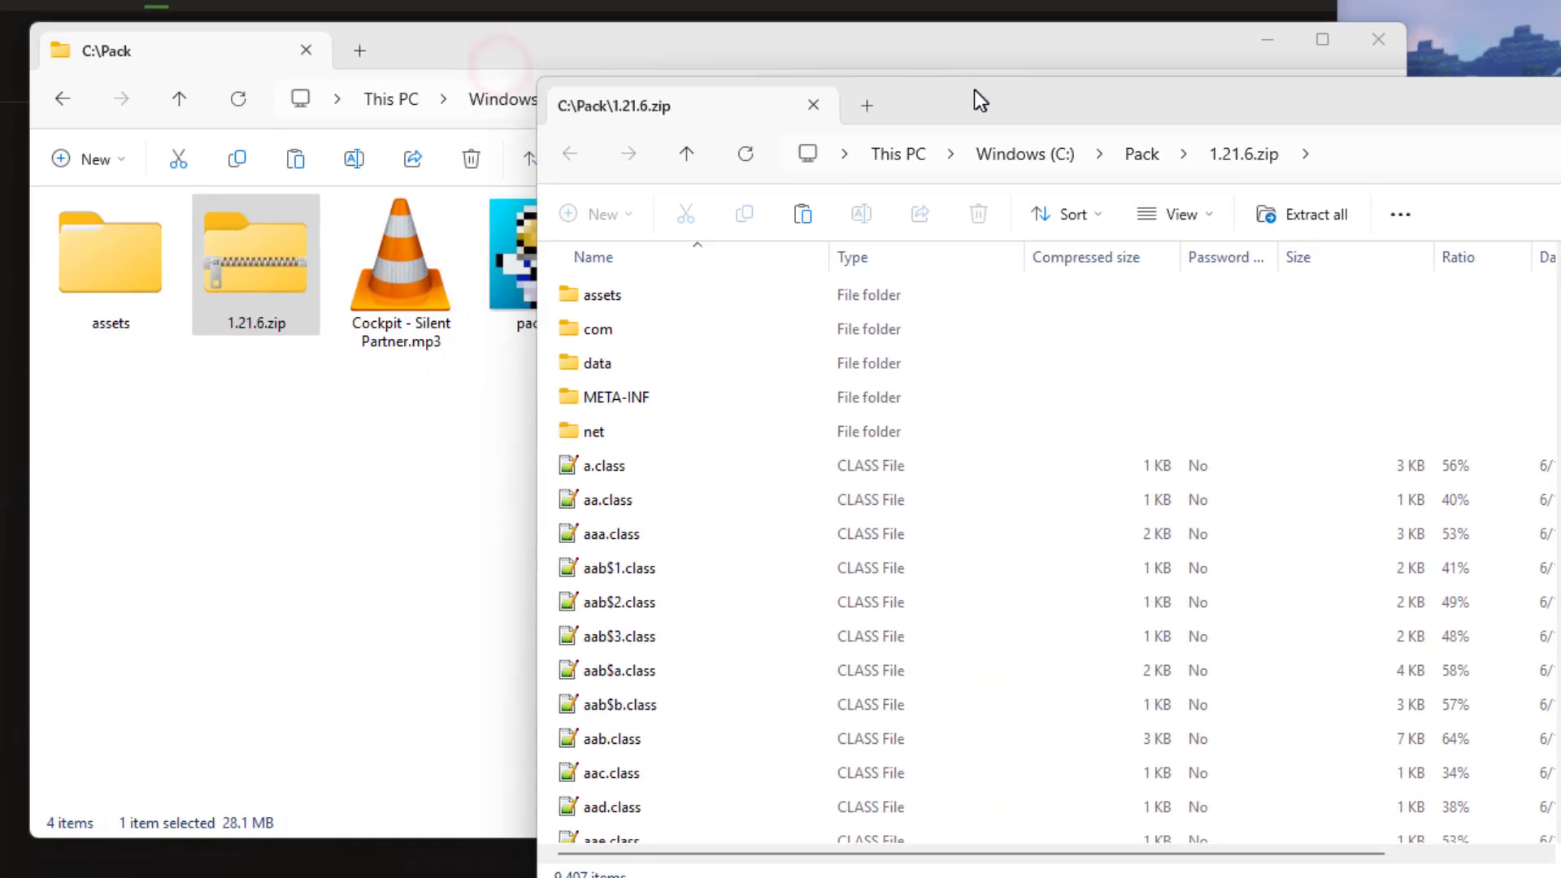
drag(979, 115, 1095, 56)
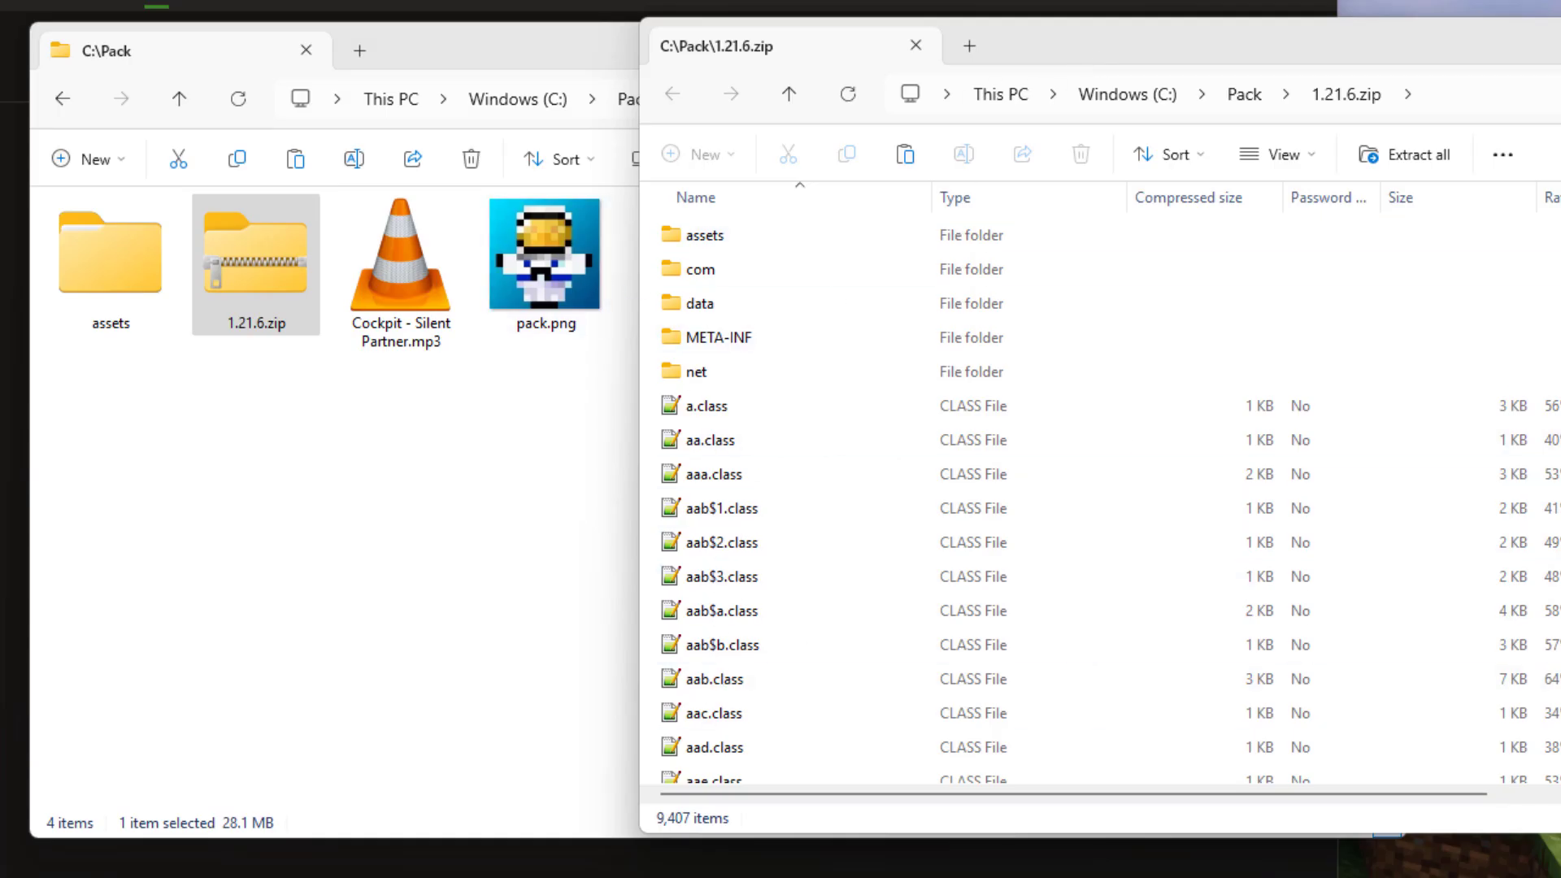
Locate the zip's default pack.png, then browse into its assets\minecraft folder
scroll(988, 578, down, 20)
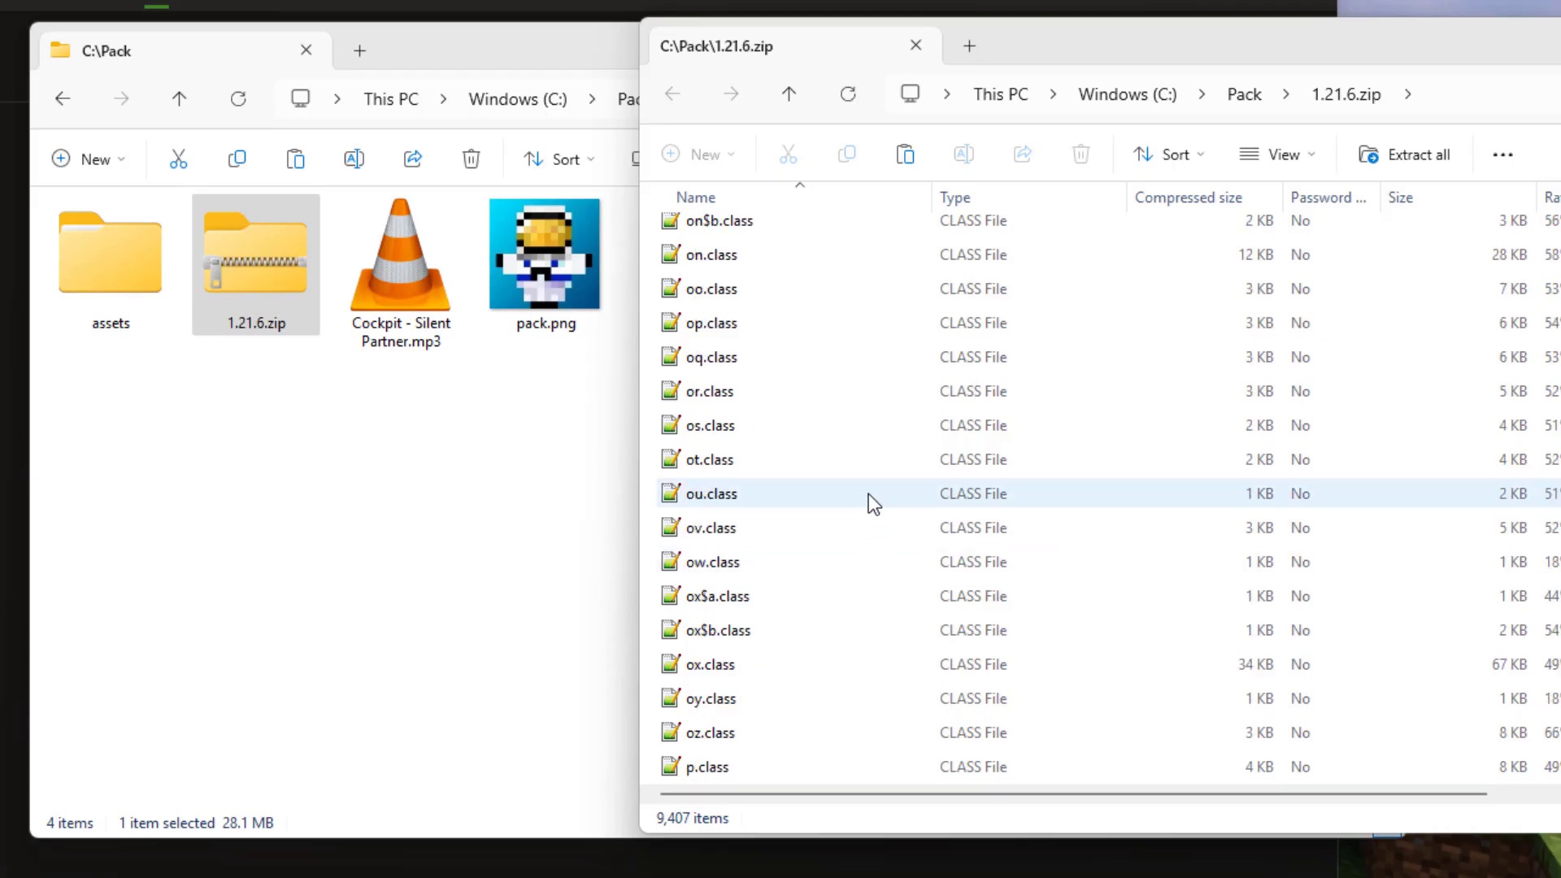
scroll(868, 494, down, 5)
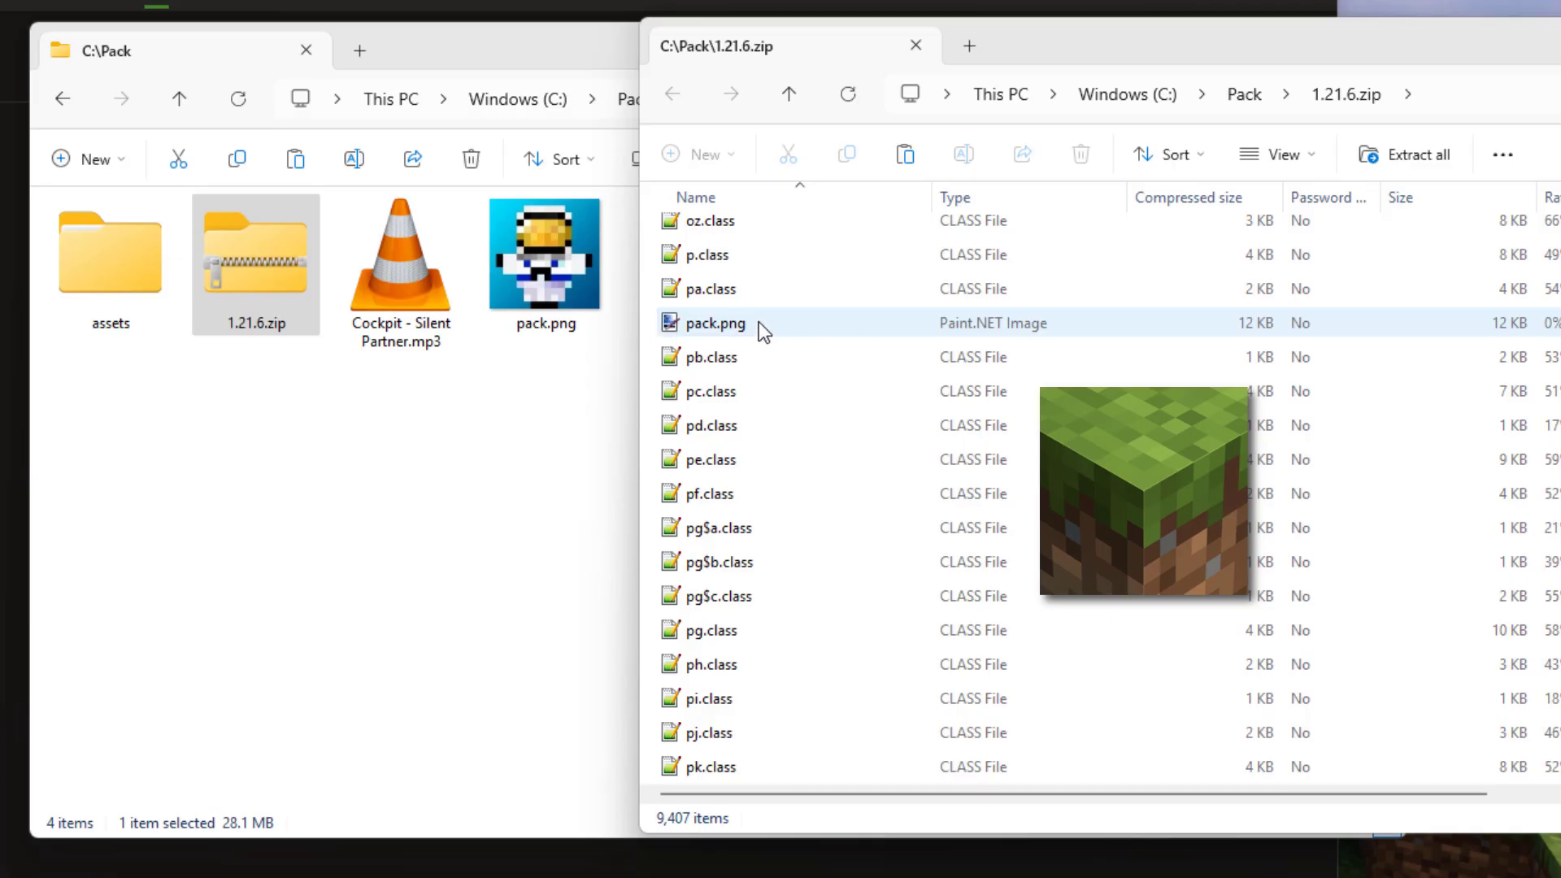
drag(690, 338, 691, 560)
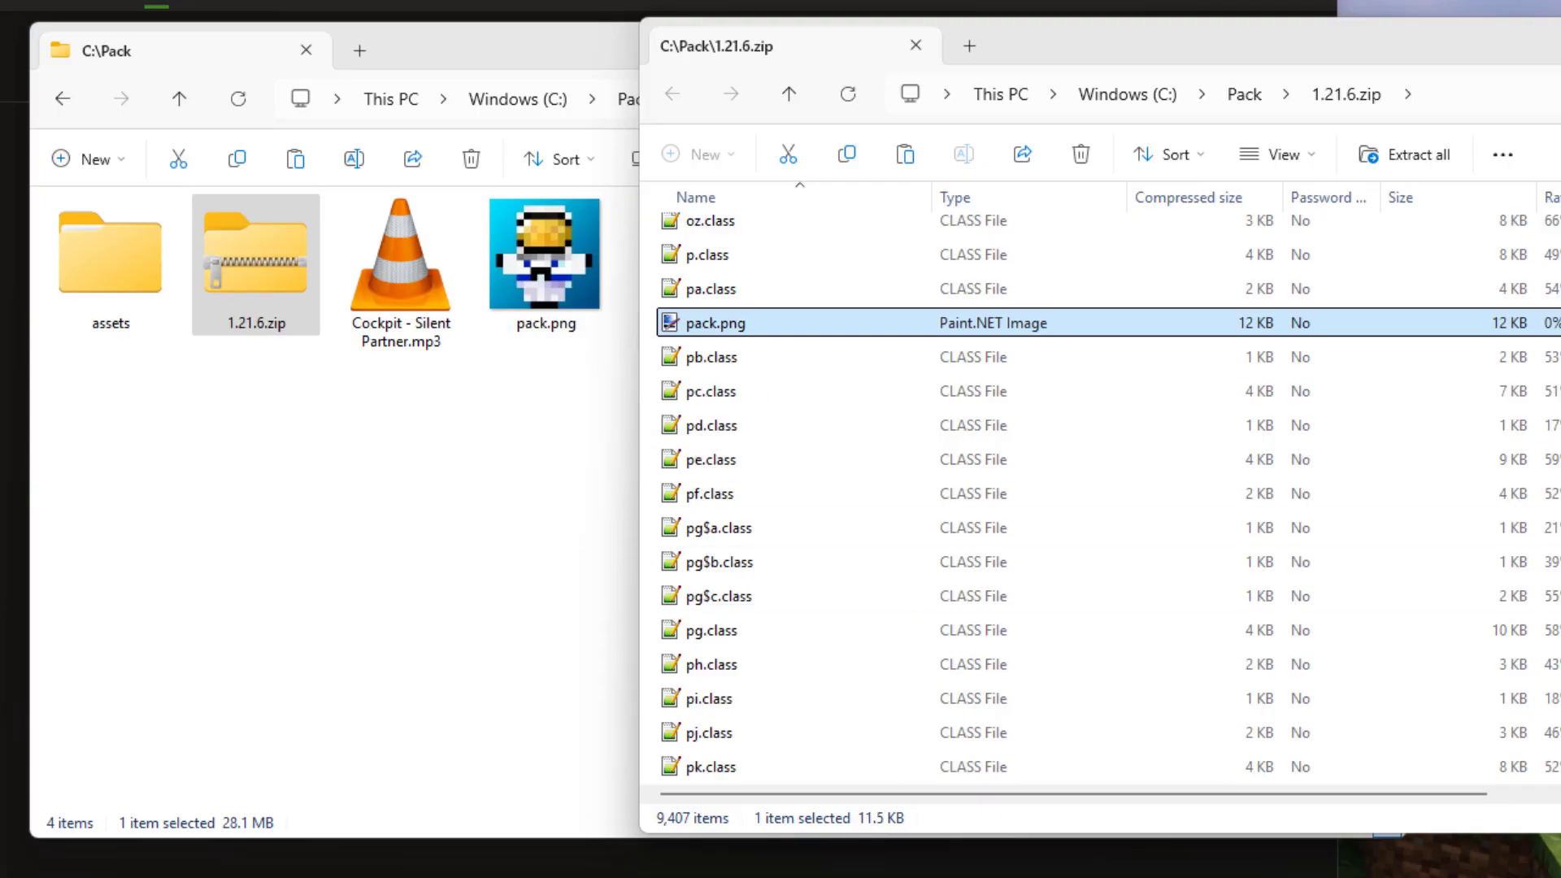
scroll(1533, 195, up, 20)
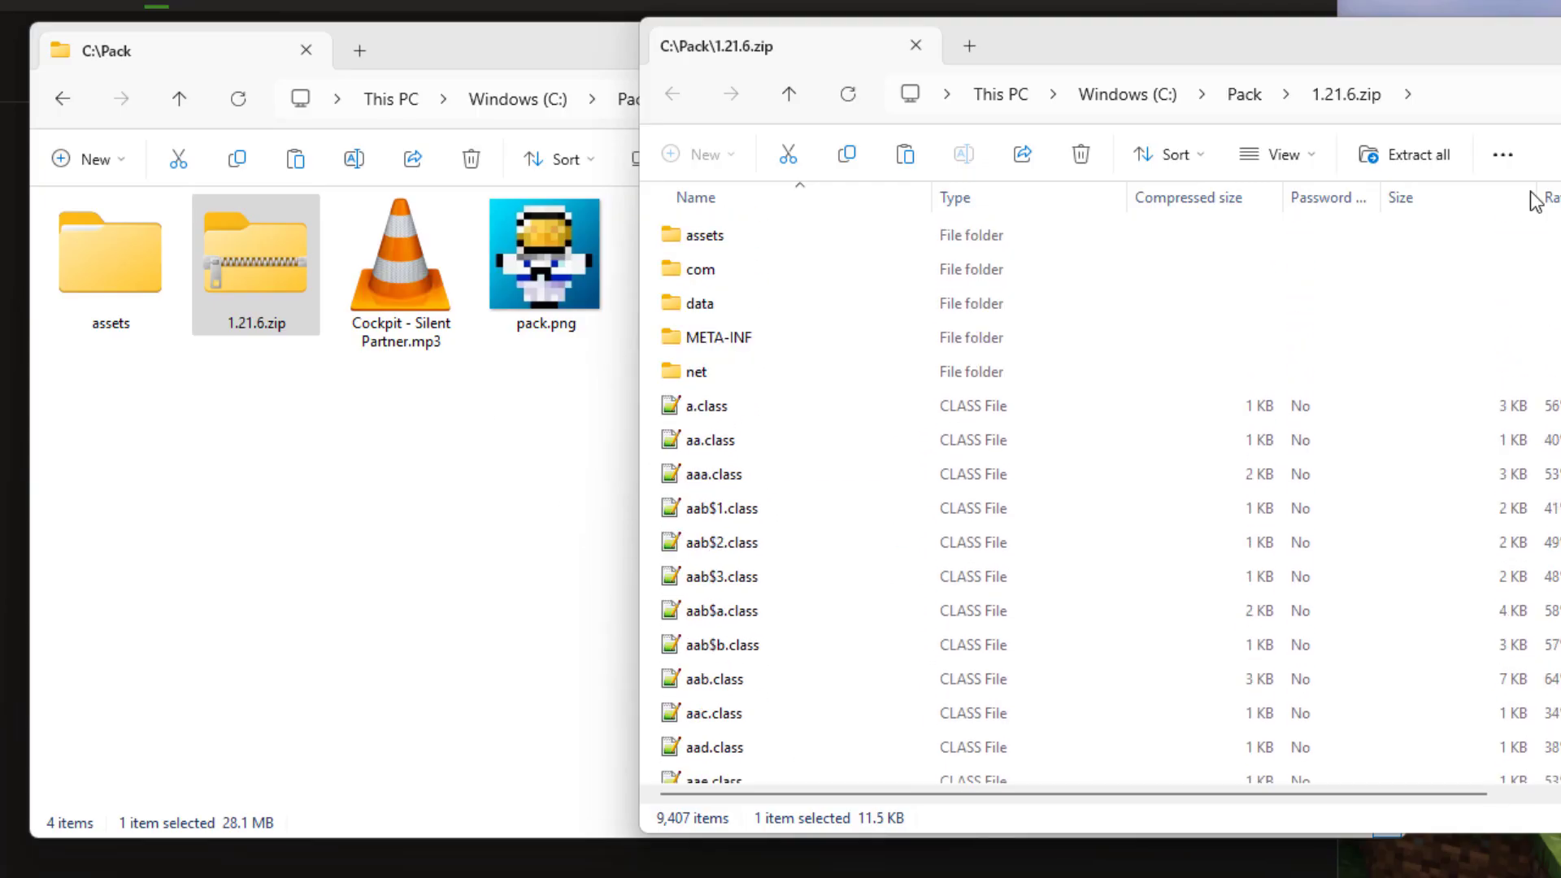
double_click(675, 232)
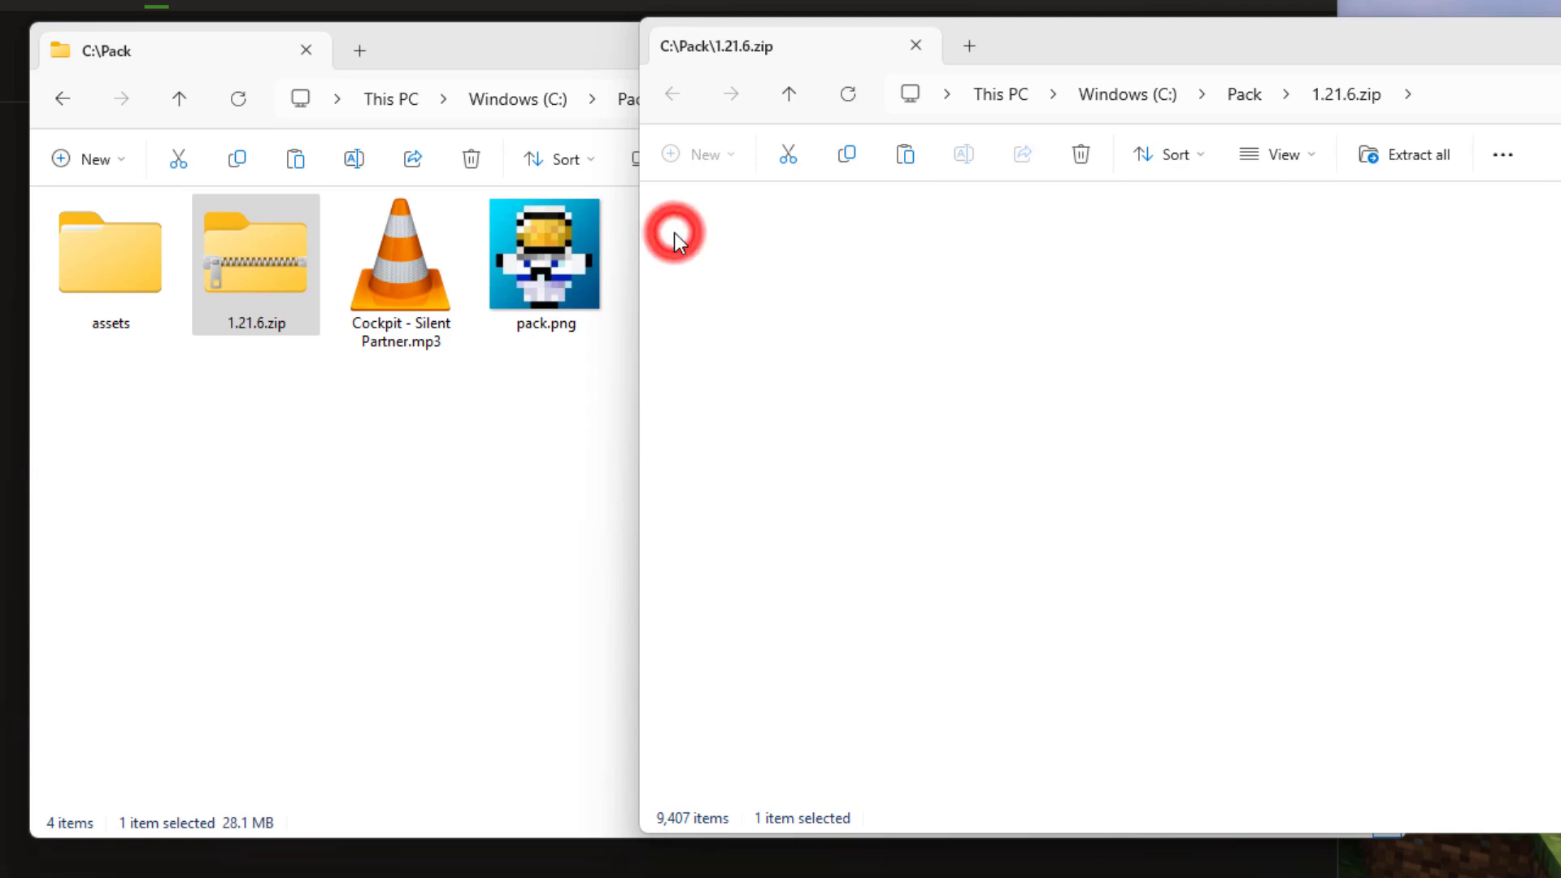
double_click(670, 237)
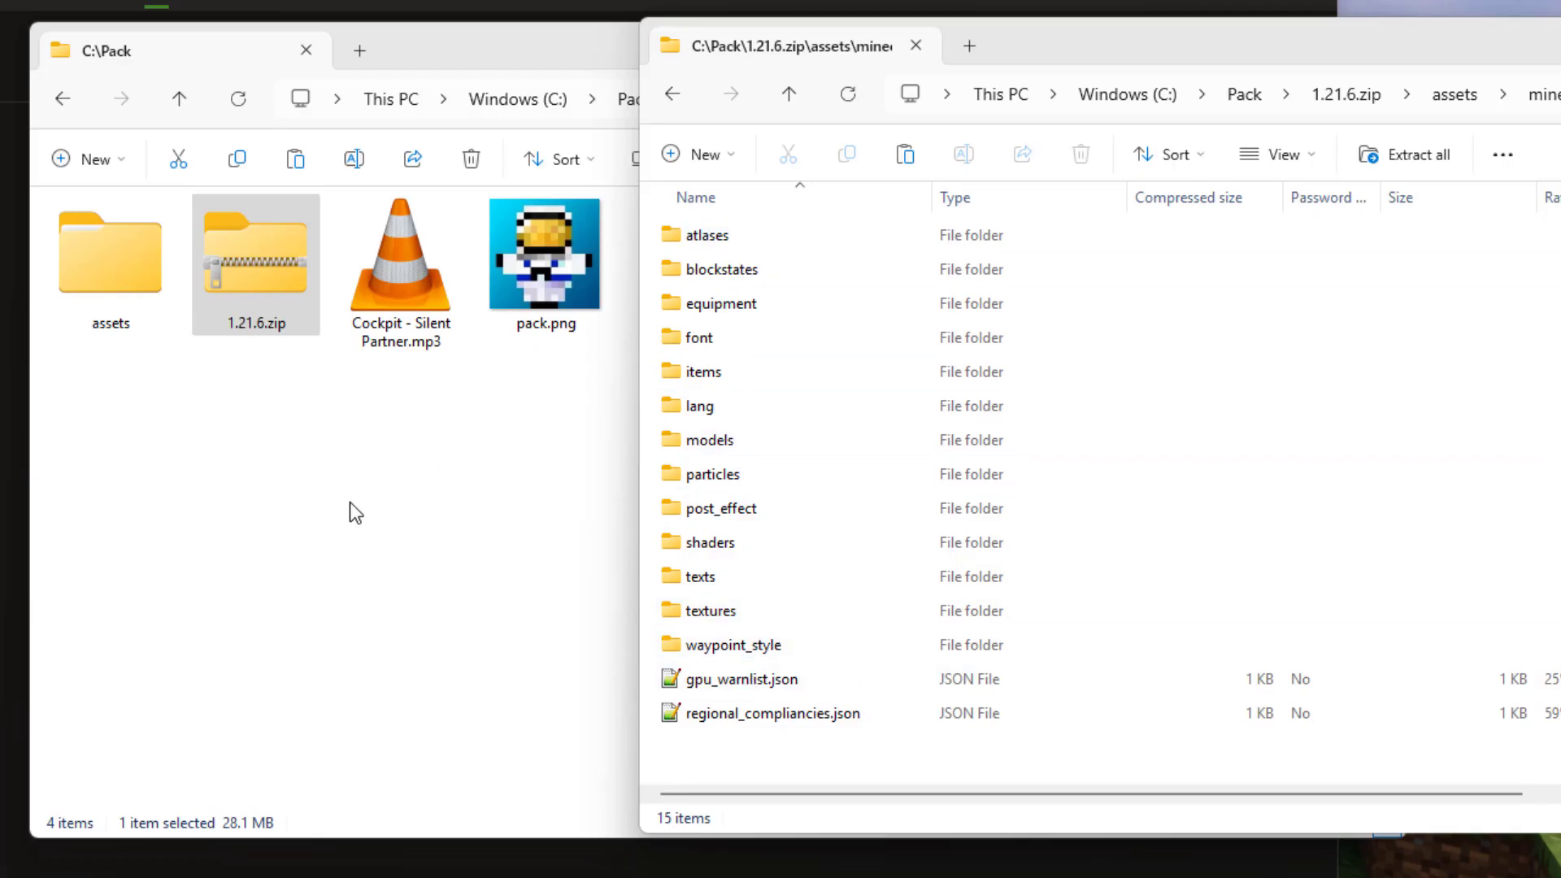
Copy the lang folder from the zip's assets\minecraft into C:\Pack
double_click(671, 406)
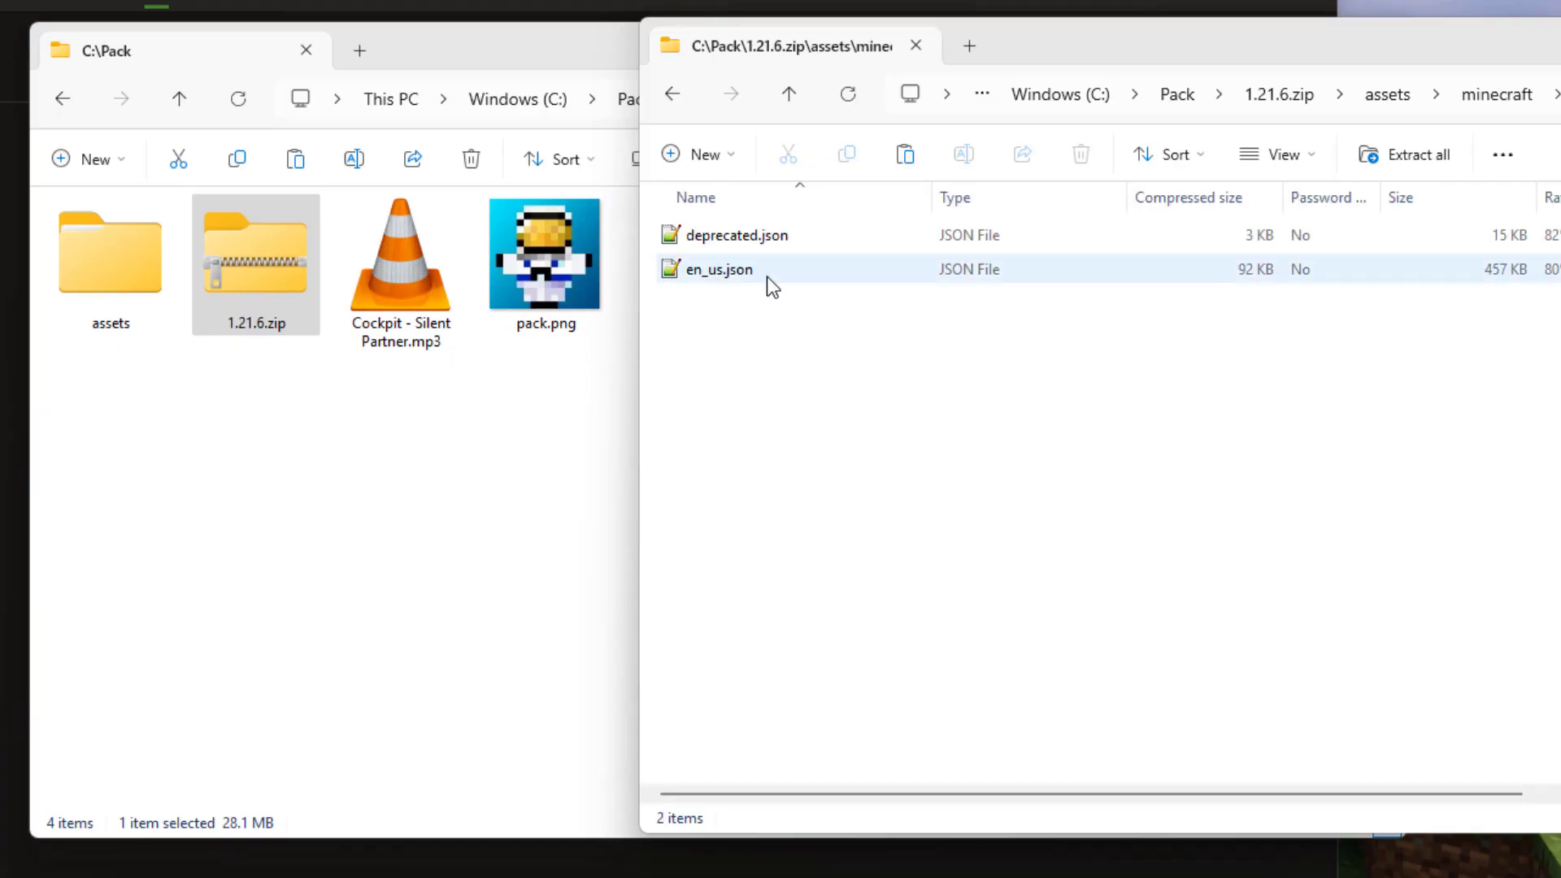
click(1479, 96)
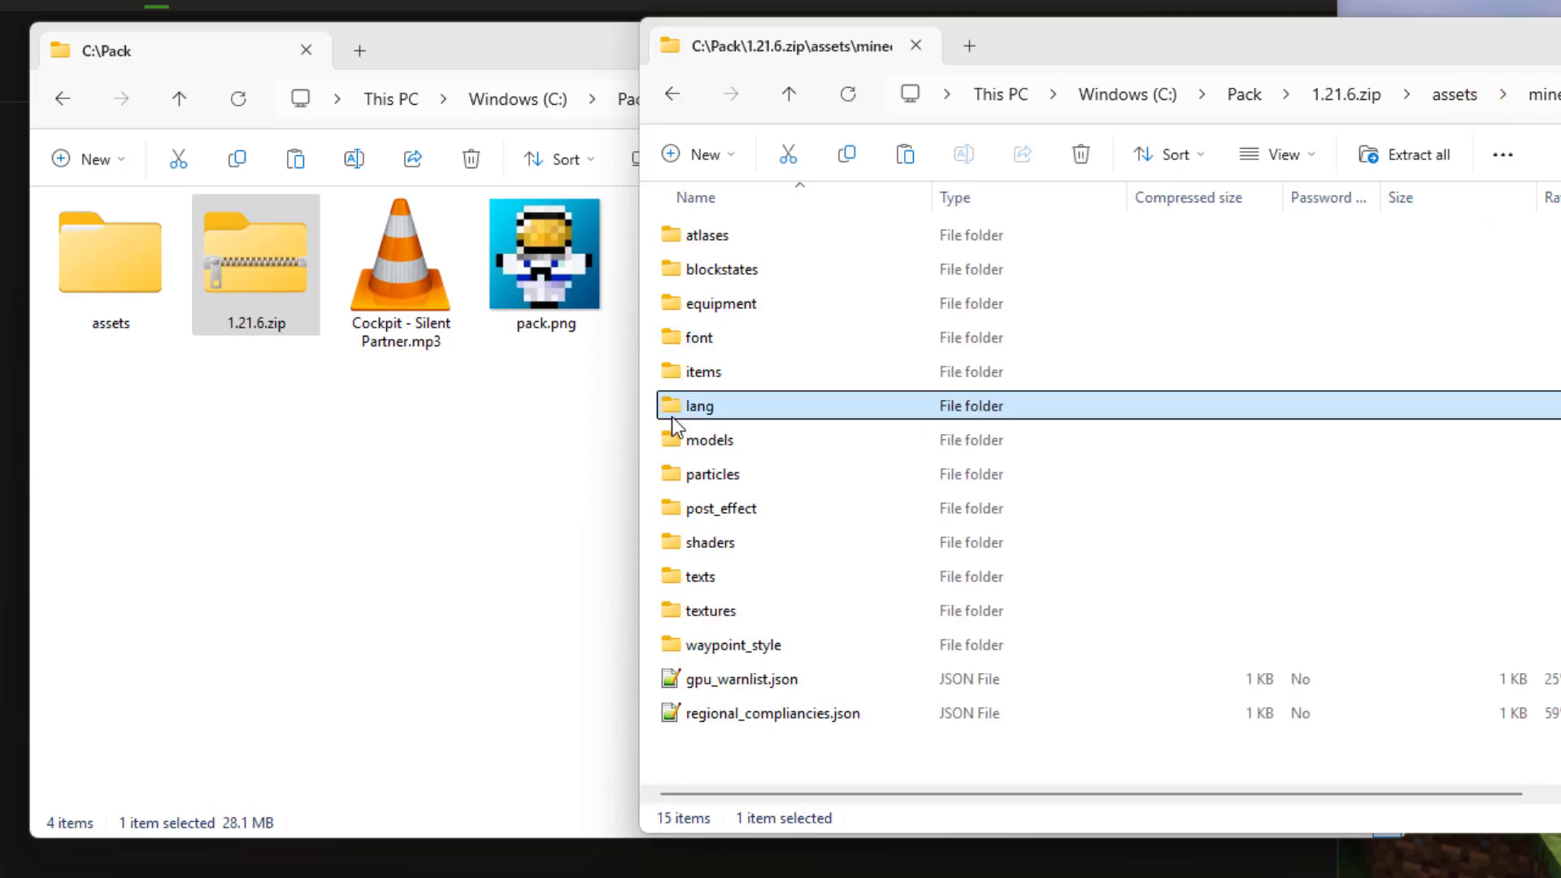
drag(670, 406, 161, 441)
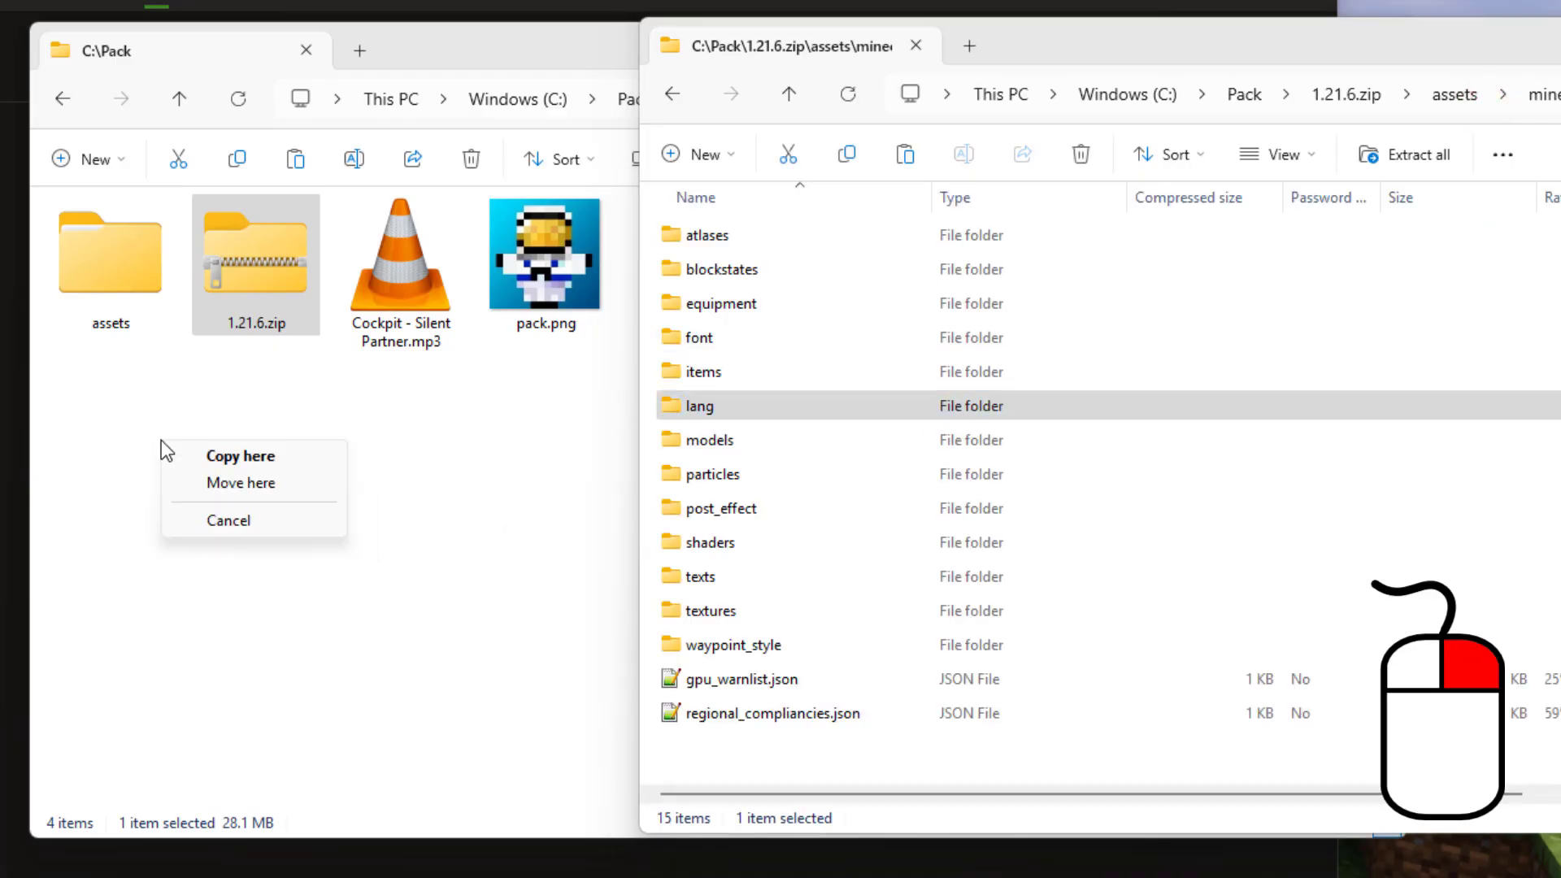
click(228, 456)
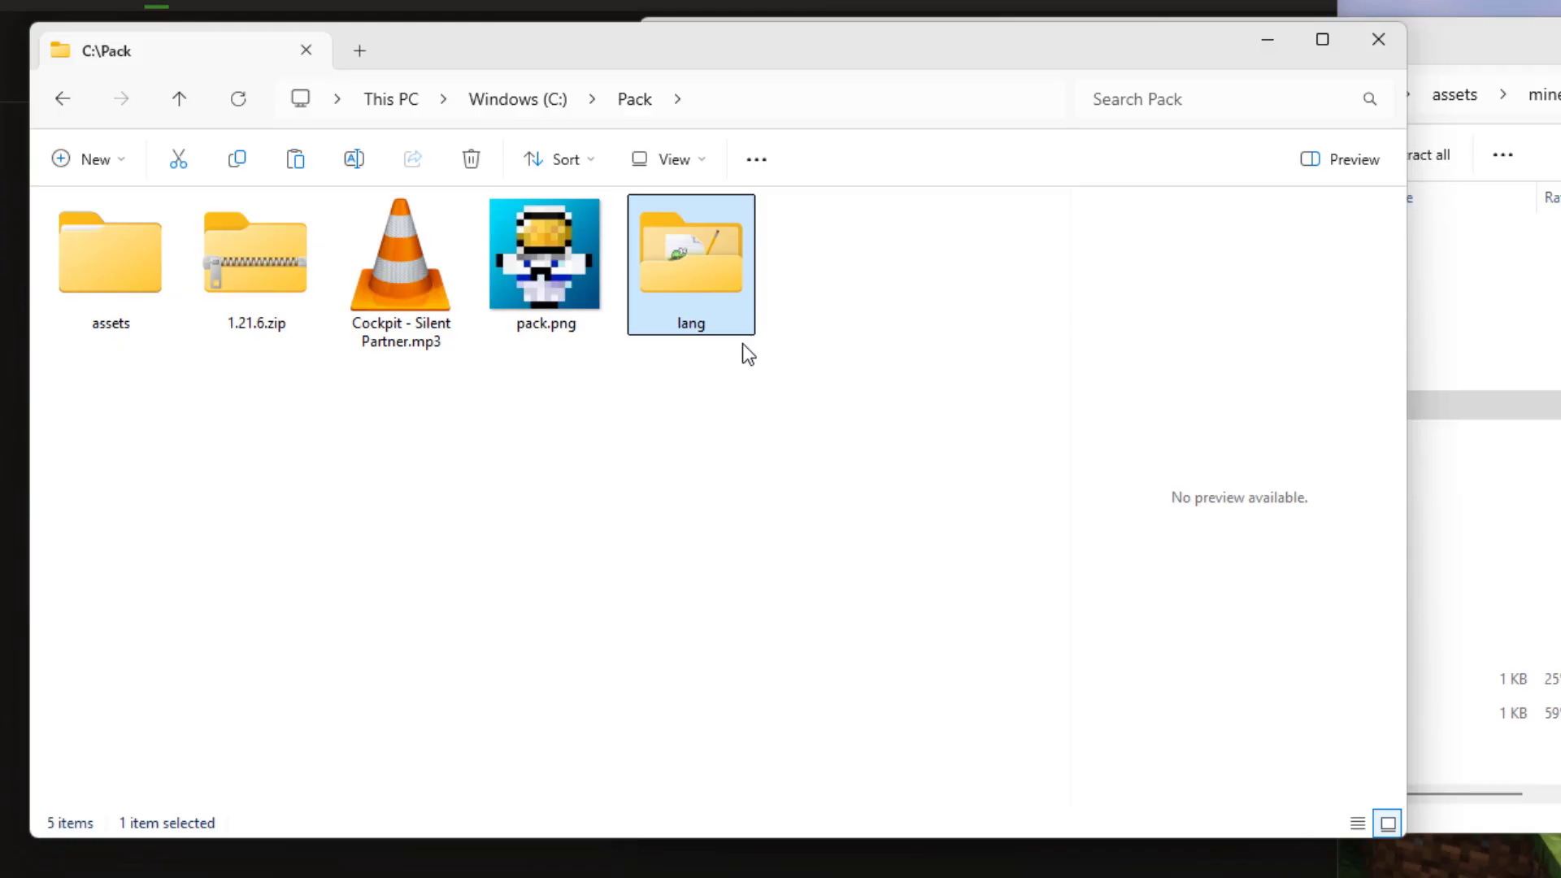
click(1466, 57)
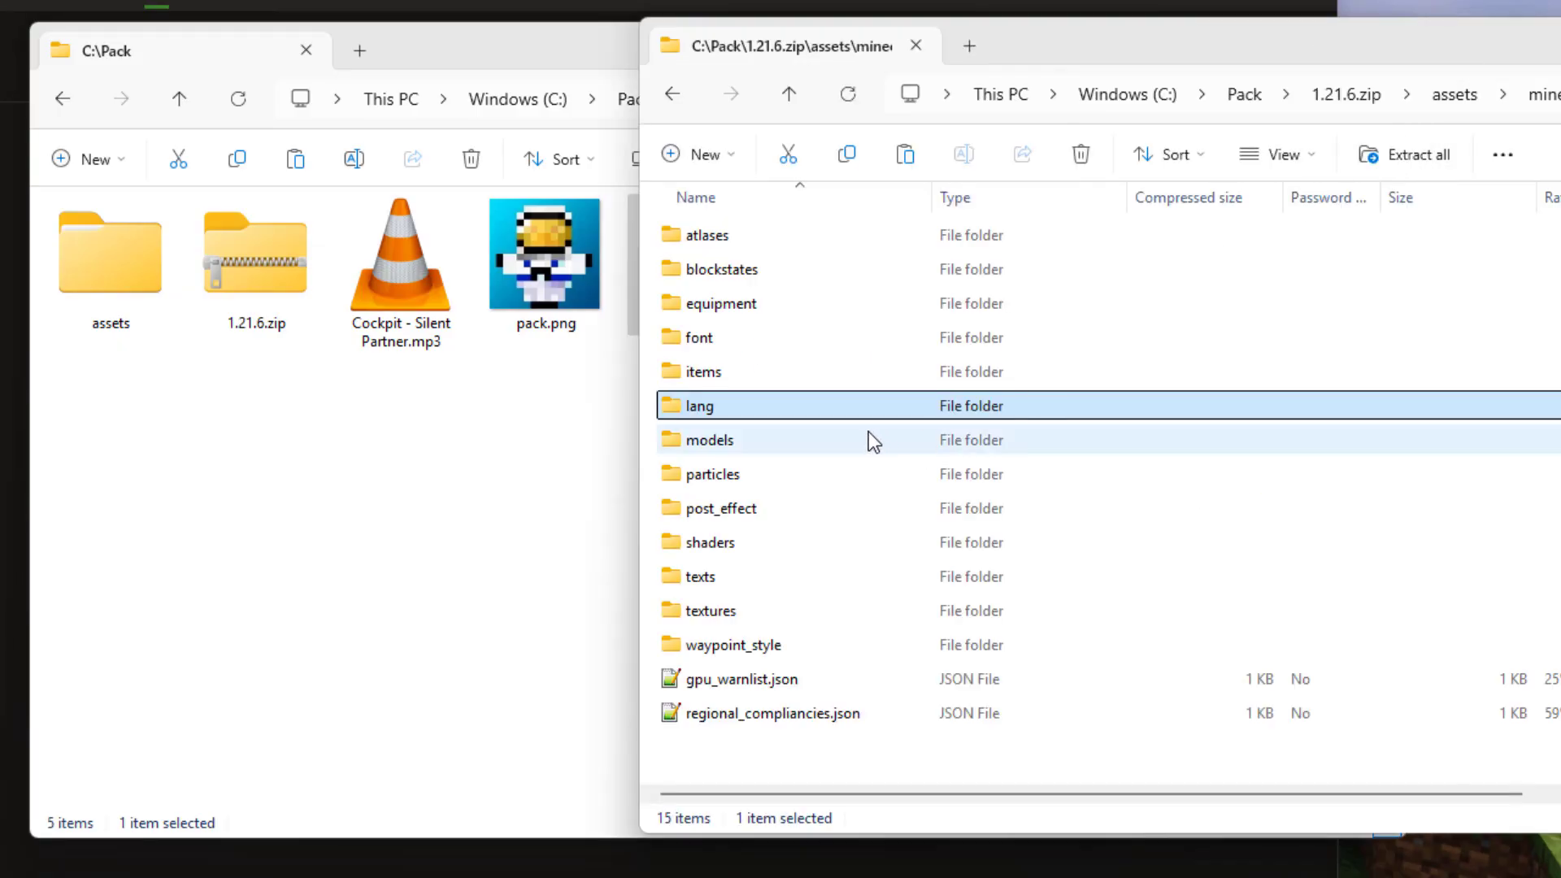
Open the zip's textures\item folder and show its files as a compact list
double_click(675, 608)
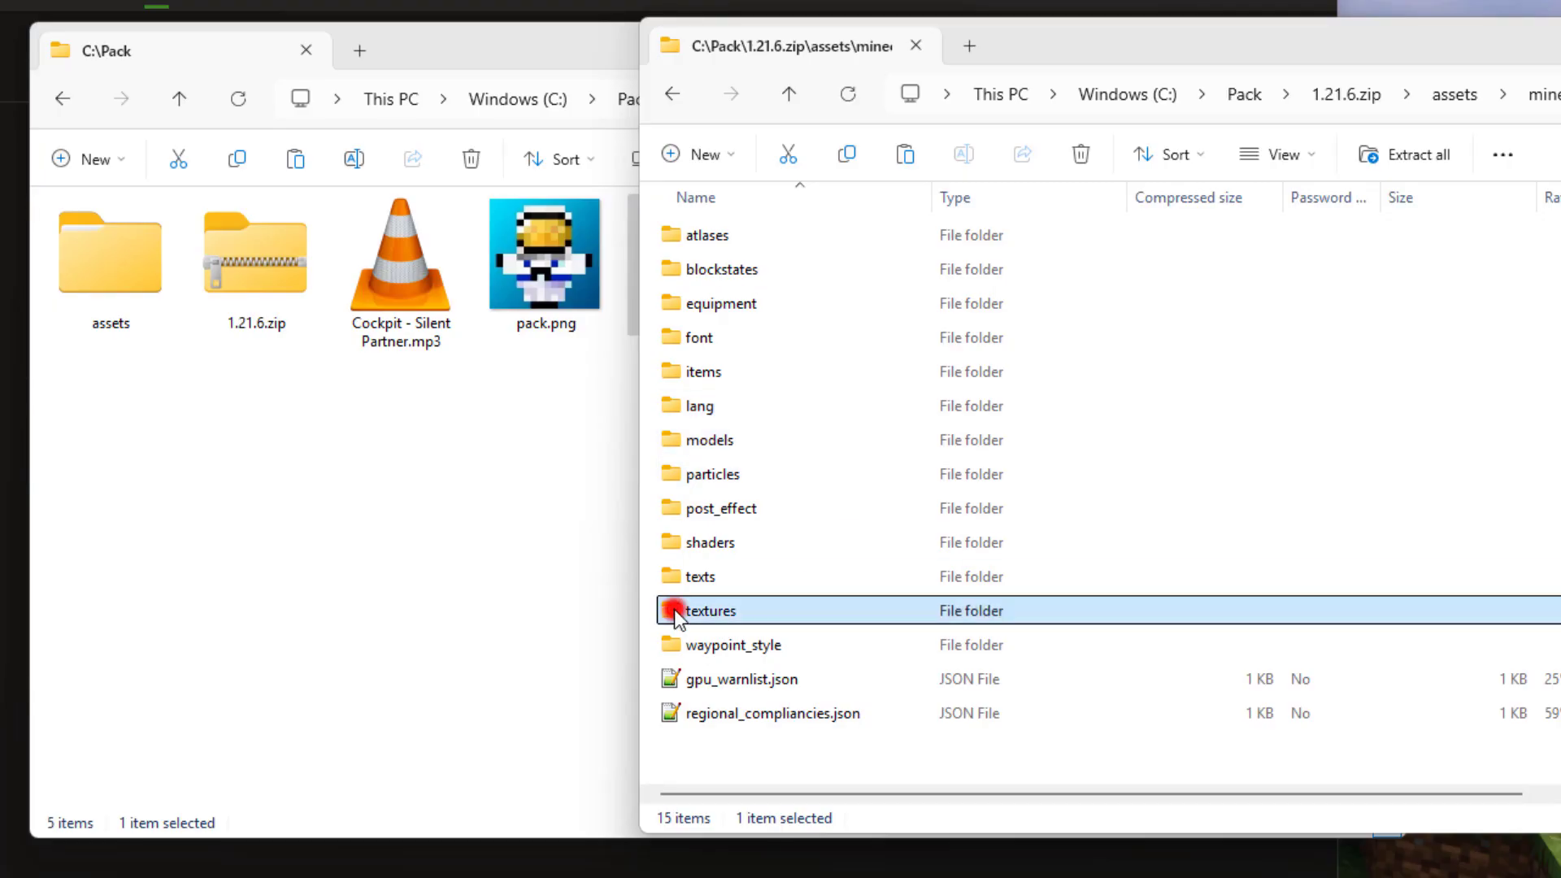
double_click(674, 475)
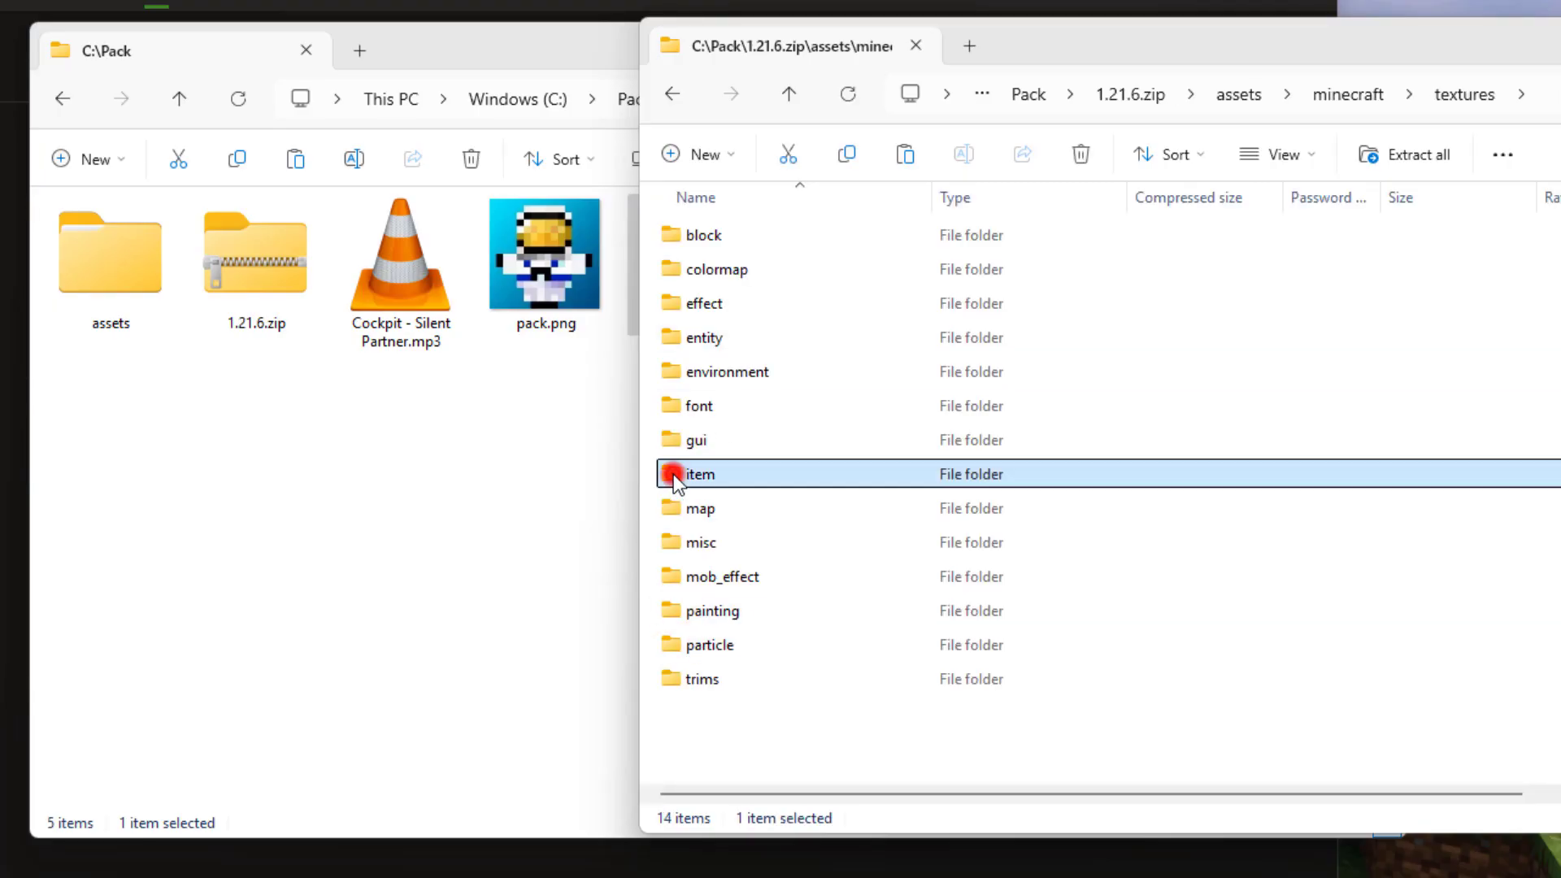
click(1300, 163)
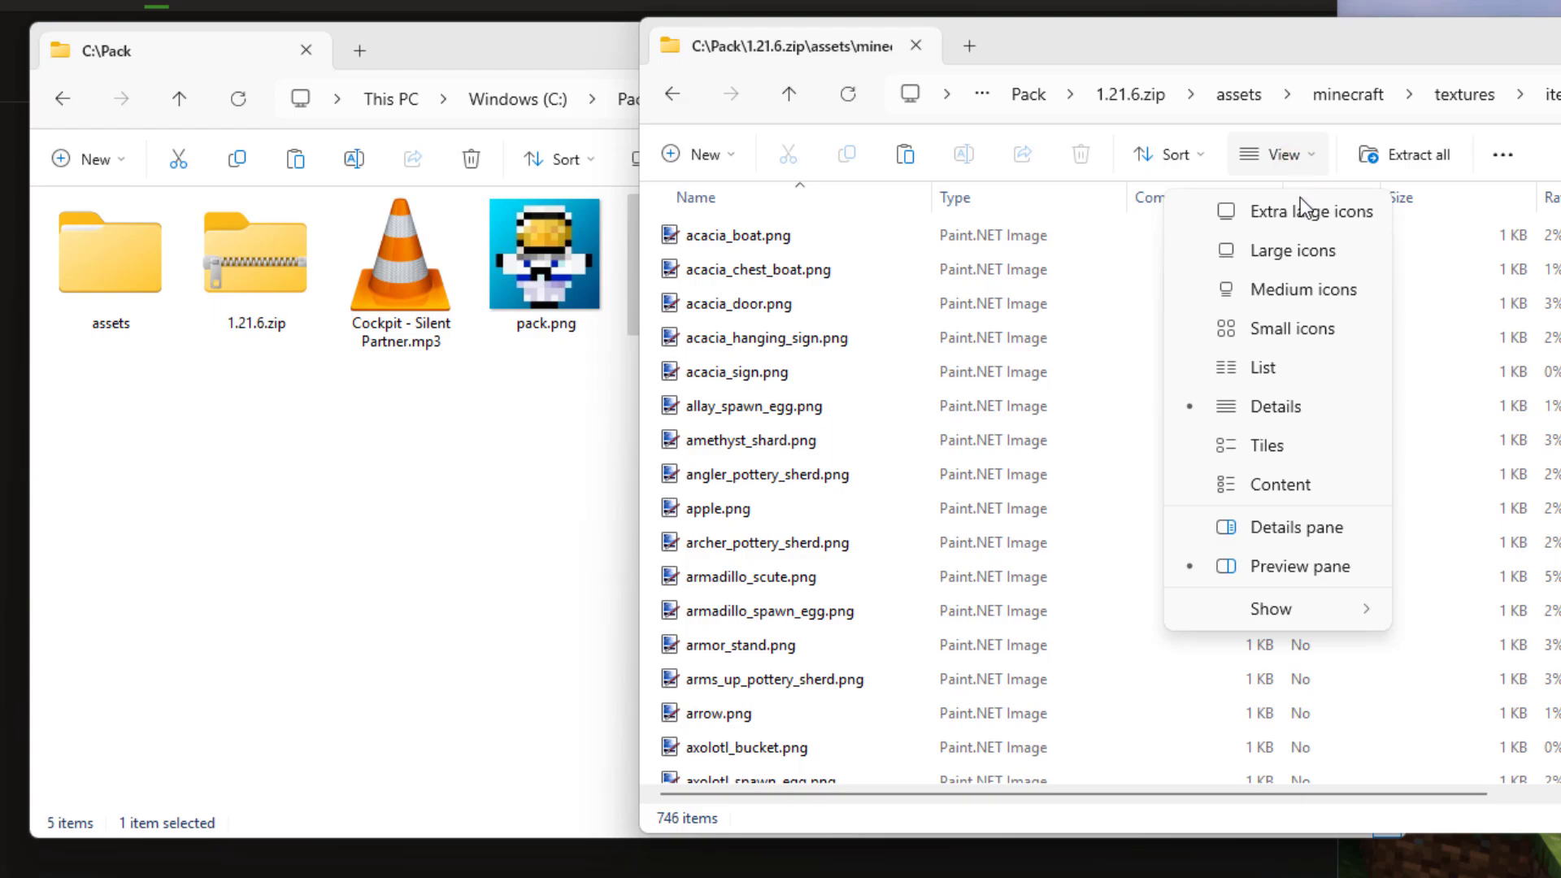
click(1278, 367)
drag(1195, 56, 737, 12)
click(1100, 747)
click(1099, 748)
click(1099, 748)
drag(1099, 748, 1099, 748)
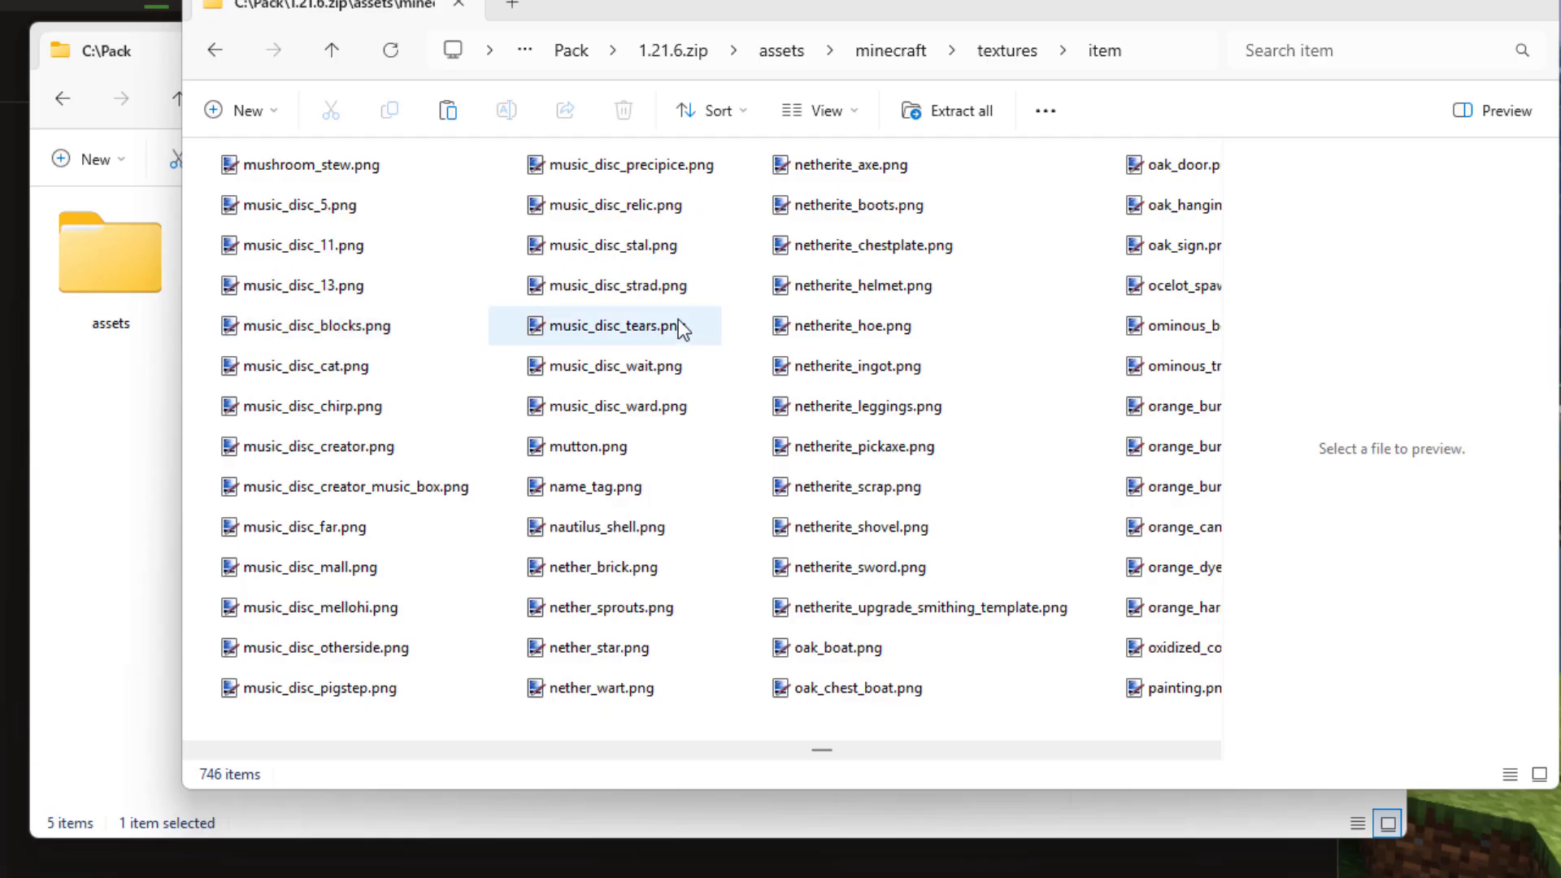
drag(700, 8, 1057, 38)
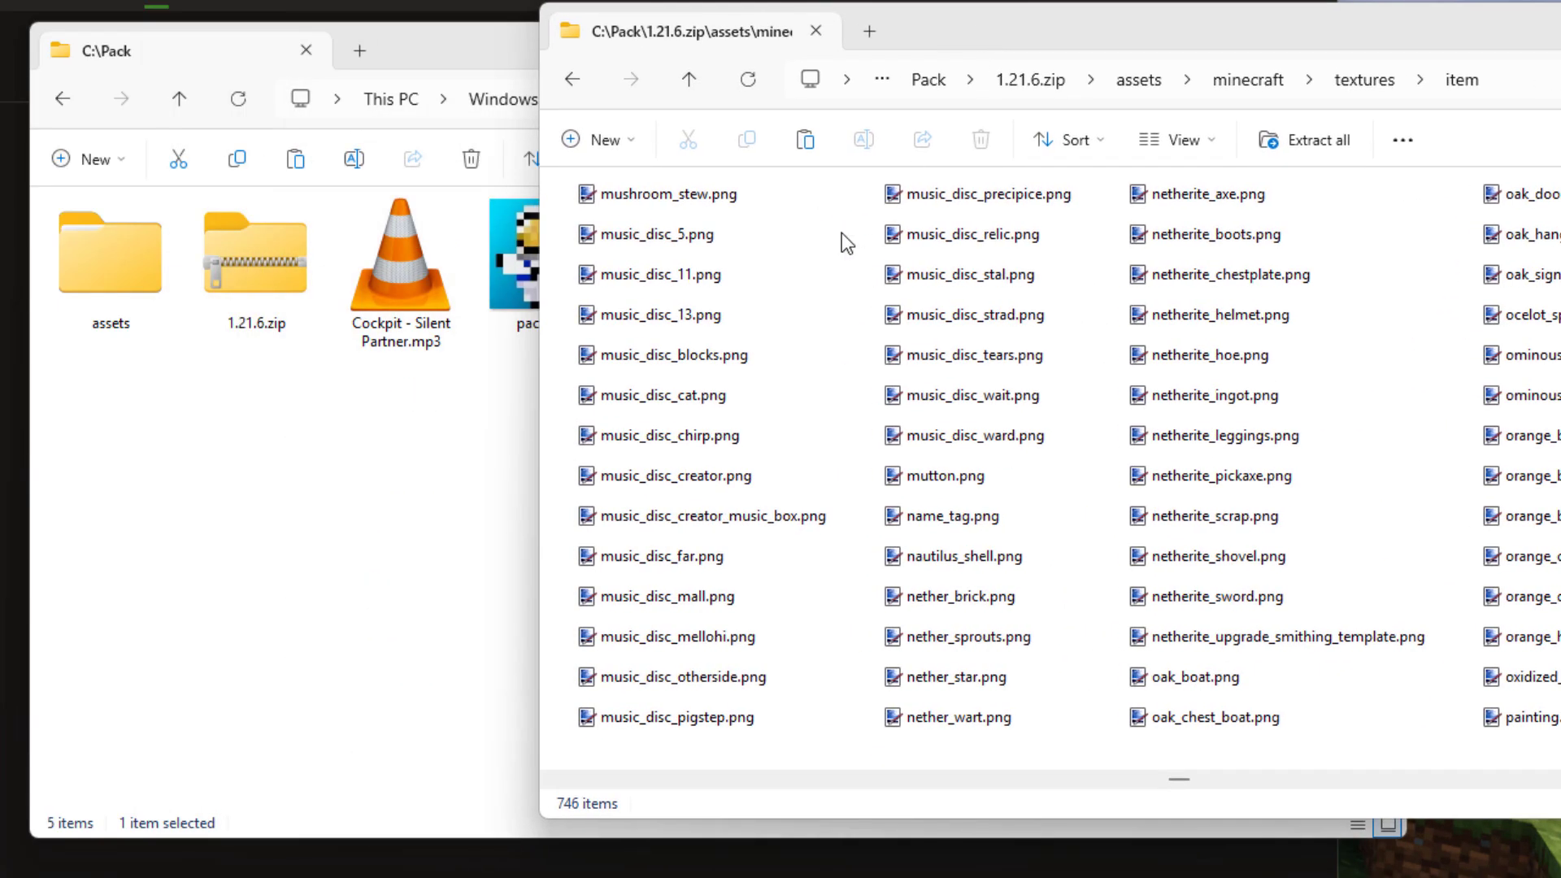
Copy music_disc_blocks.png and music_disc_tears.png from textures\item into C:\Pack
click(647, 358)
drag(647, 358, 265, 463)
click(315, 478)
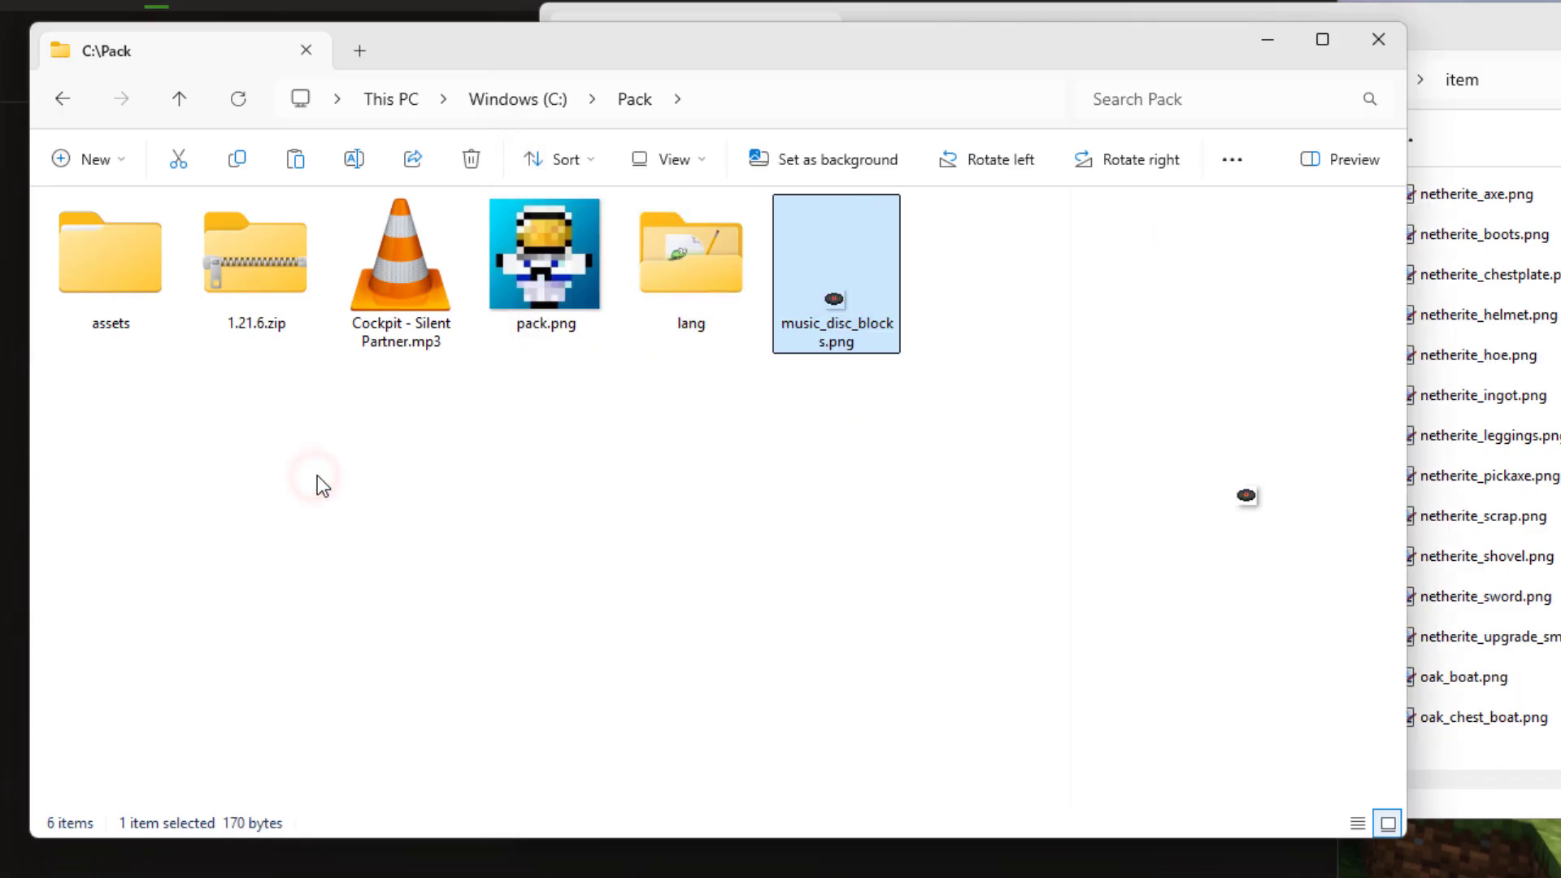
click(1473, 66)
click(1172, 358)
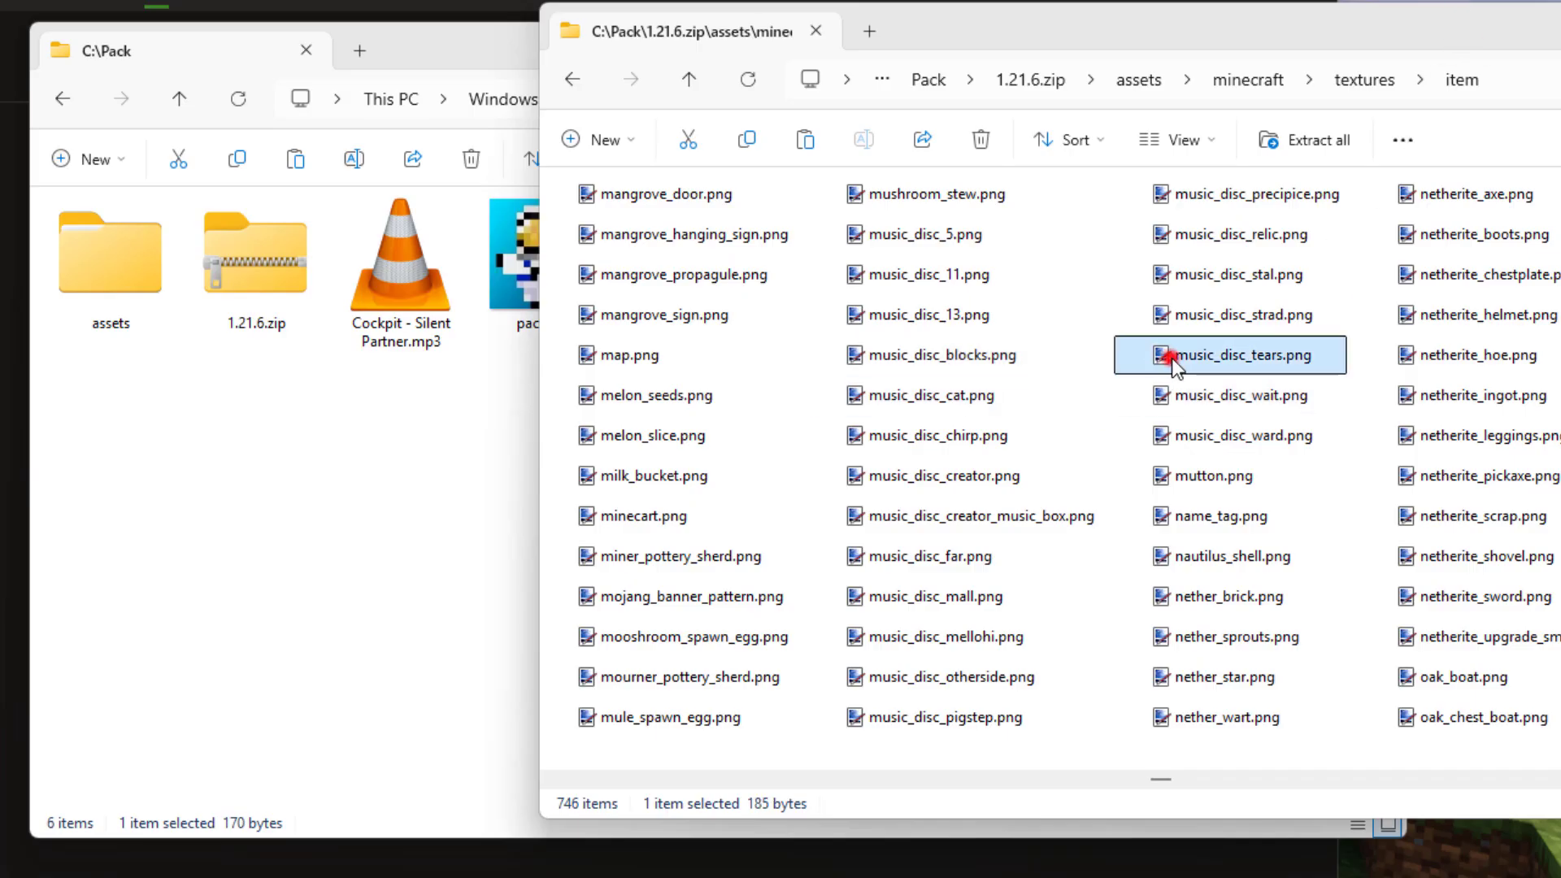
drag(1172, 357, 374, 480)
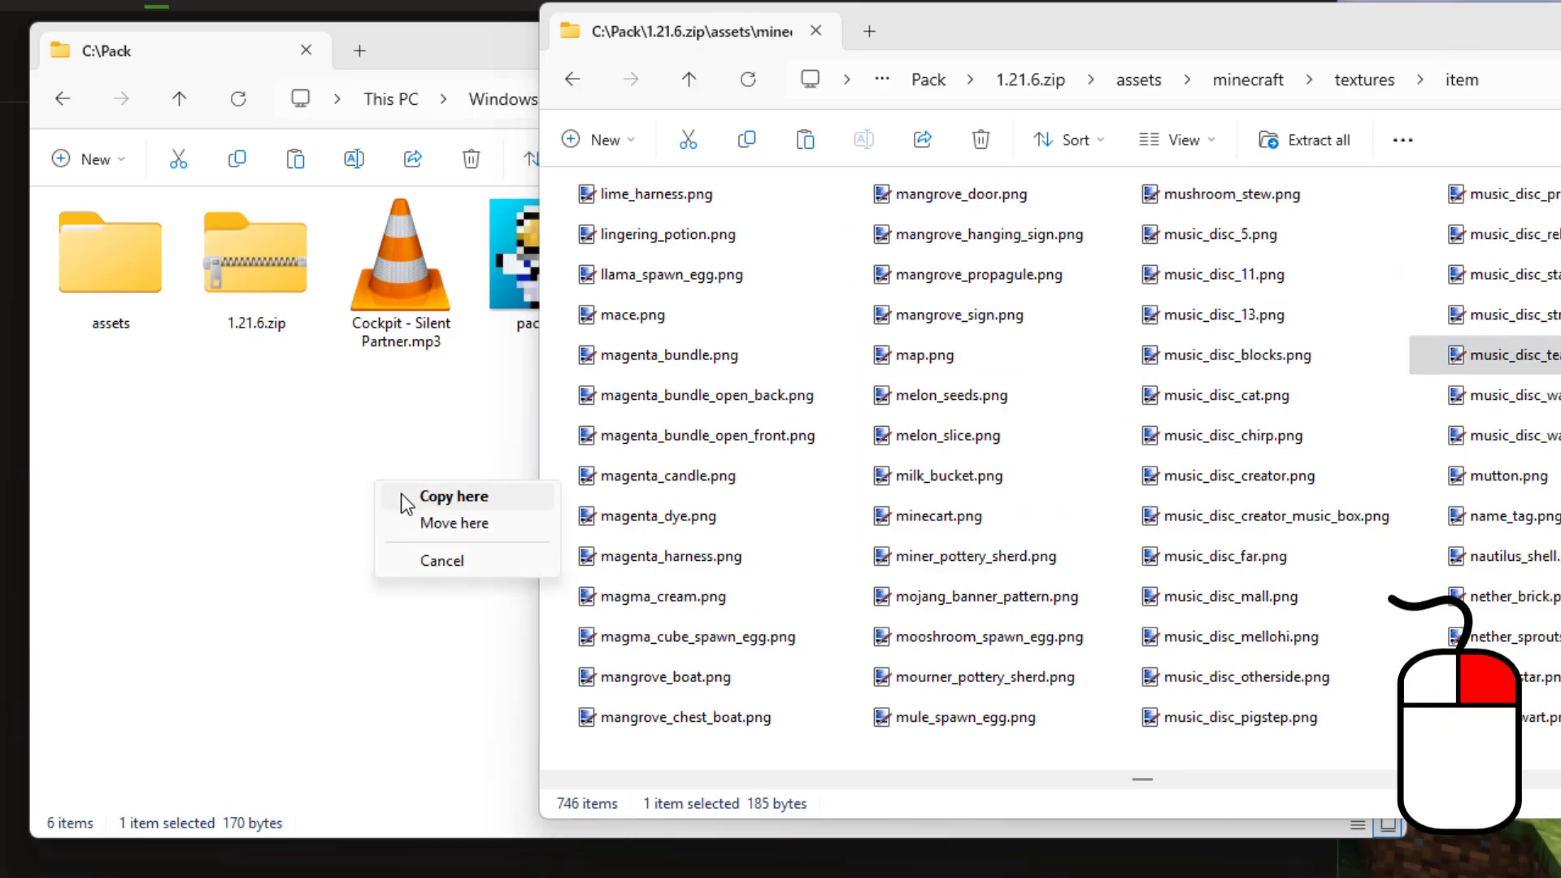
click(439, 496)
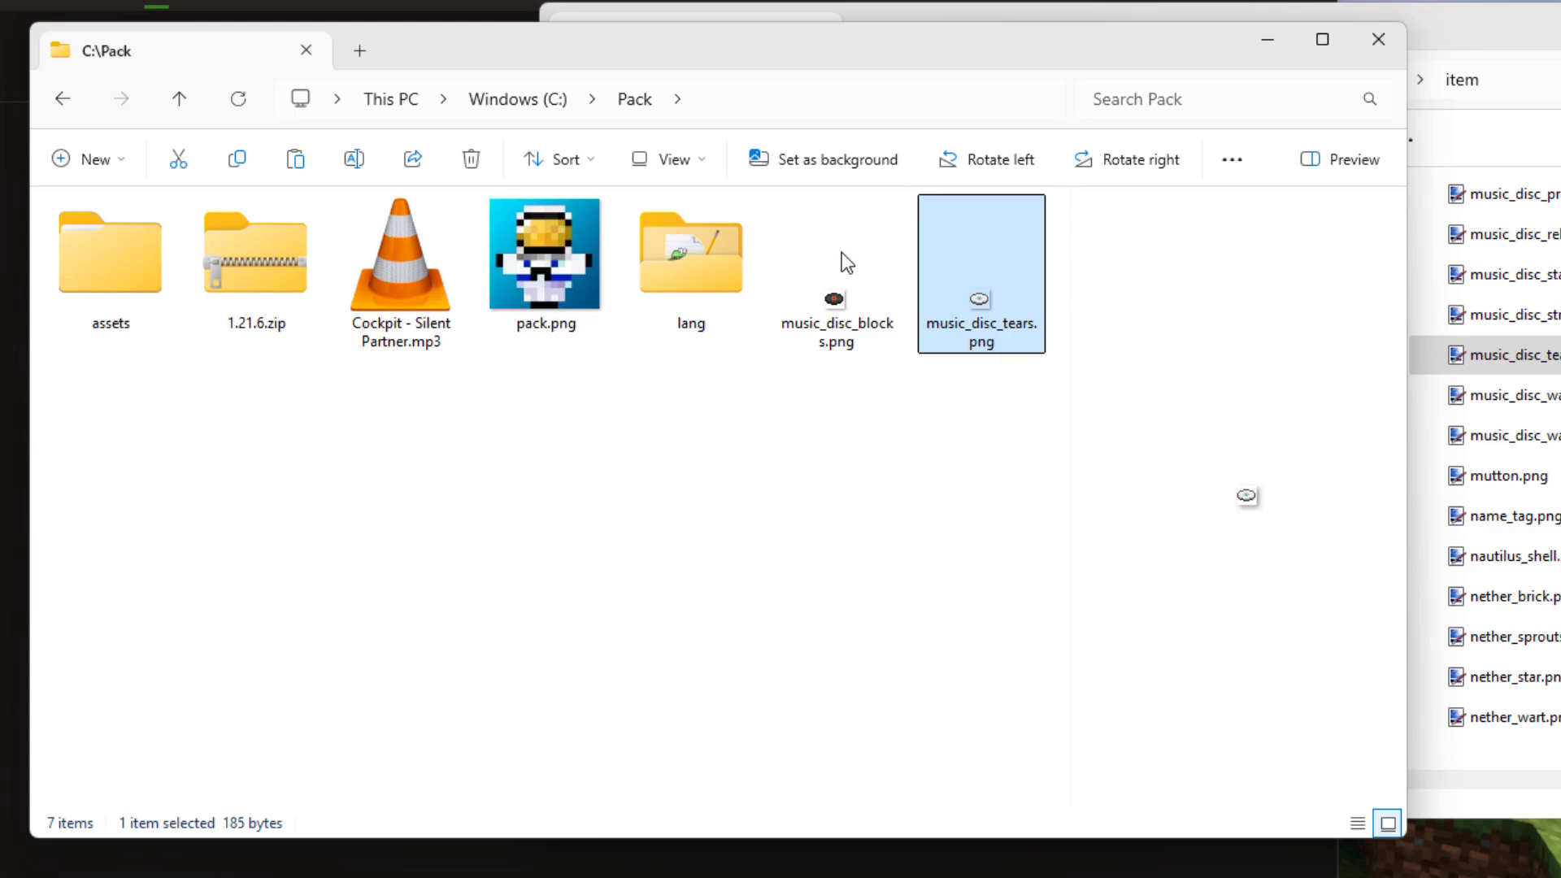
drag(1490, 22, 1024, 12)
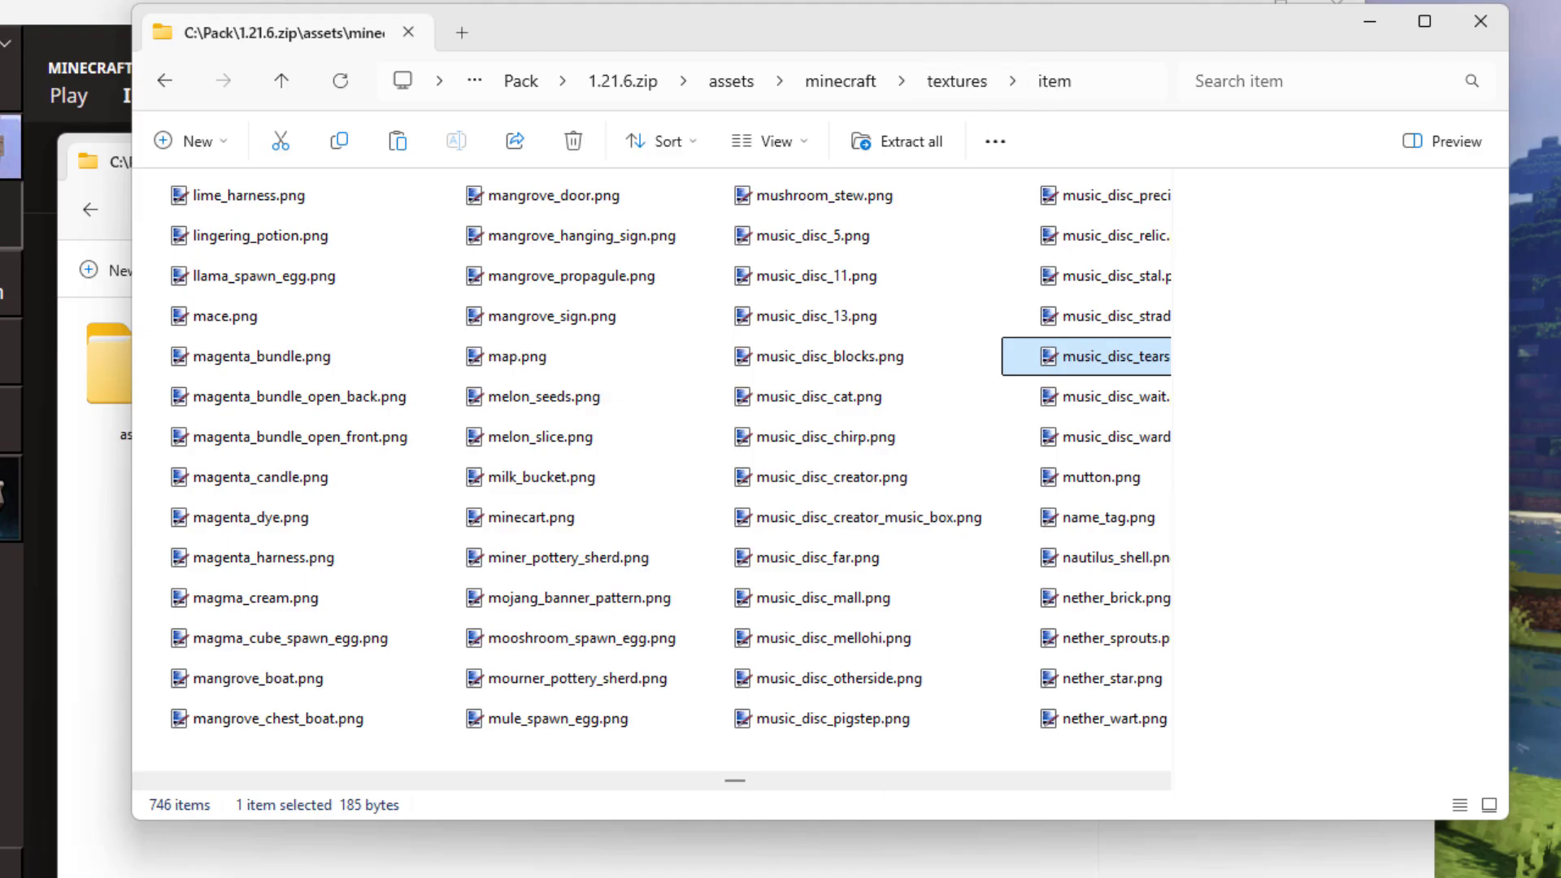
Create a textures folder with an item subfolder inside C:\Pack\assets\minecraft
click(837, 866)
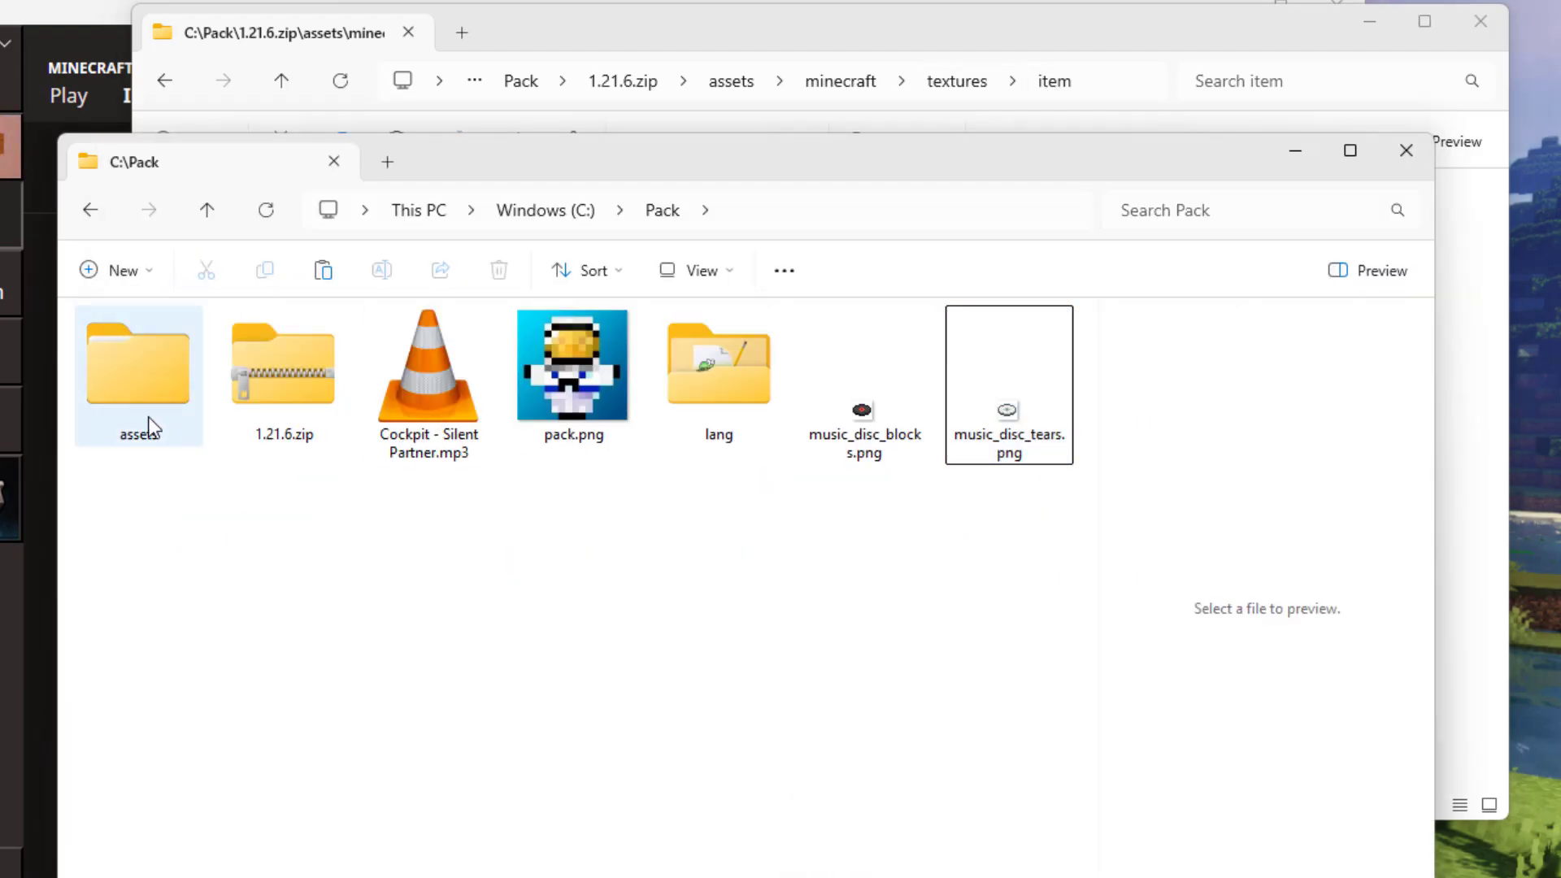
double_click(135, 398)
double_click(135, 382)
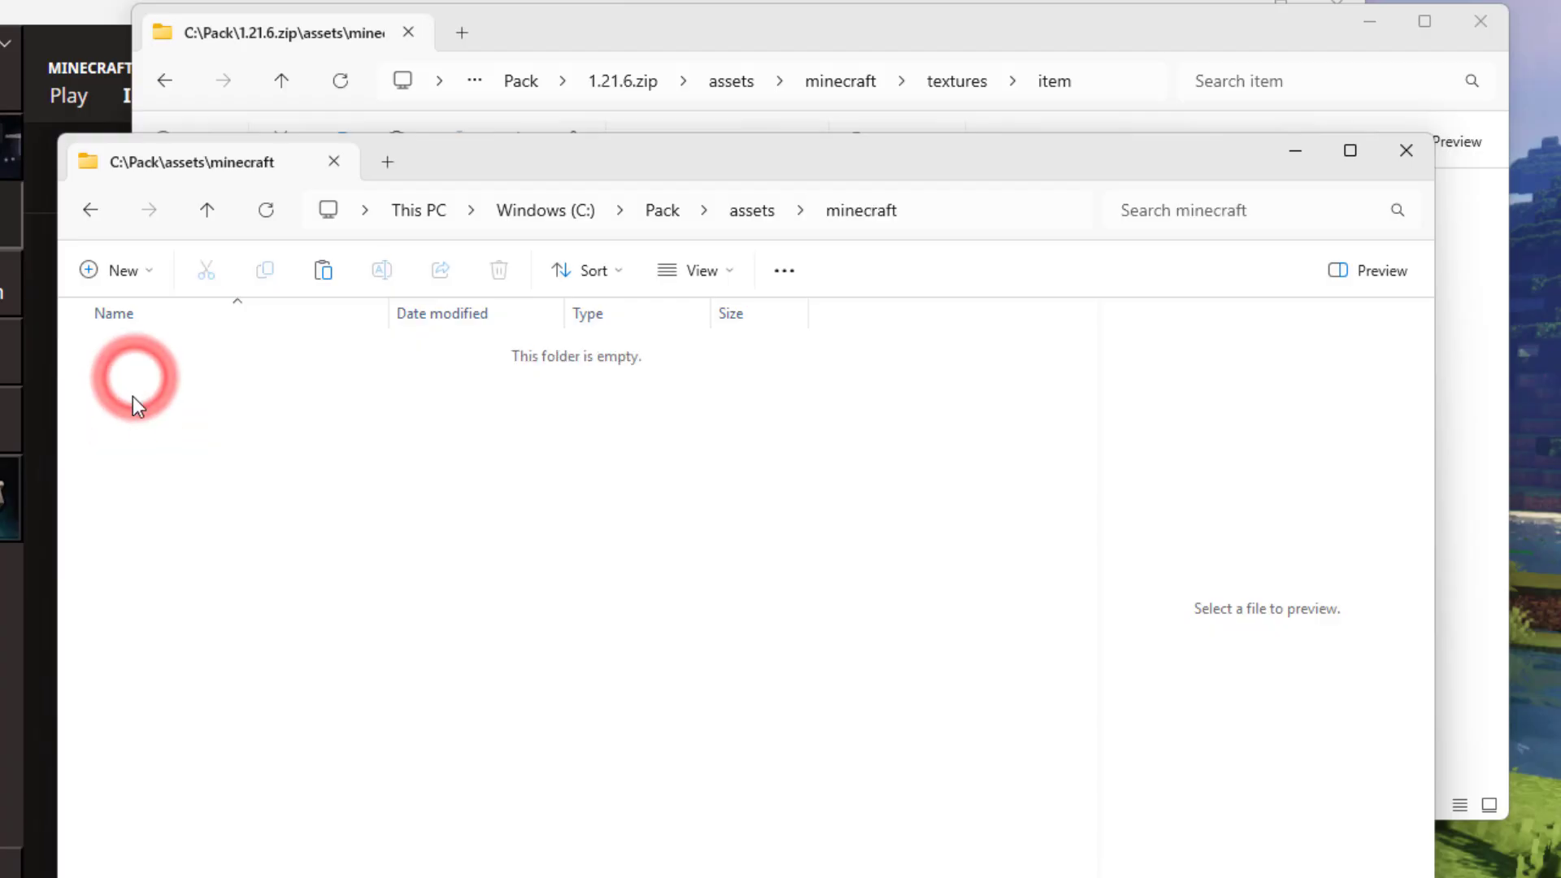
click(146, 268)
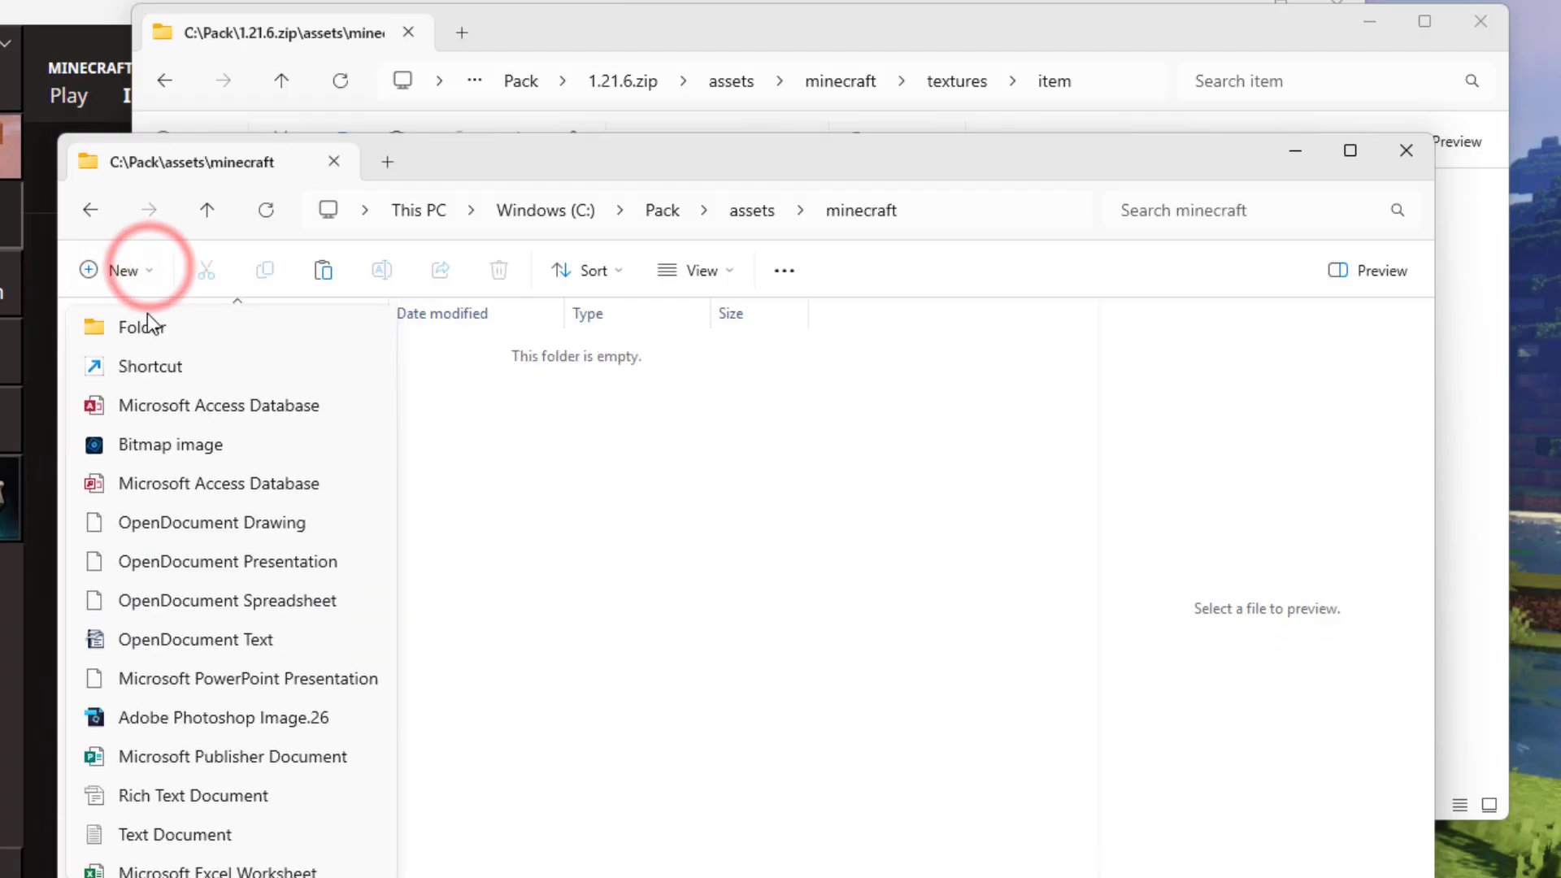
click(148, 320)
text(tex)
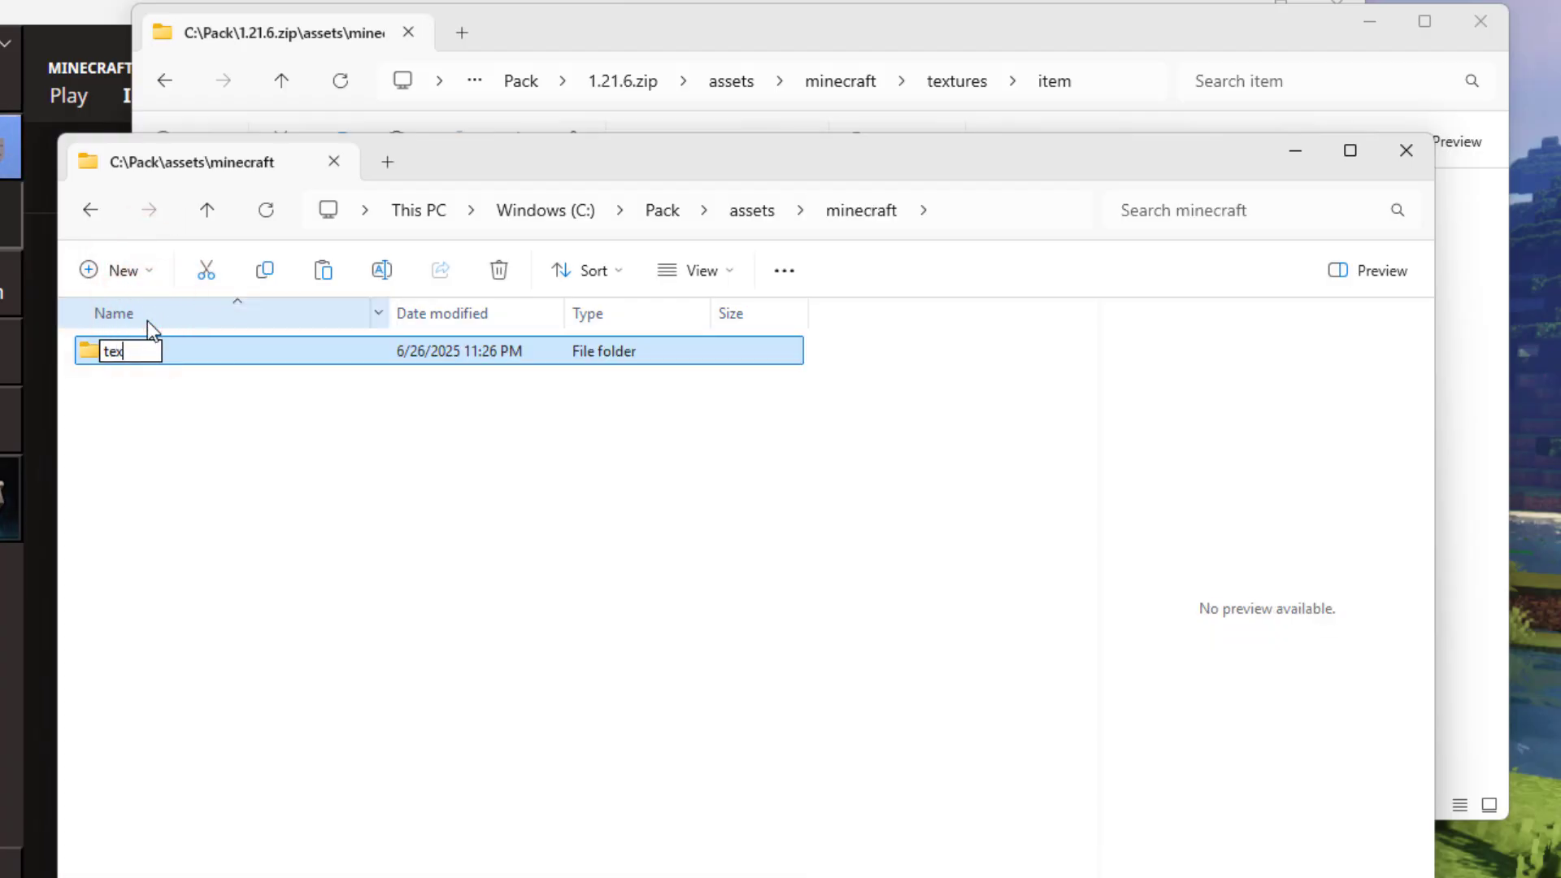
text(tures)
click(160, 393)
double_click(99, 348)
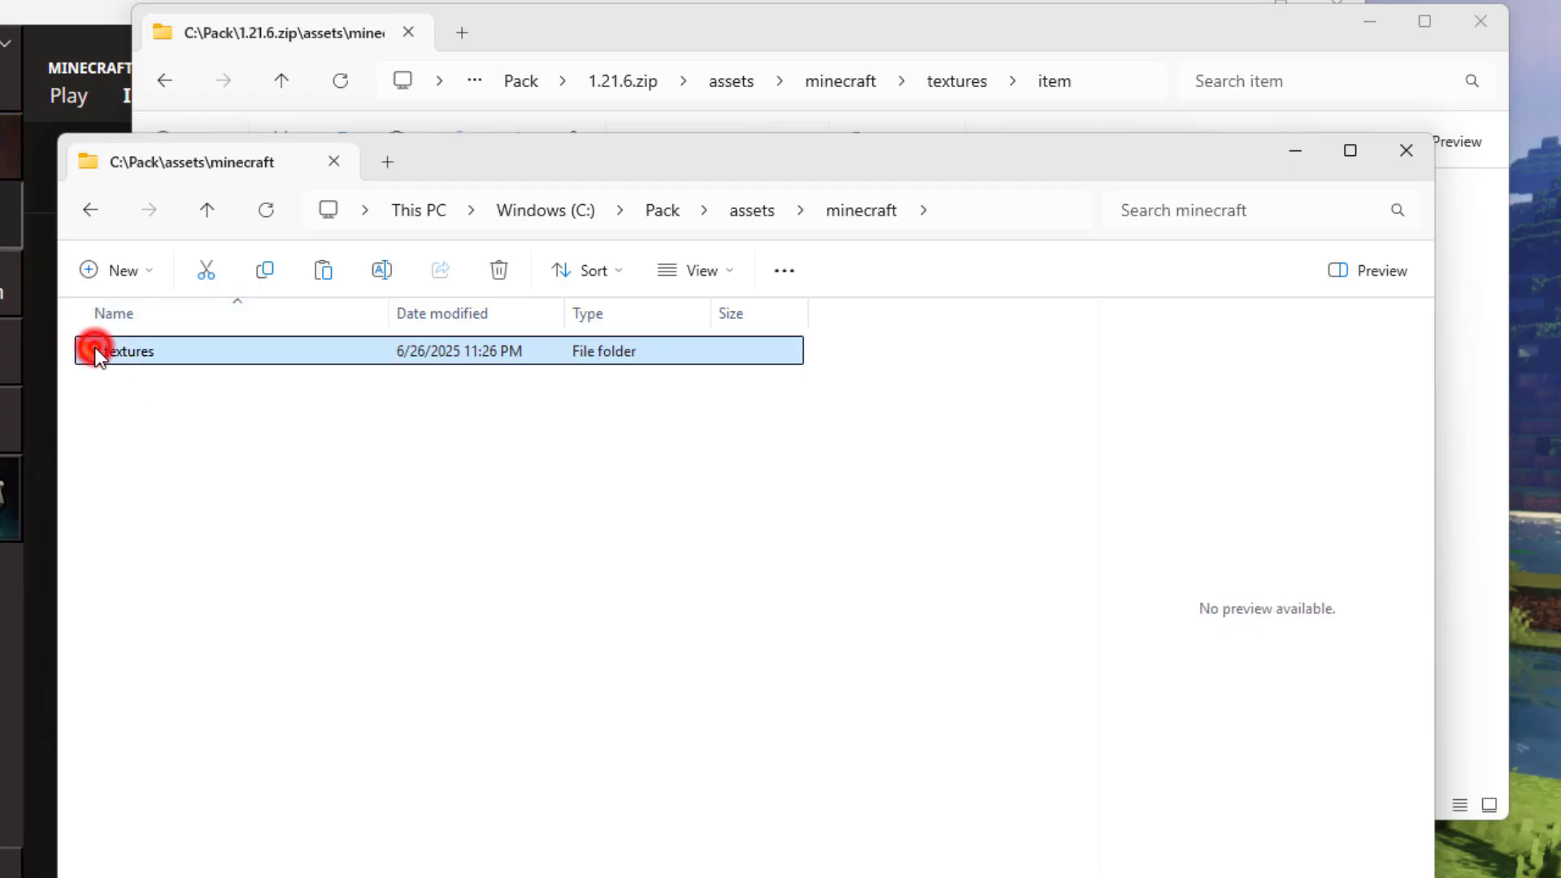
click(147, 269)
click(157, 324)
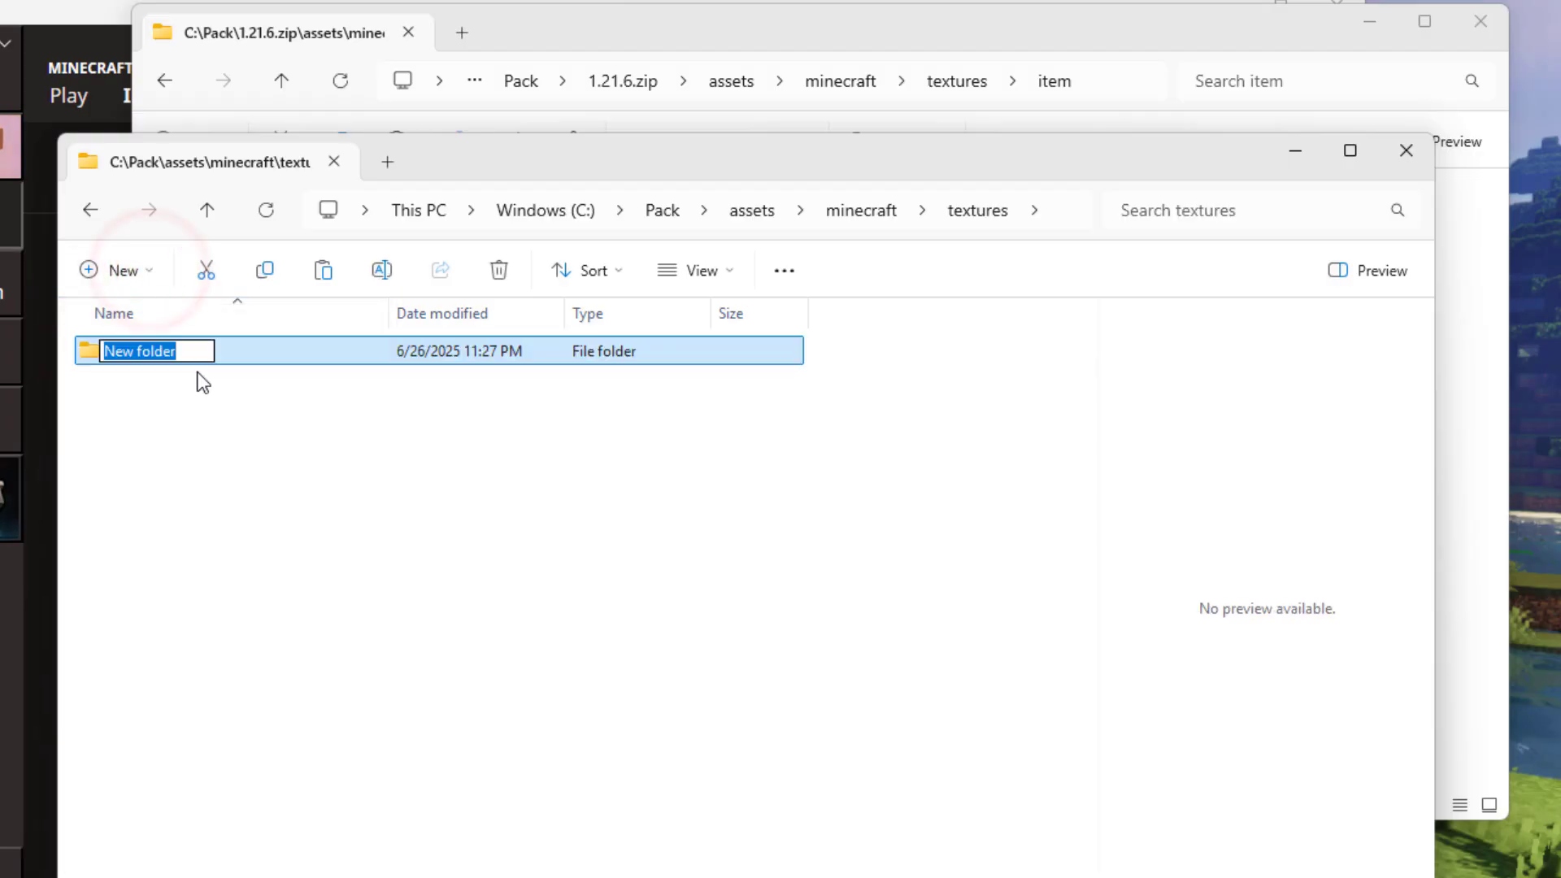
text(item)
key(Return)
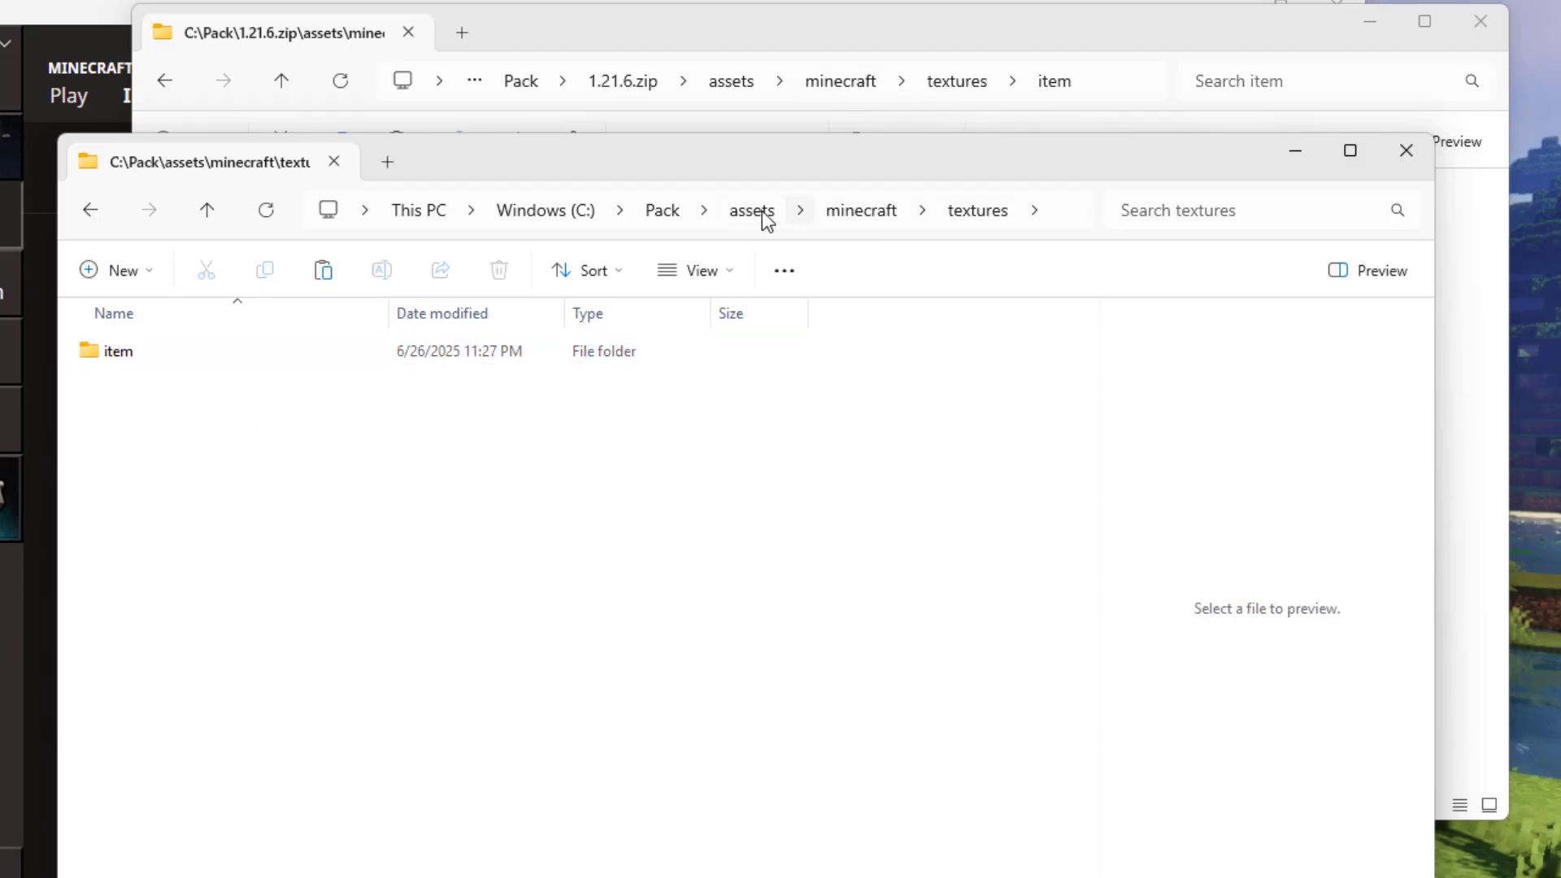
Move the lang folder from C:\Pack into assets\minecraft
click(662, 210)
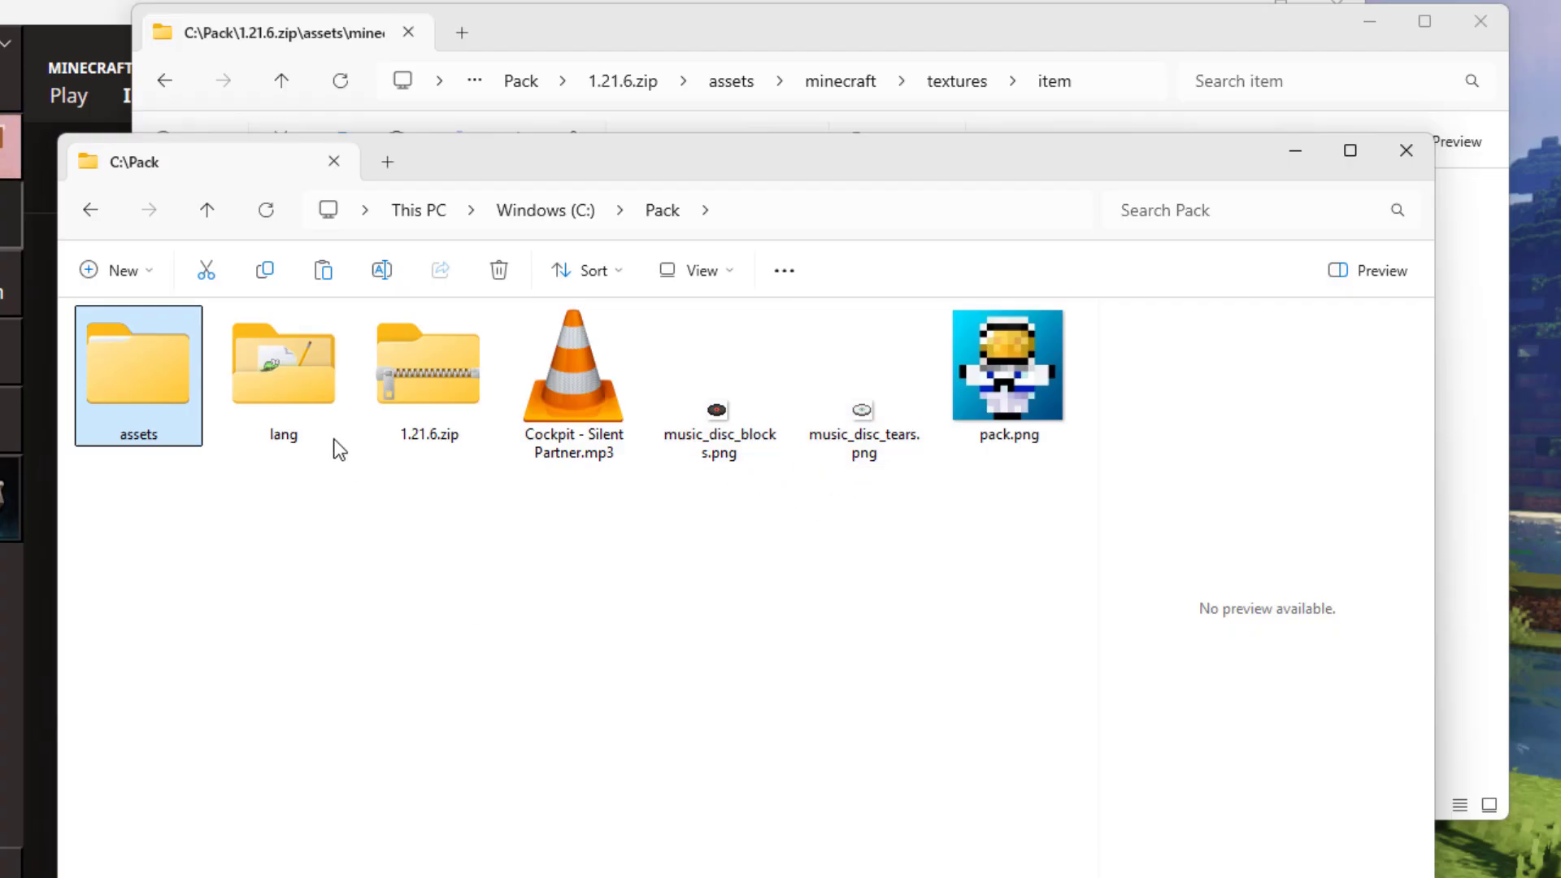
click(294, 374)
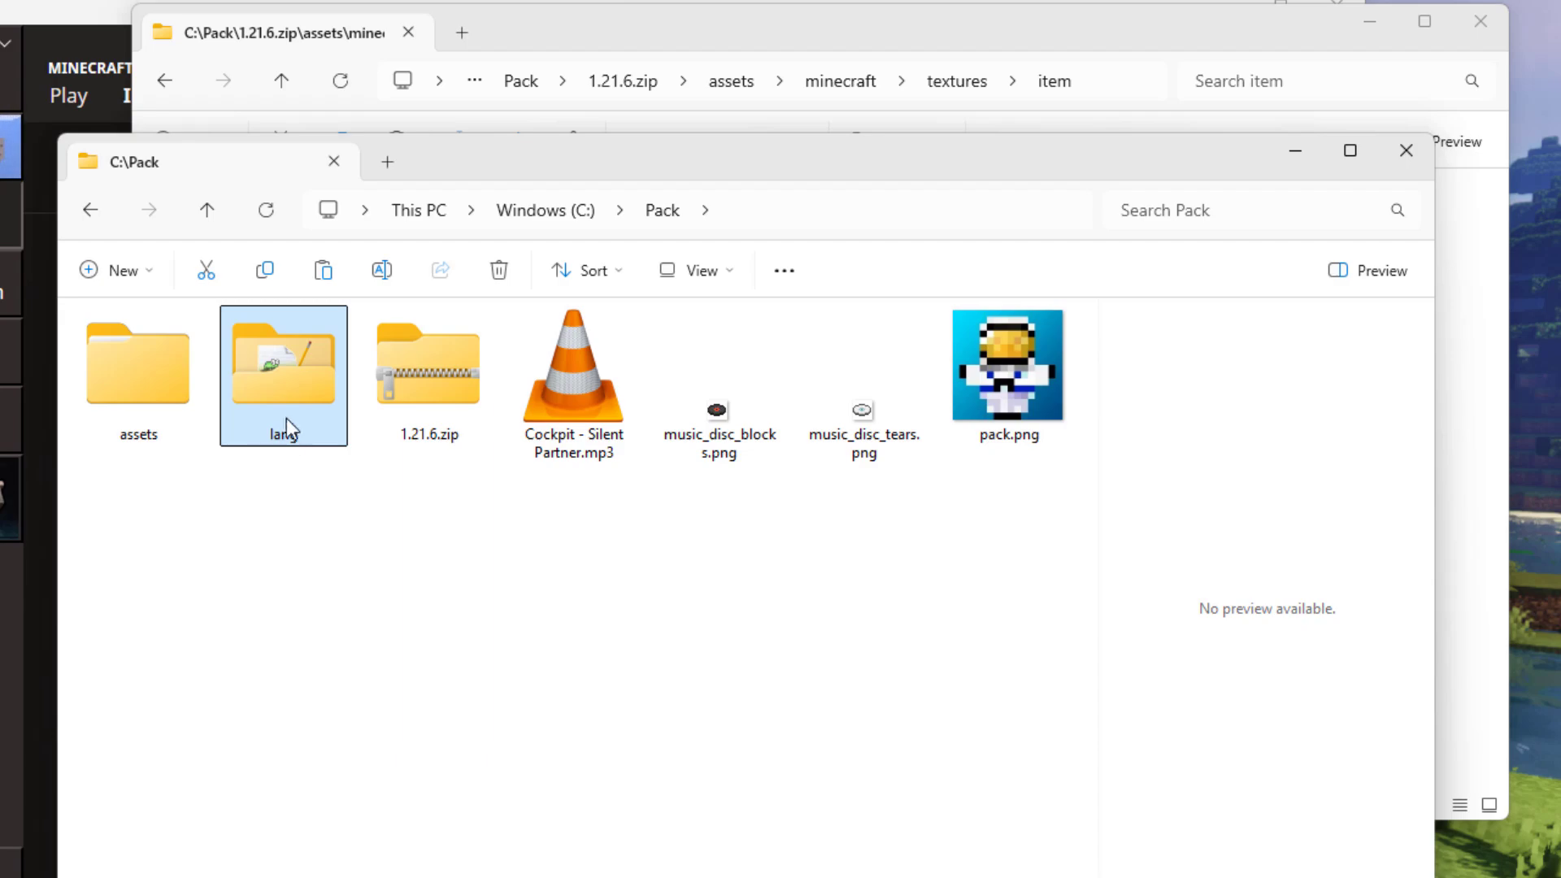
mouse_move(281, 381)
mouse_down()
mouse_move(164, 387)
mouse_move(261, 384)
mouse_move(255, 369)
mouse_up()
double_click(148, 389)
click(150, 431)
double_click(256, 369)
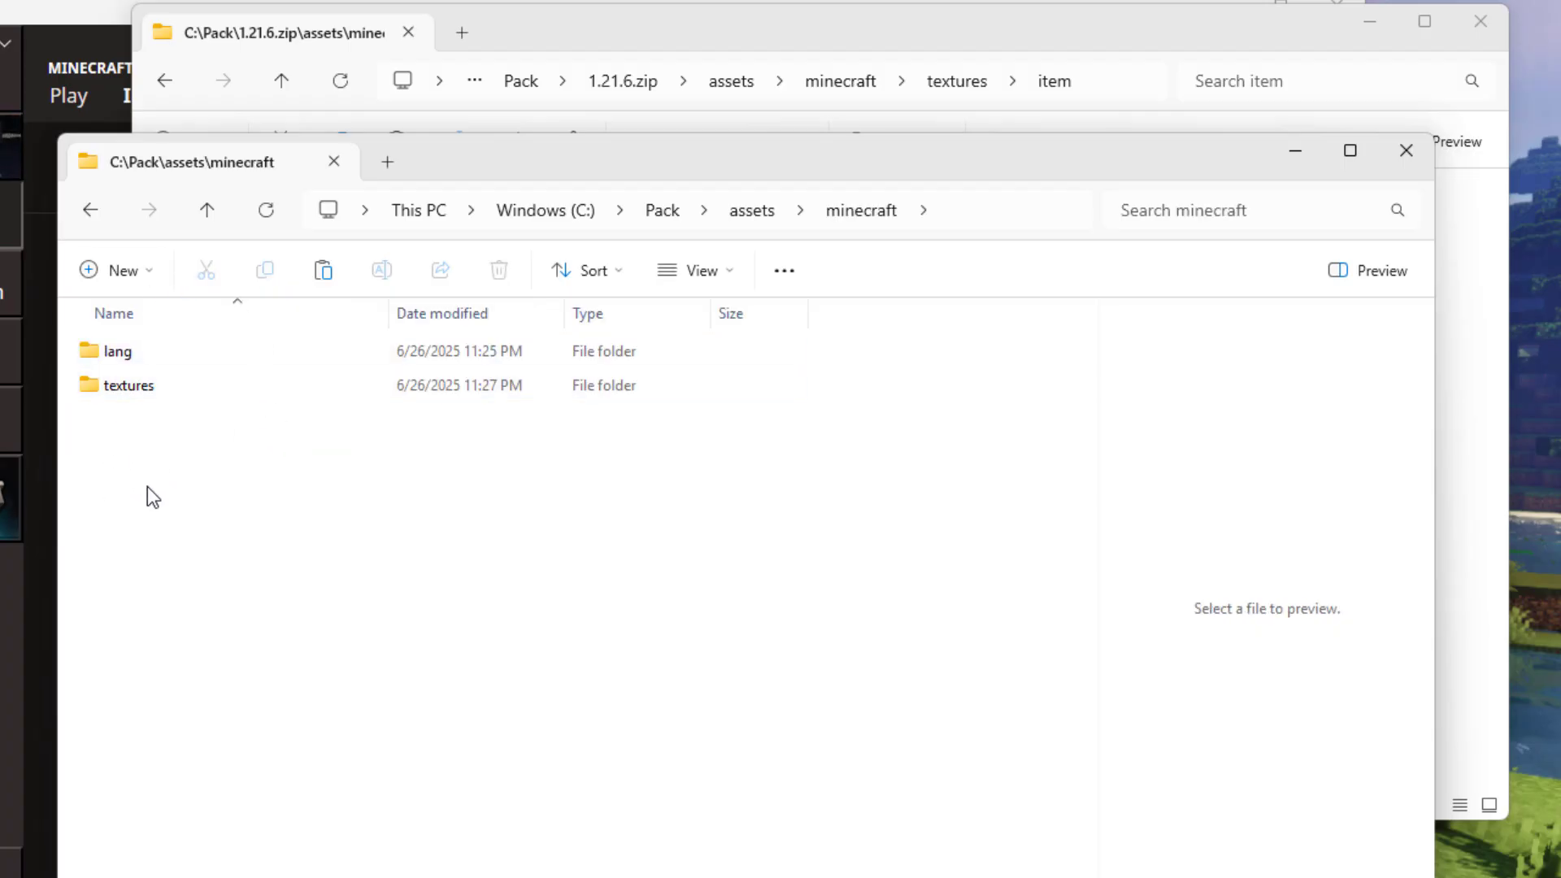
Create a sounds folder with a records subfolder beside lang and textures
click(141, 266)
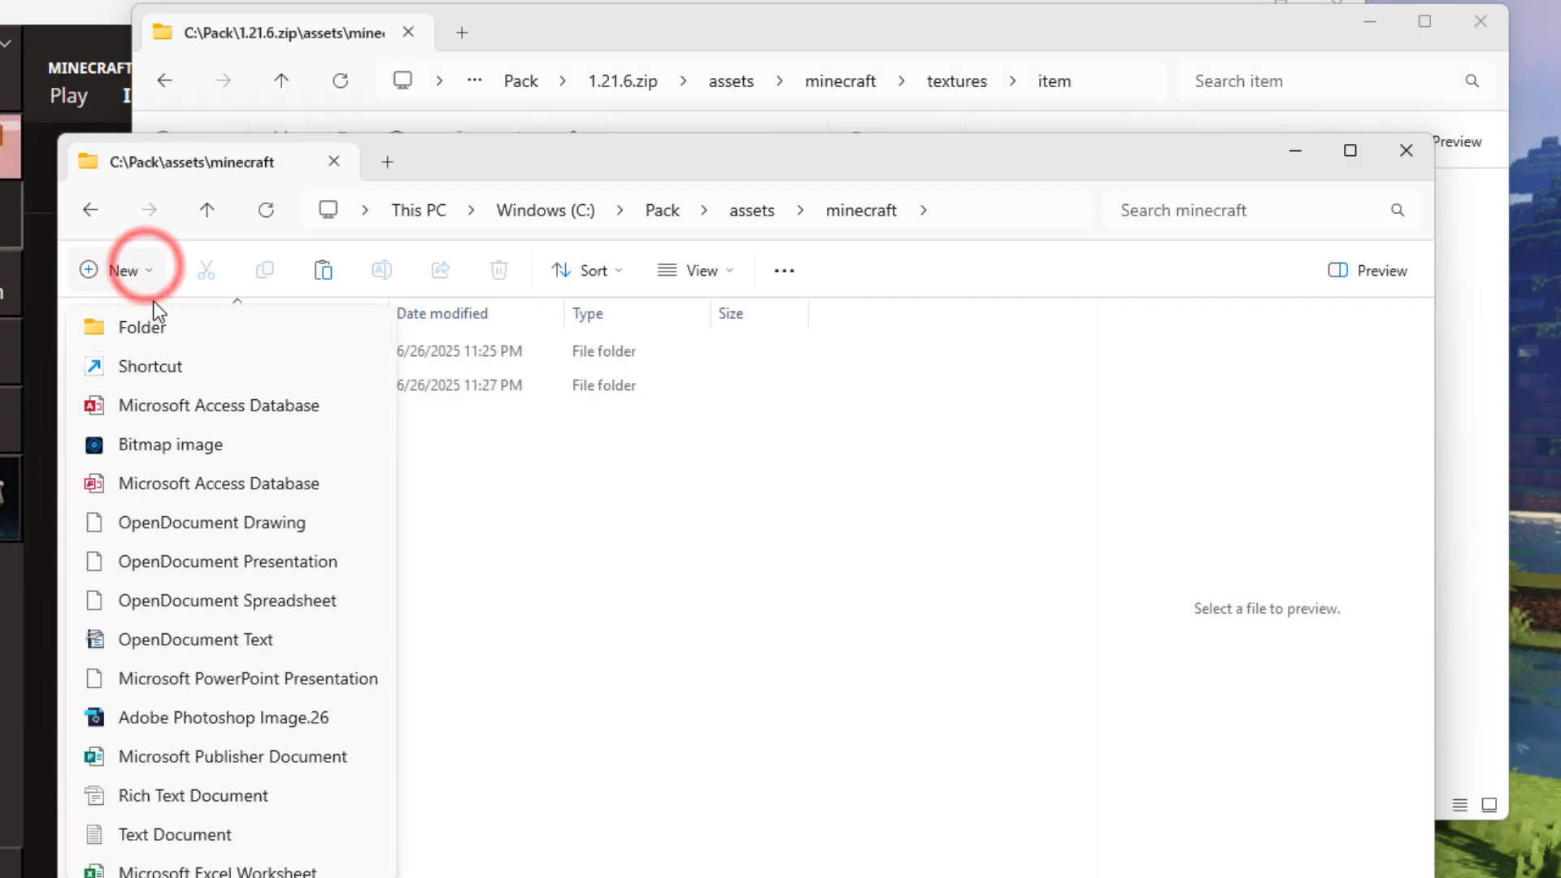
click(163, 326)
text(soun)
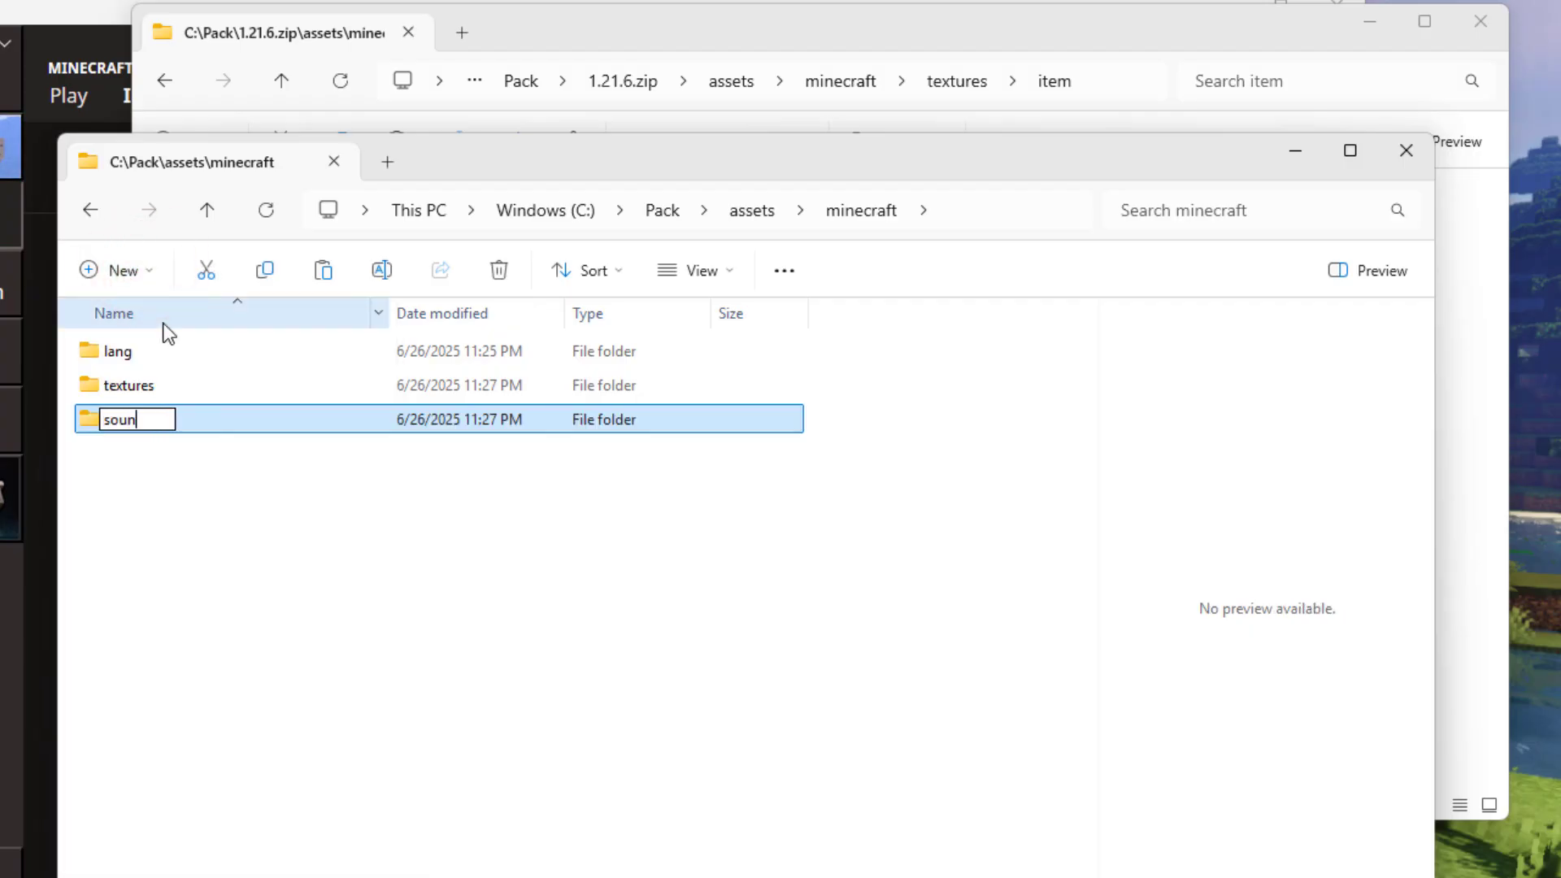
text(ds)
click(190, 424)
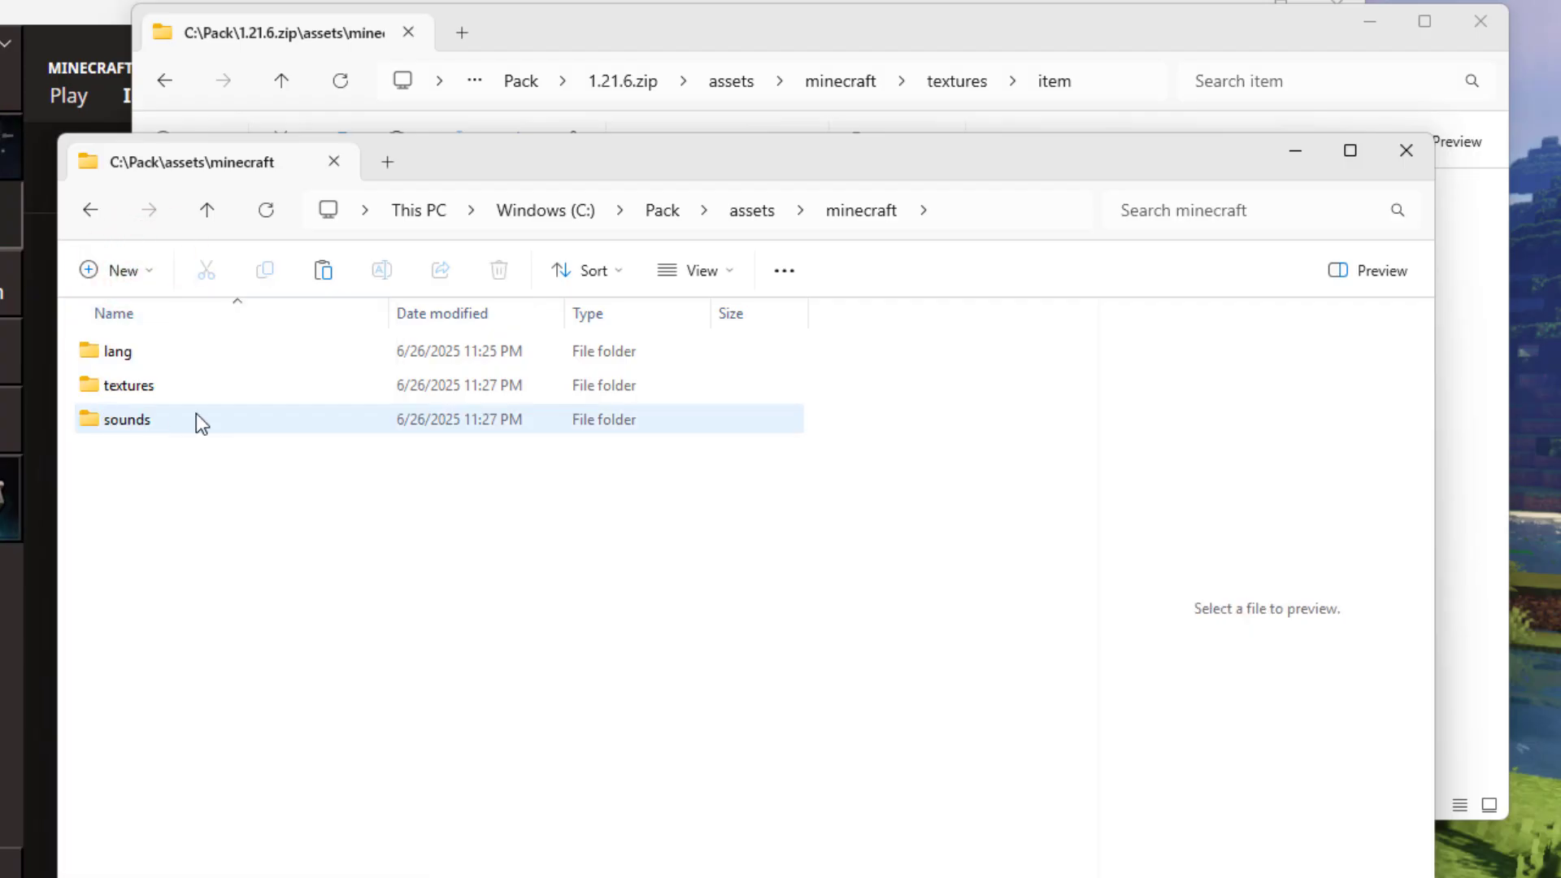
double_click(91, 417)
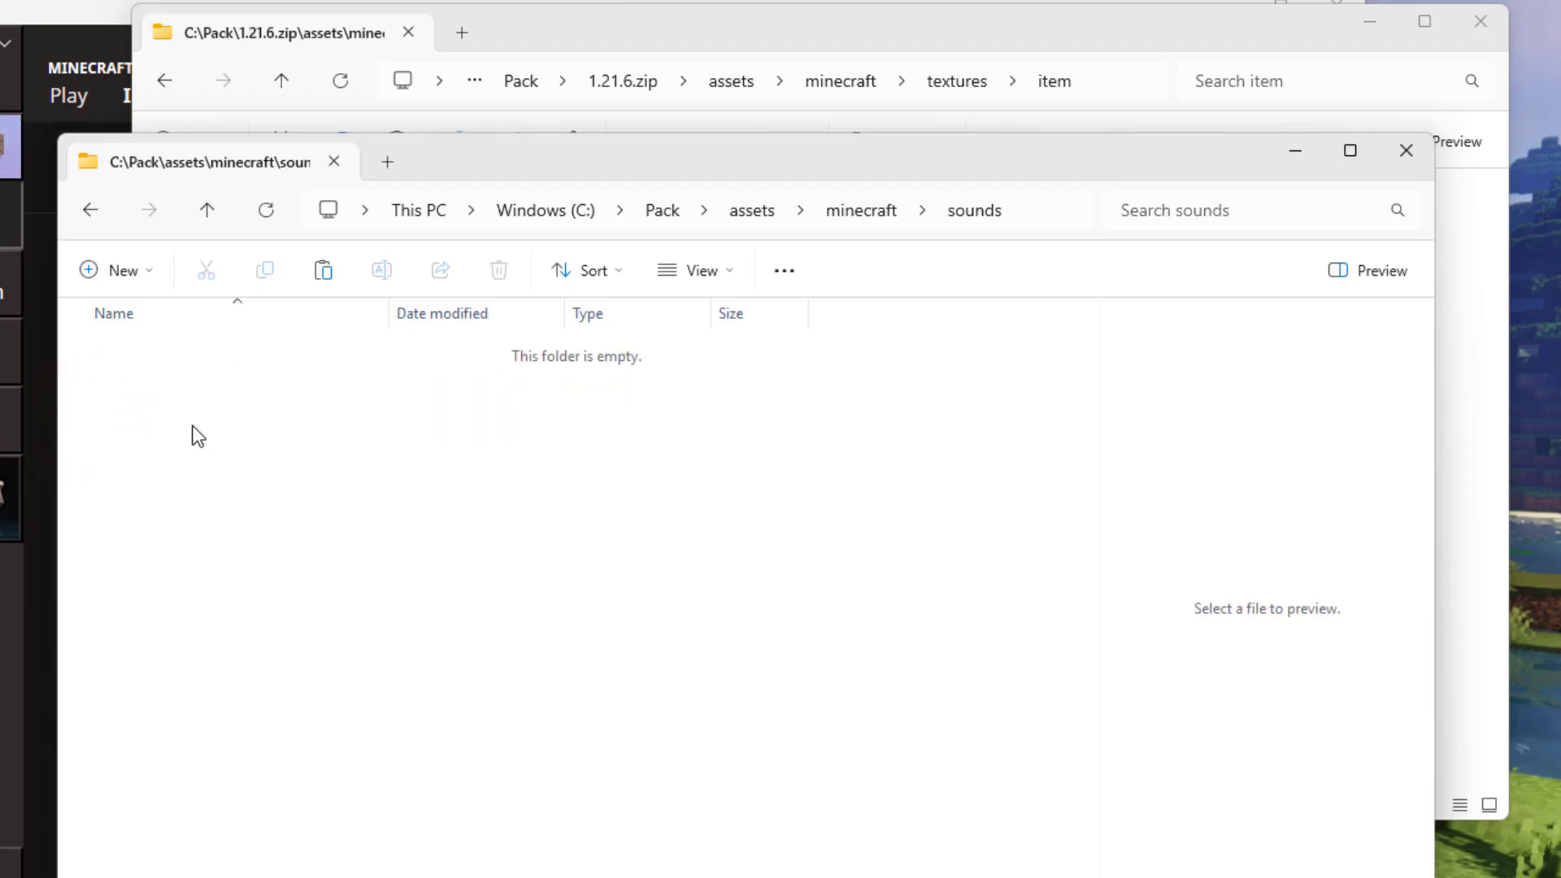
click(153, 271)
scroll(165, 314, up, 3)
click(164, 322)
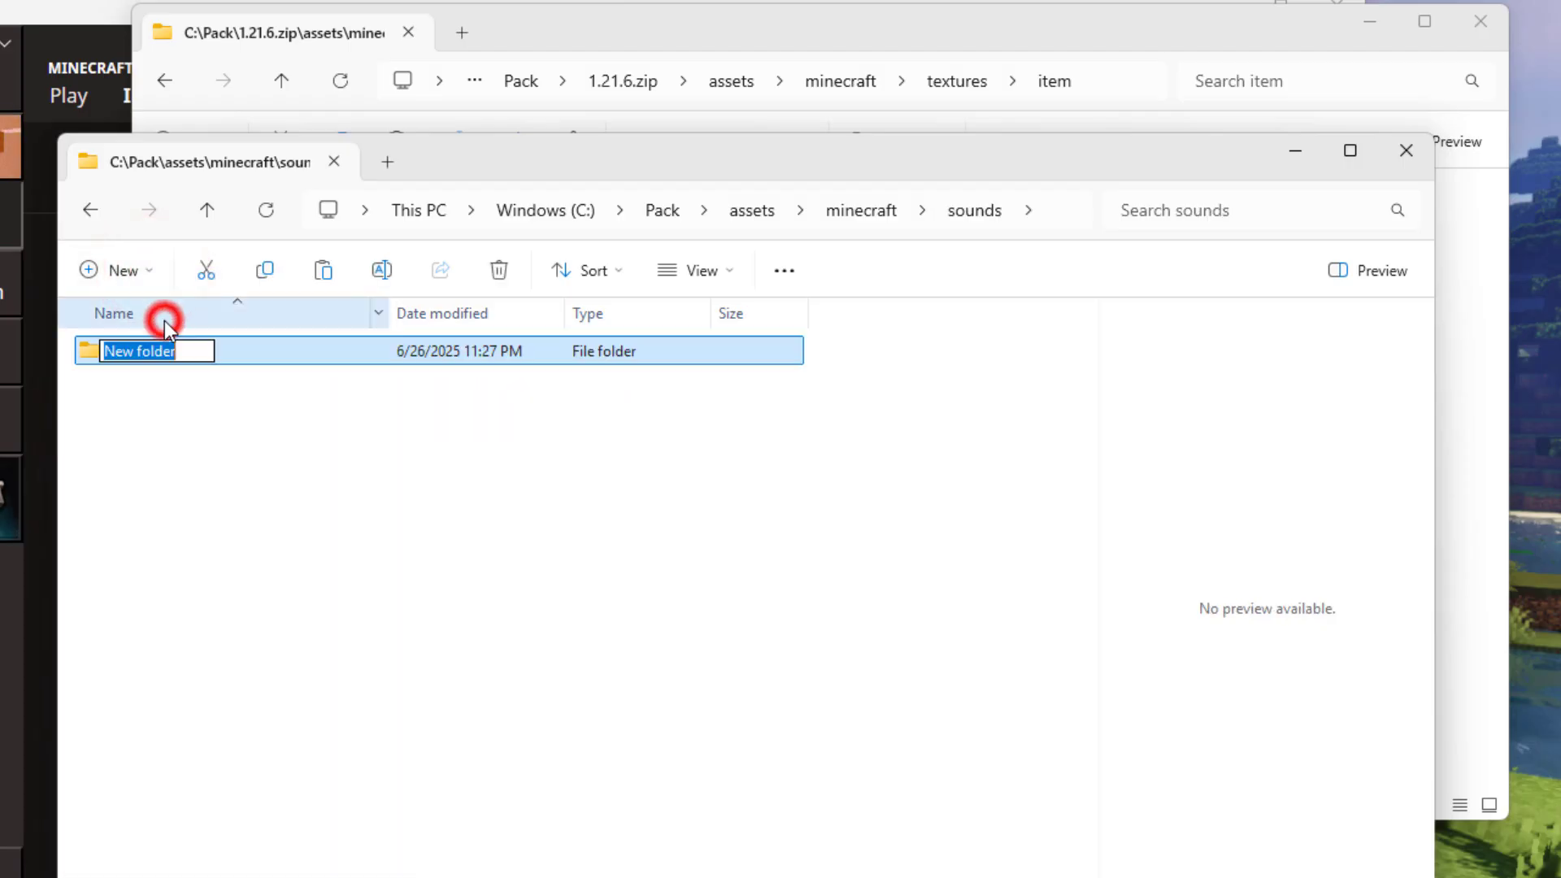
text(records)
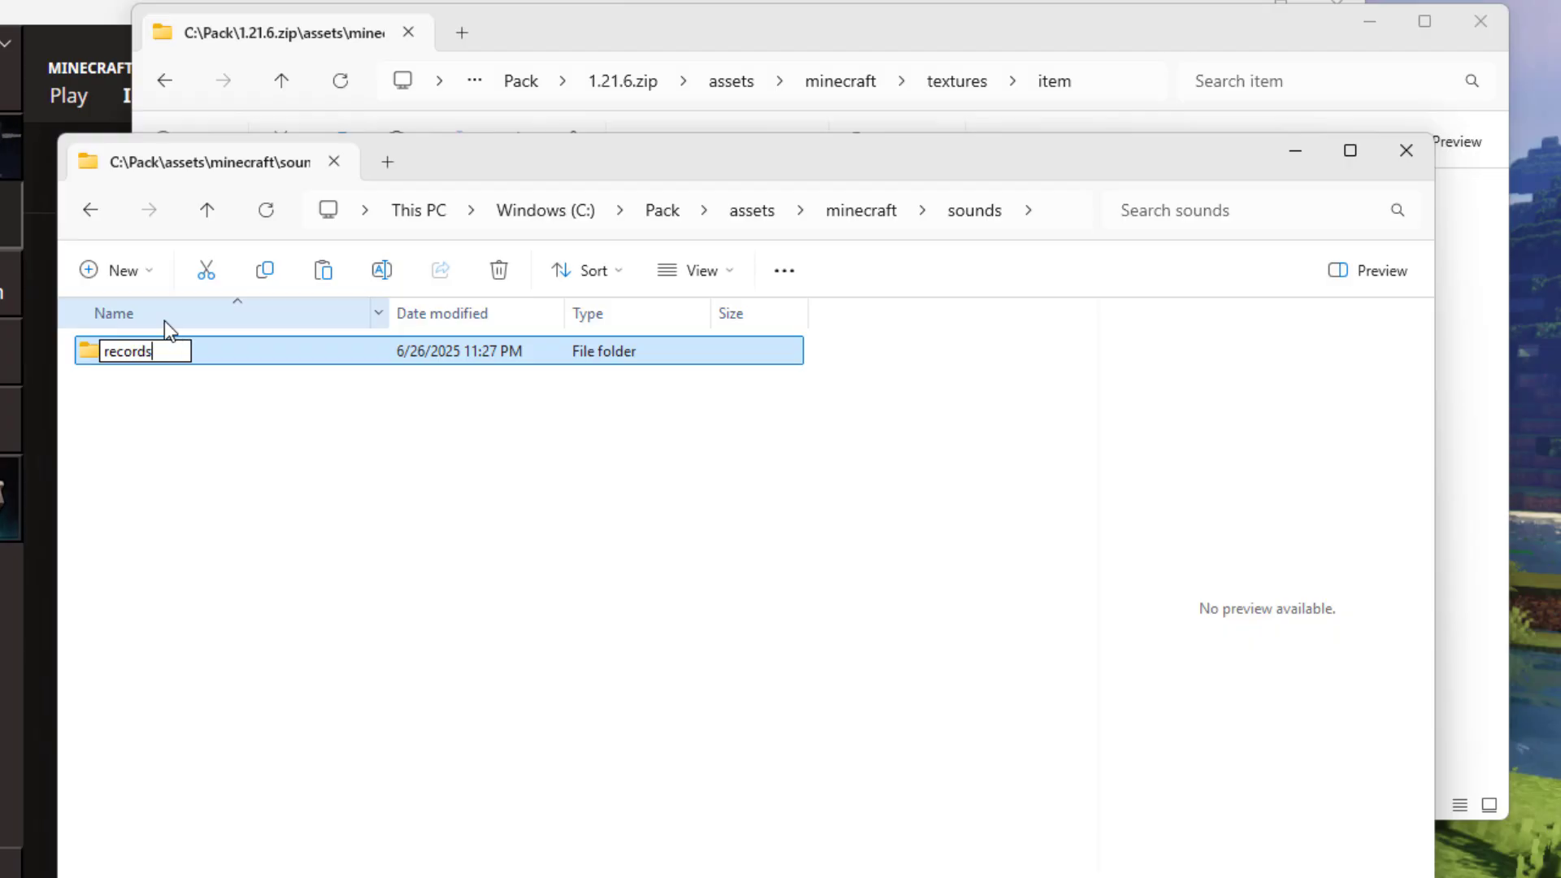
click(192, 426)
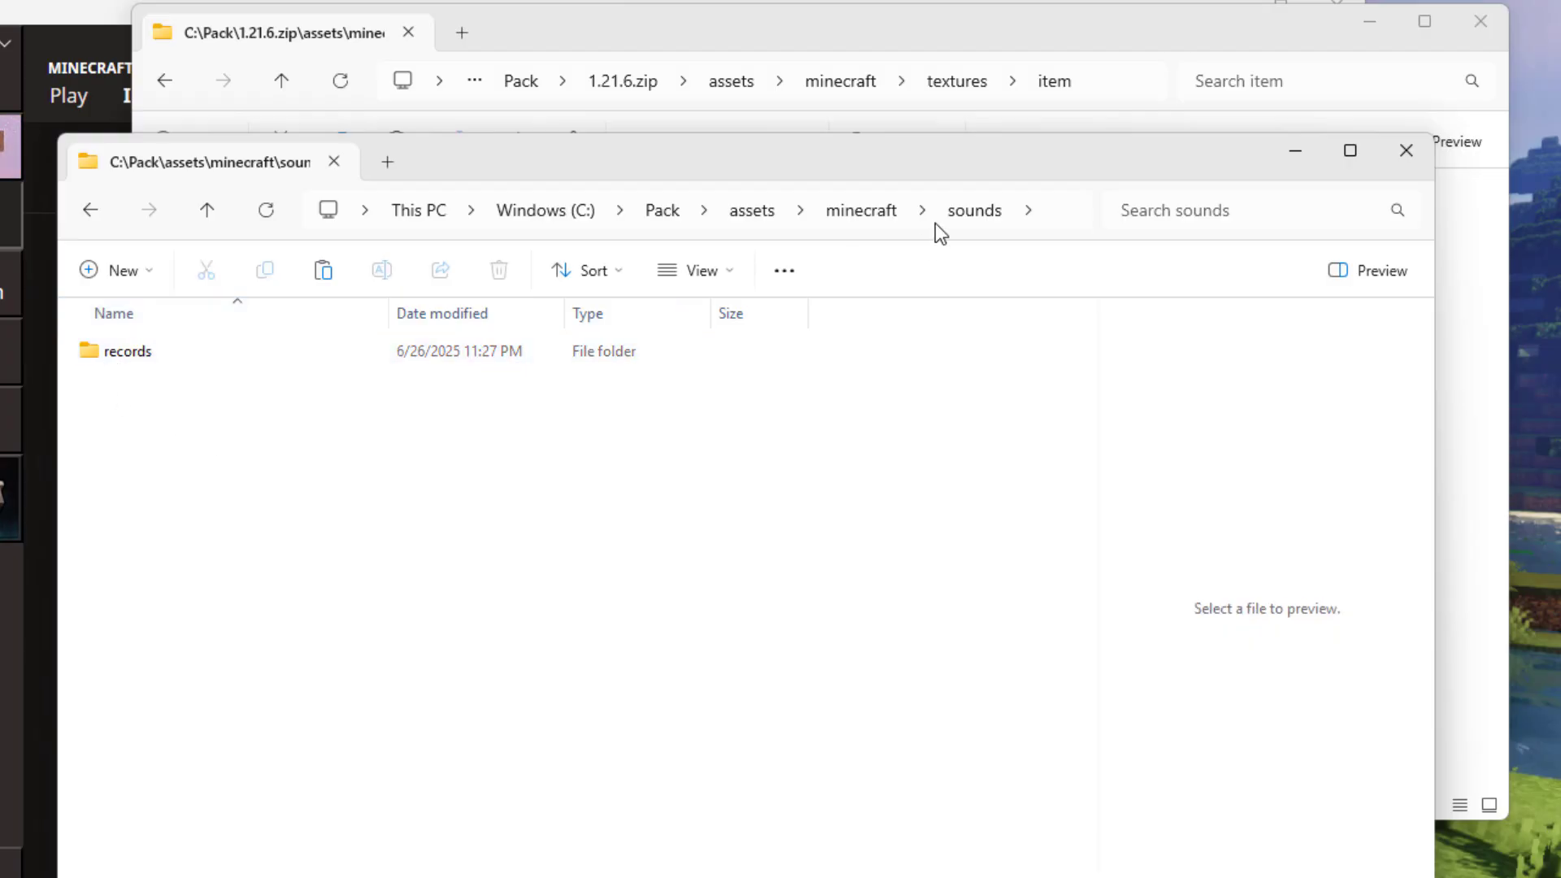
Return to the Pack folder and close the zip contents window
click(662, 211)
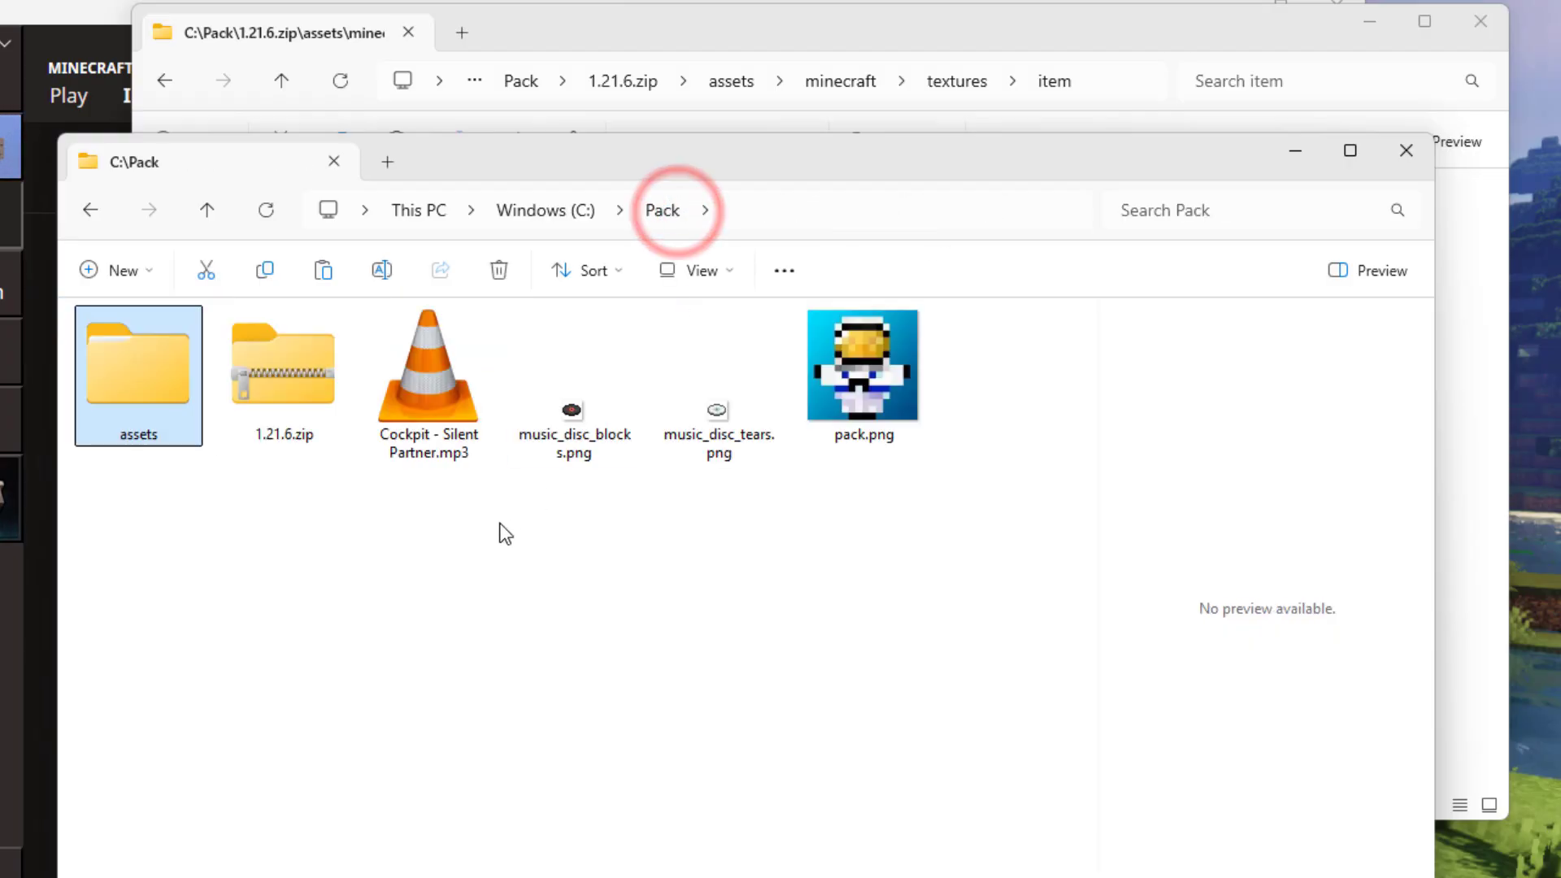
click(769, 61)
drag(756, 37, 769, 46)
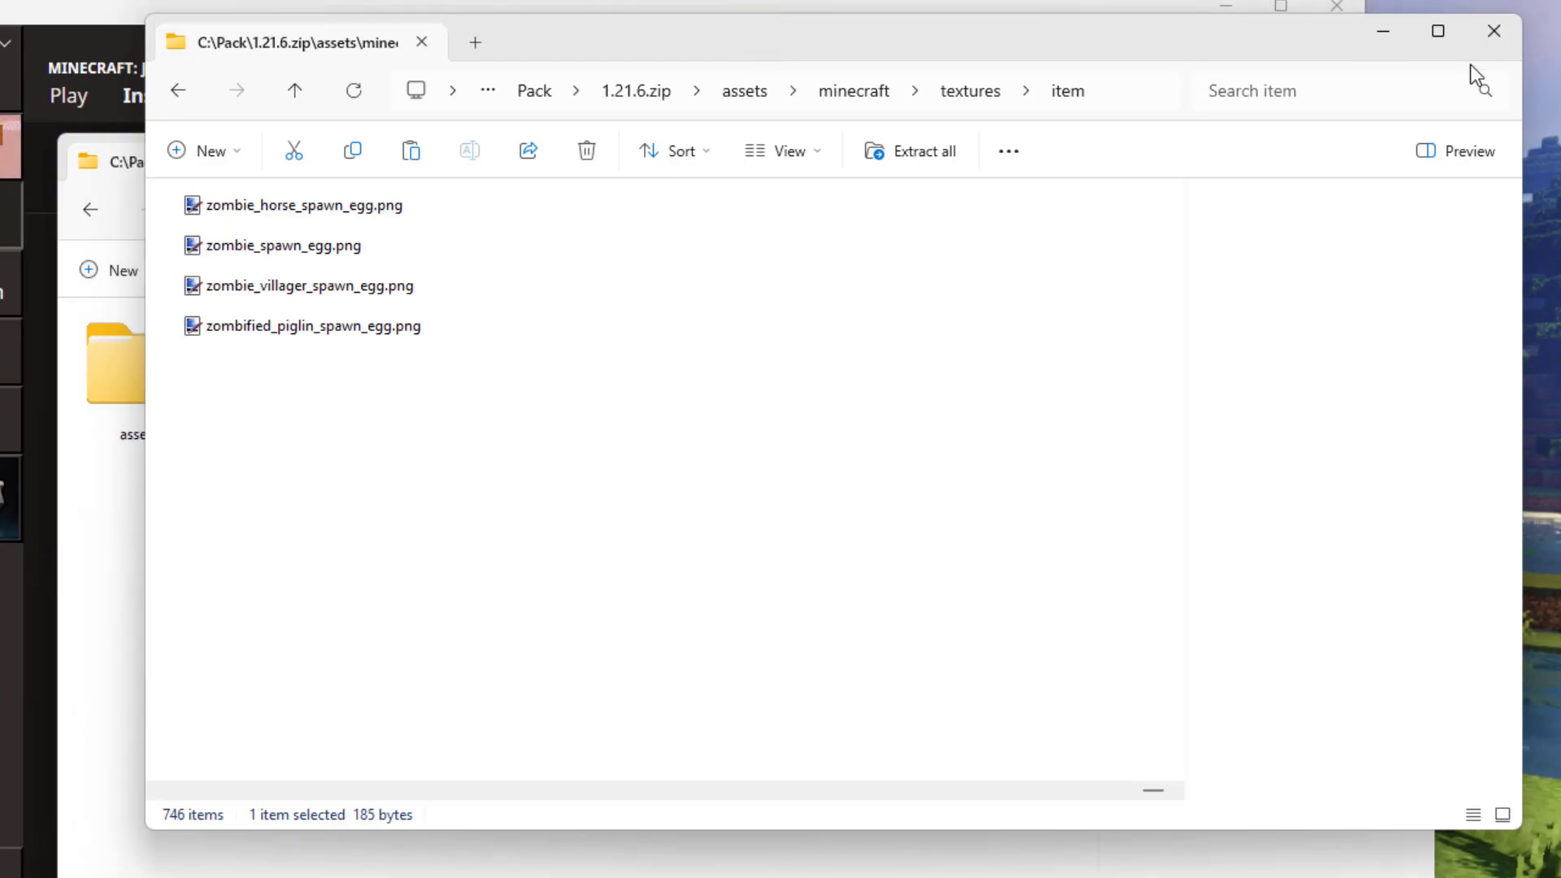
click(1486, 36)
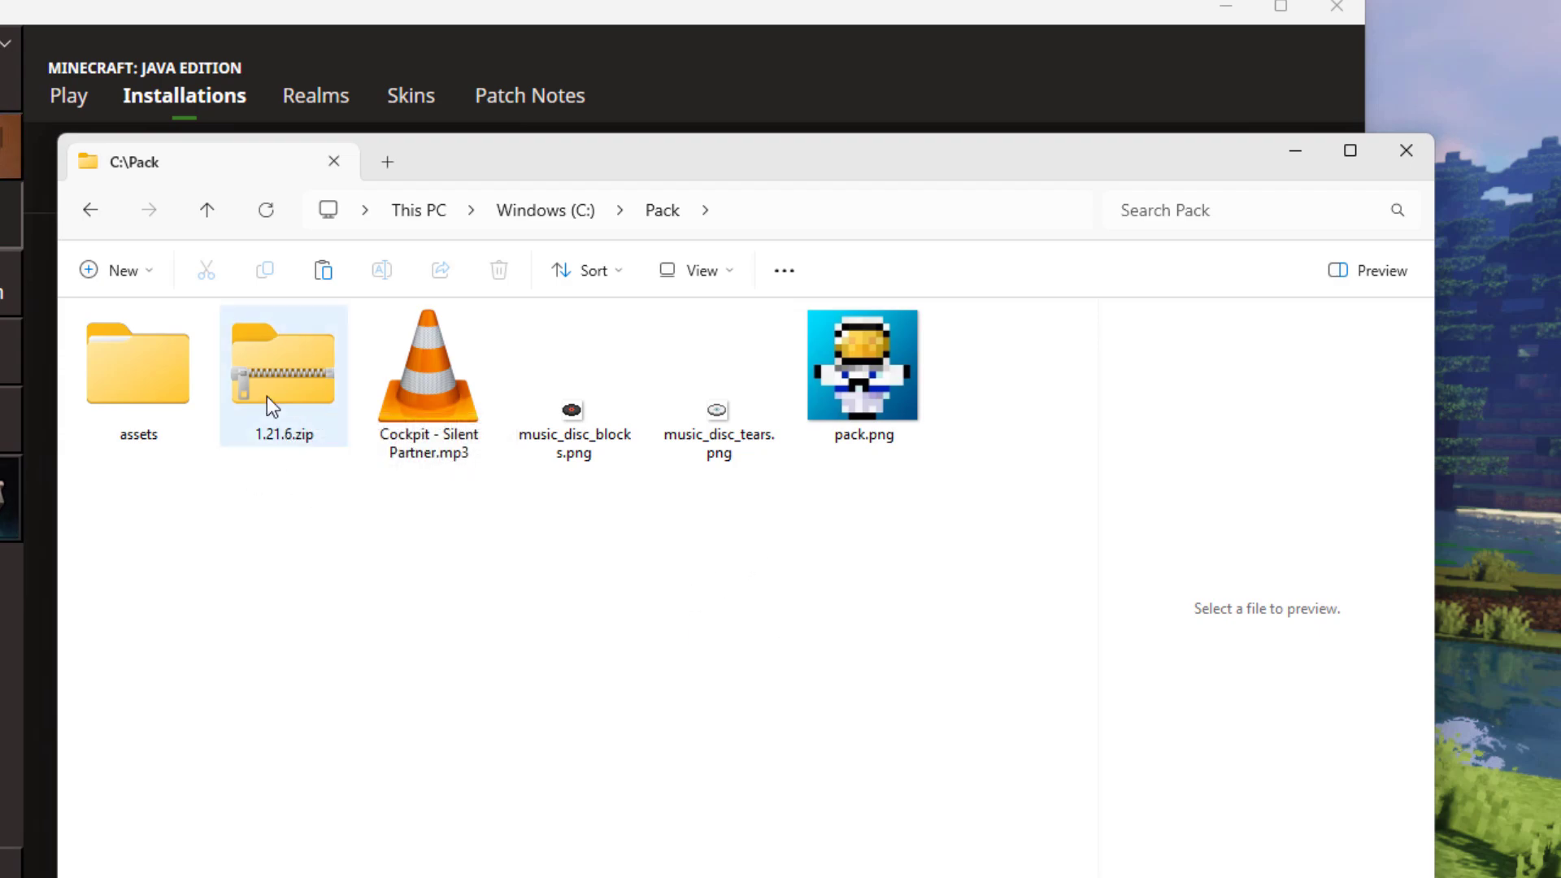
mouse_move(267, 397)
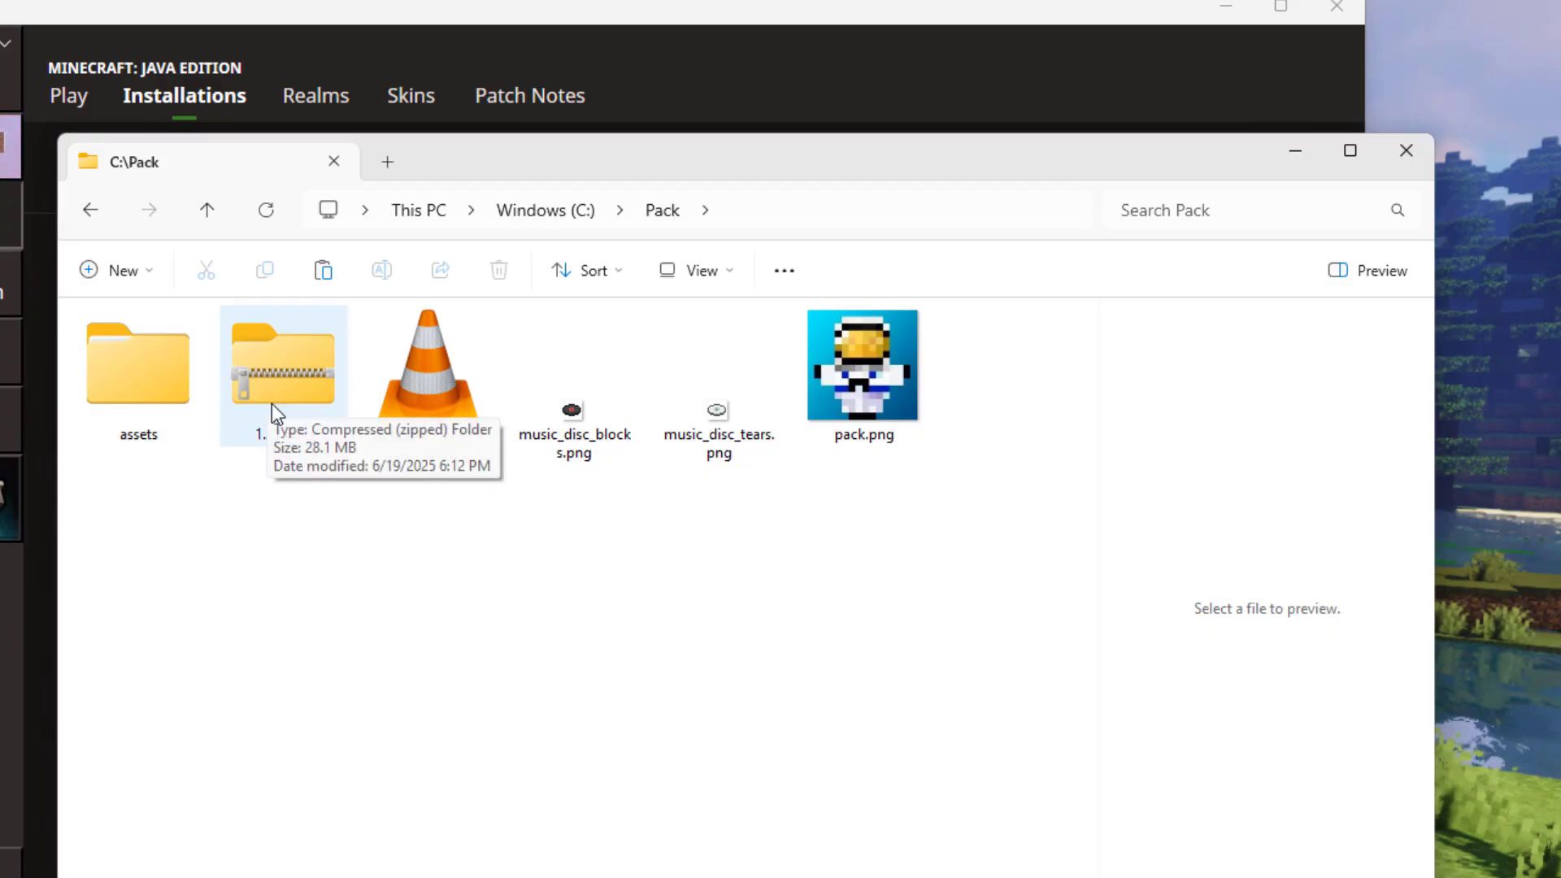
Download the '1.21.6 pack format 63' file as pack-format-63.zip into C:\Pack
key(alt+Tab)
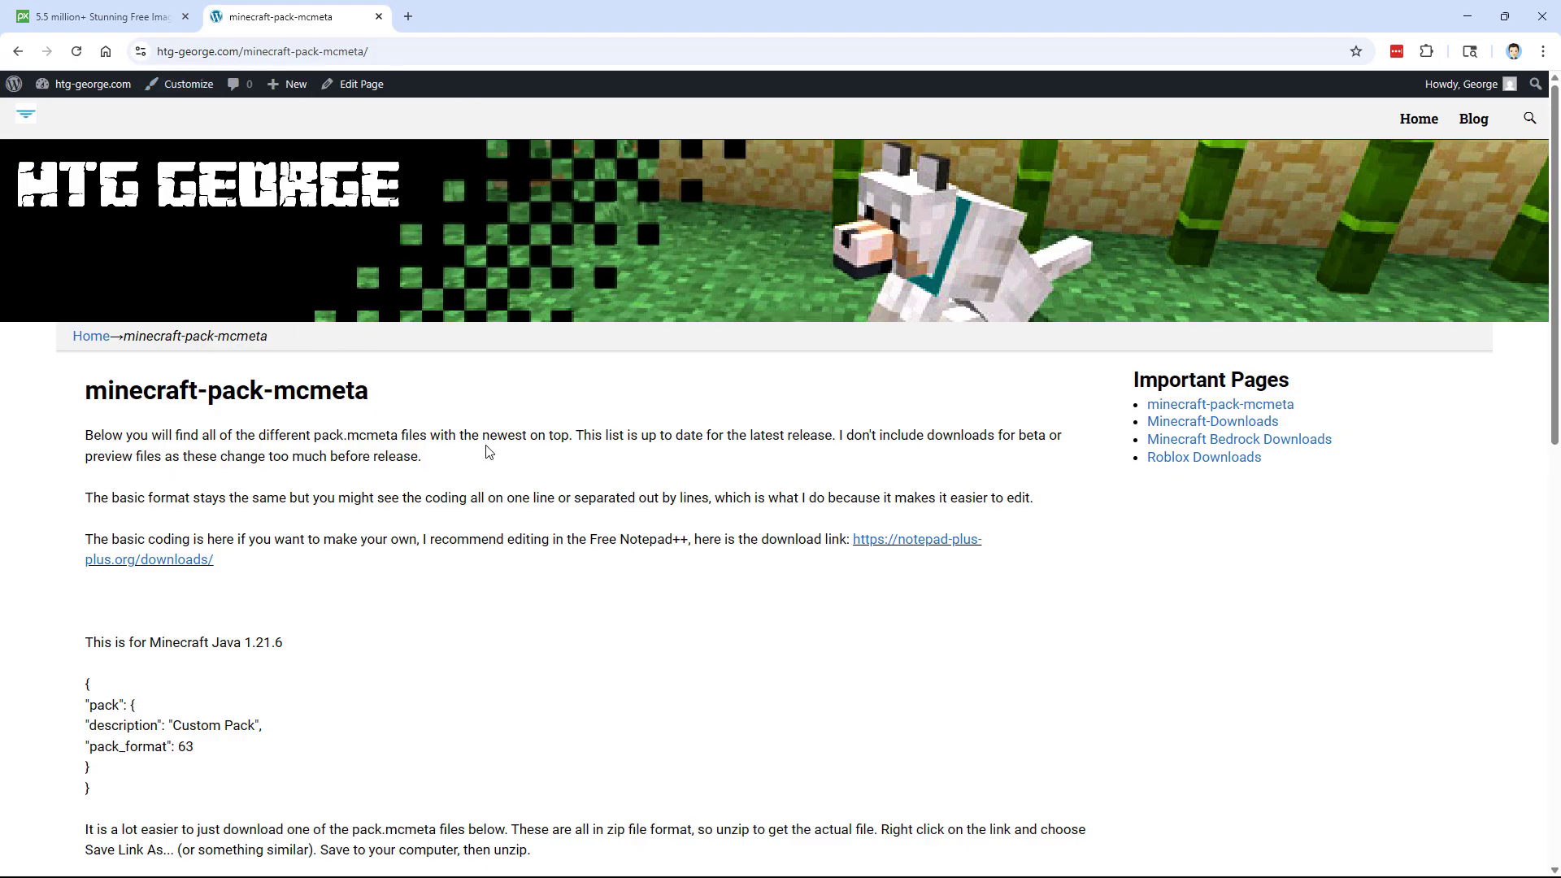
scroll(455, 431, down, 3)
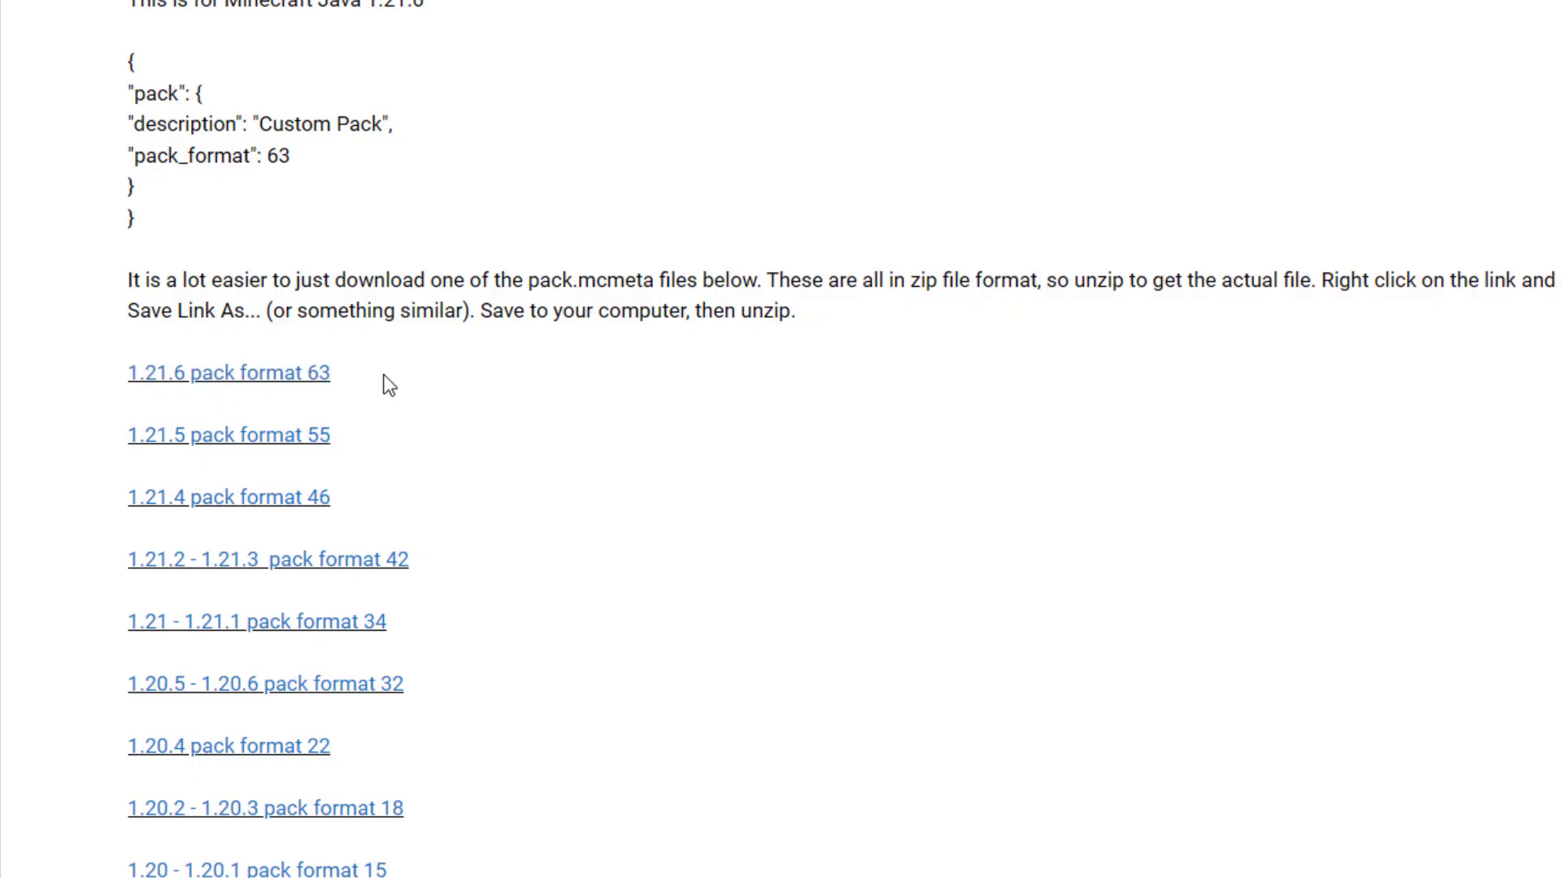
click(283, 380)
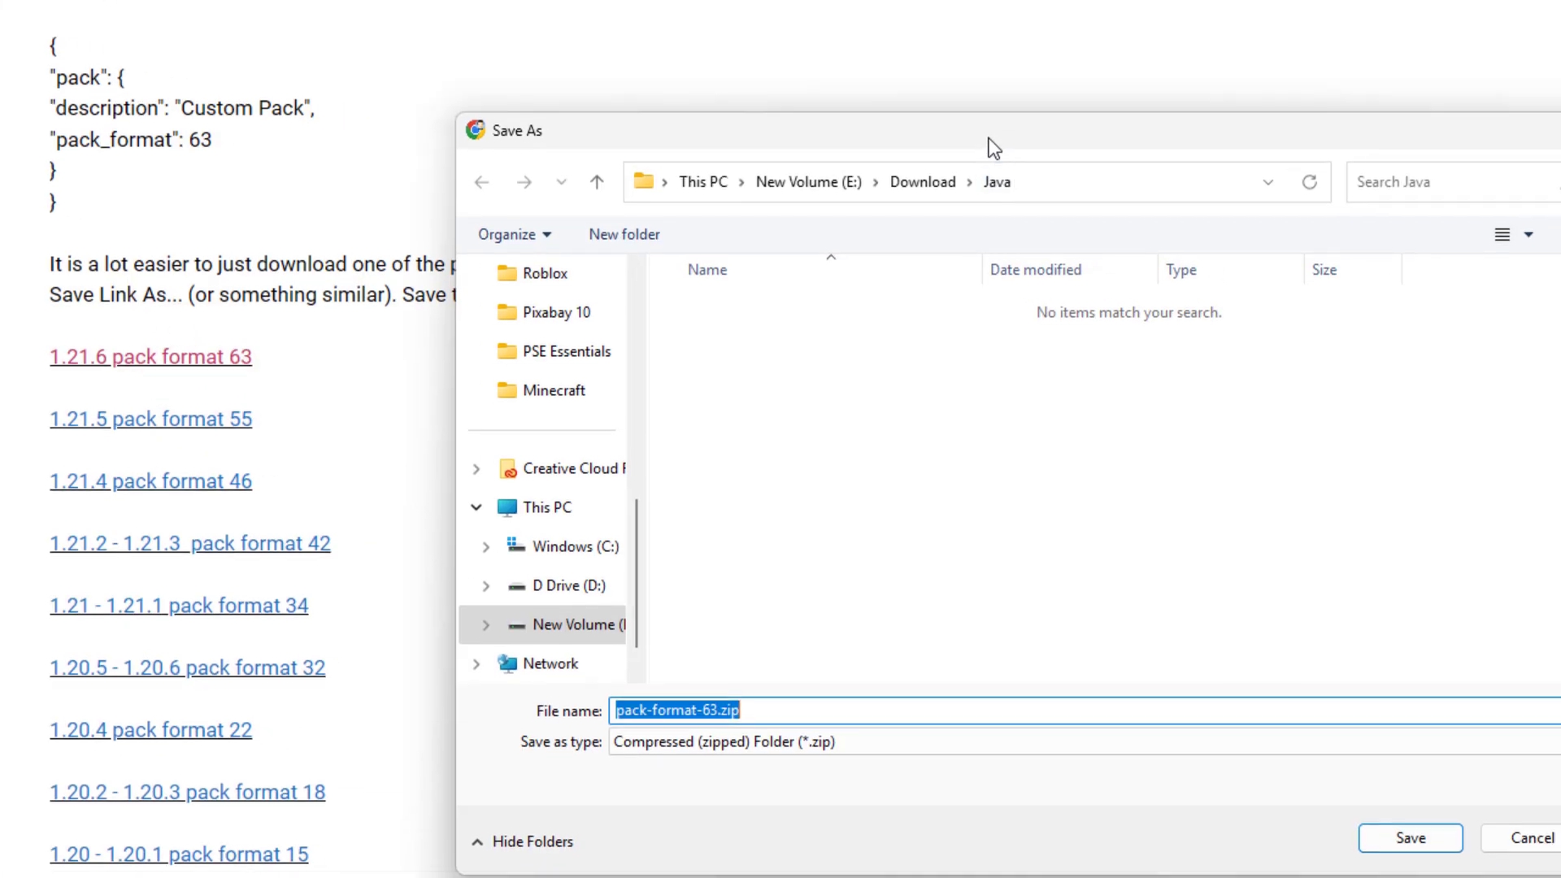
click(1066, 153)
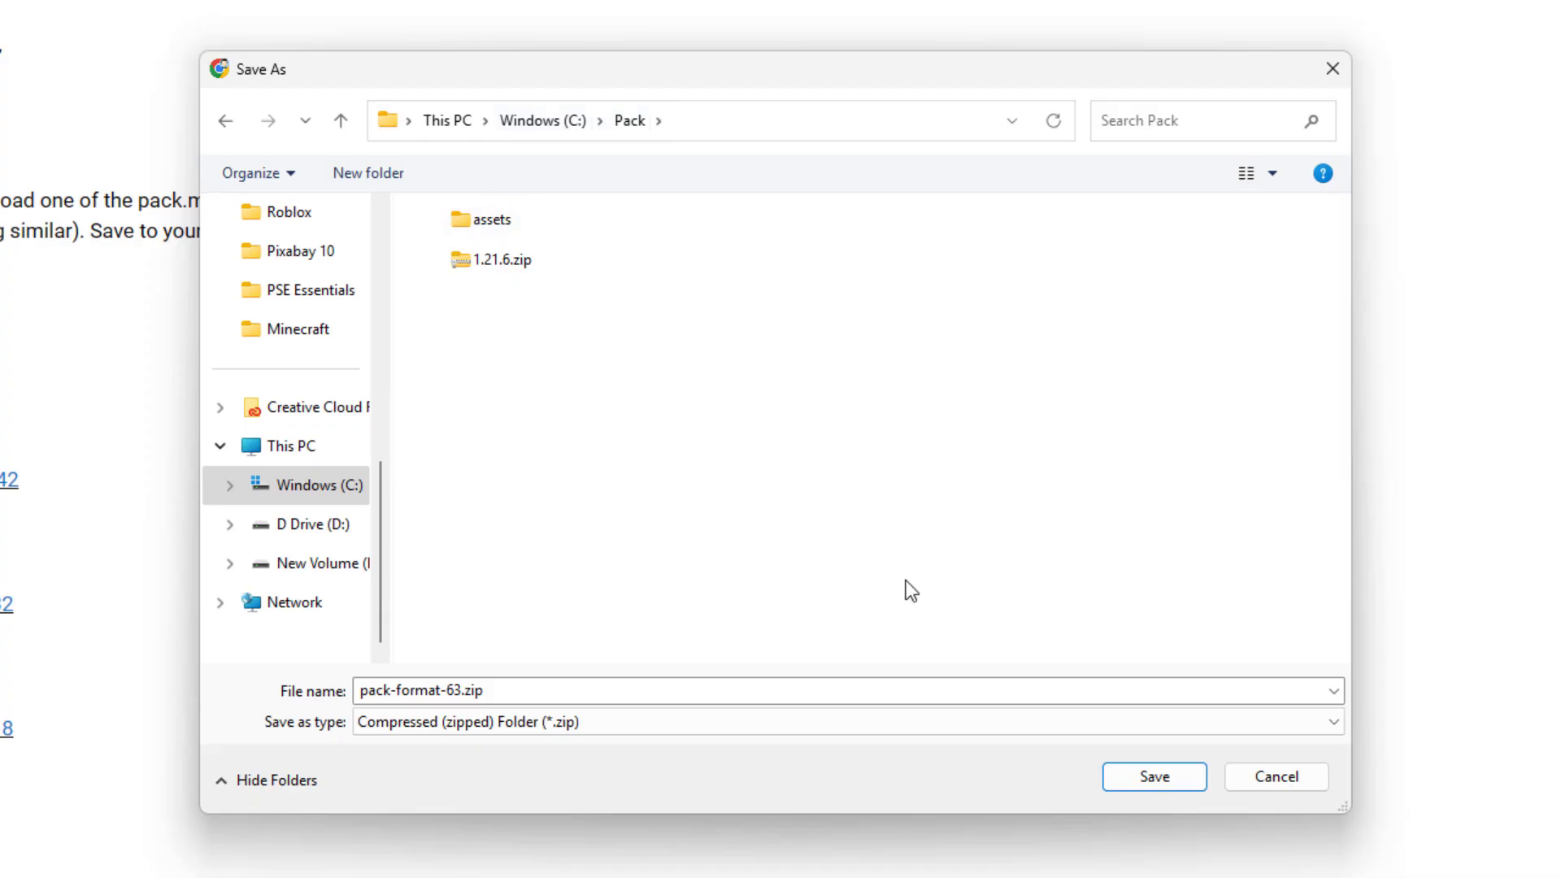
click(1175, 774)
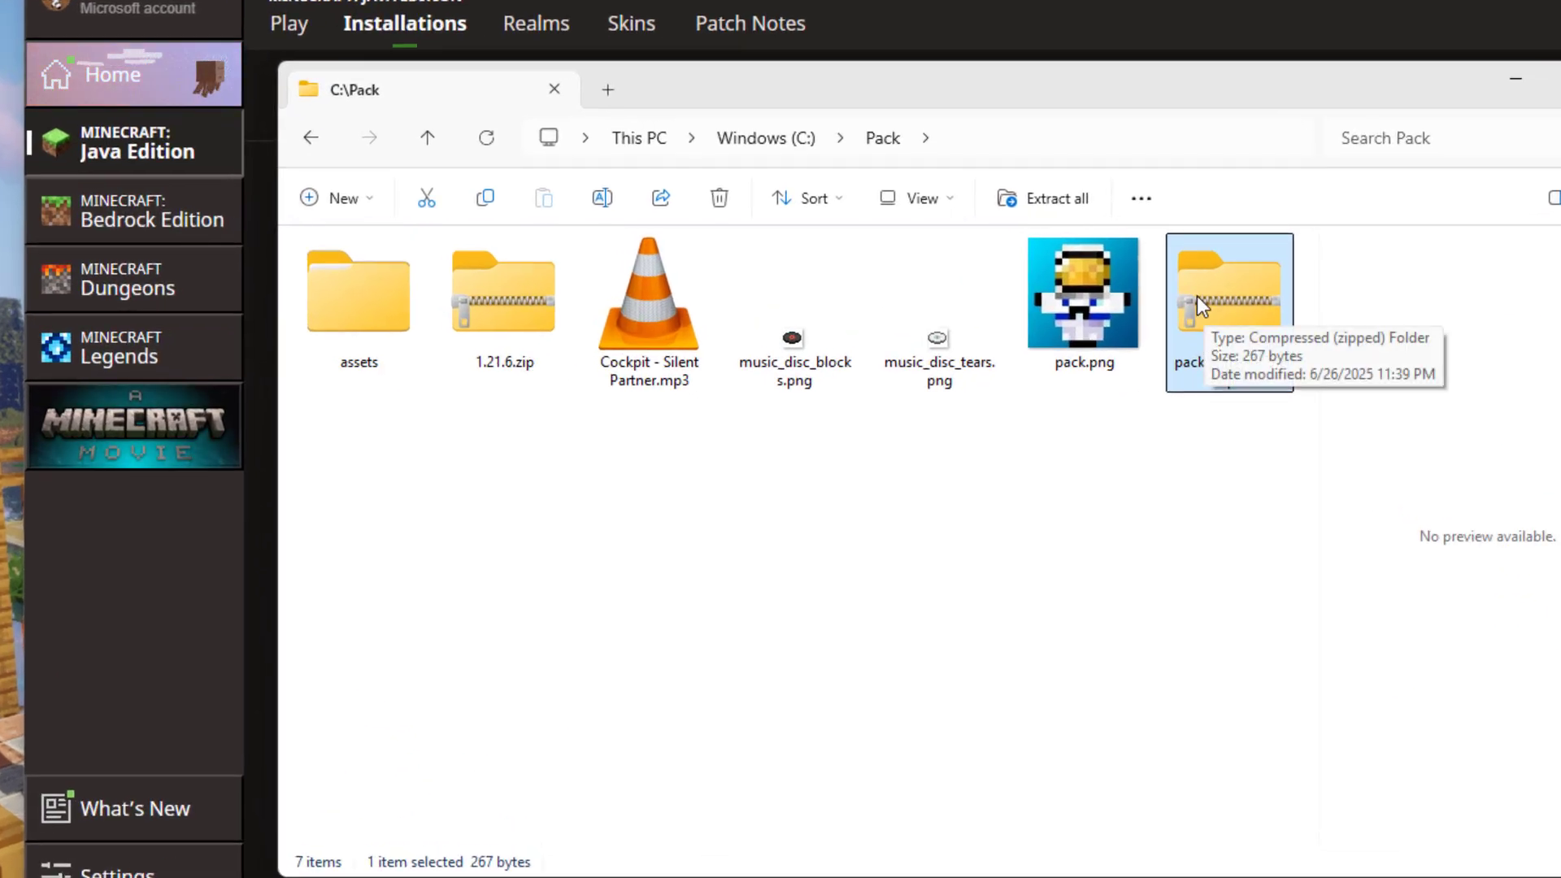
Extract pack.mcmeta from pack-format-63.zip into C:\Pack
right_click(1184, 317)
click(1276, 443)
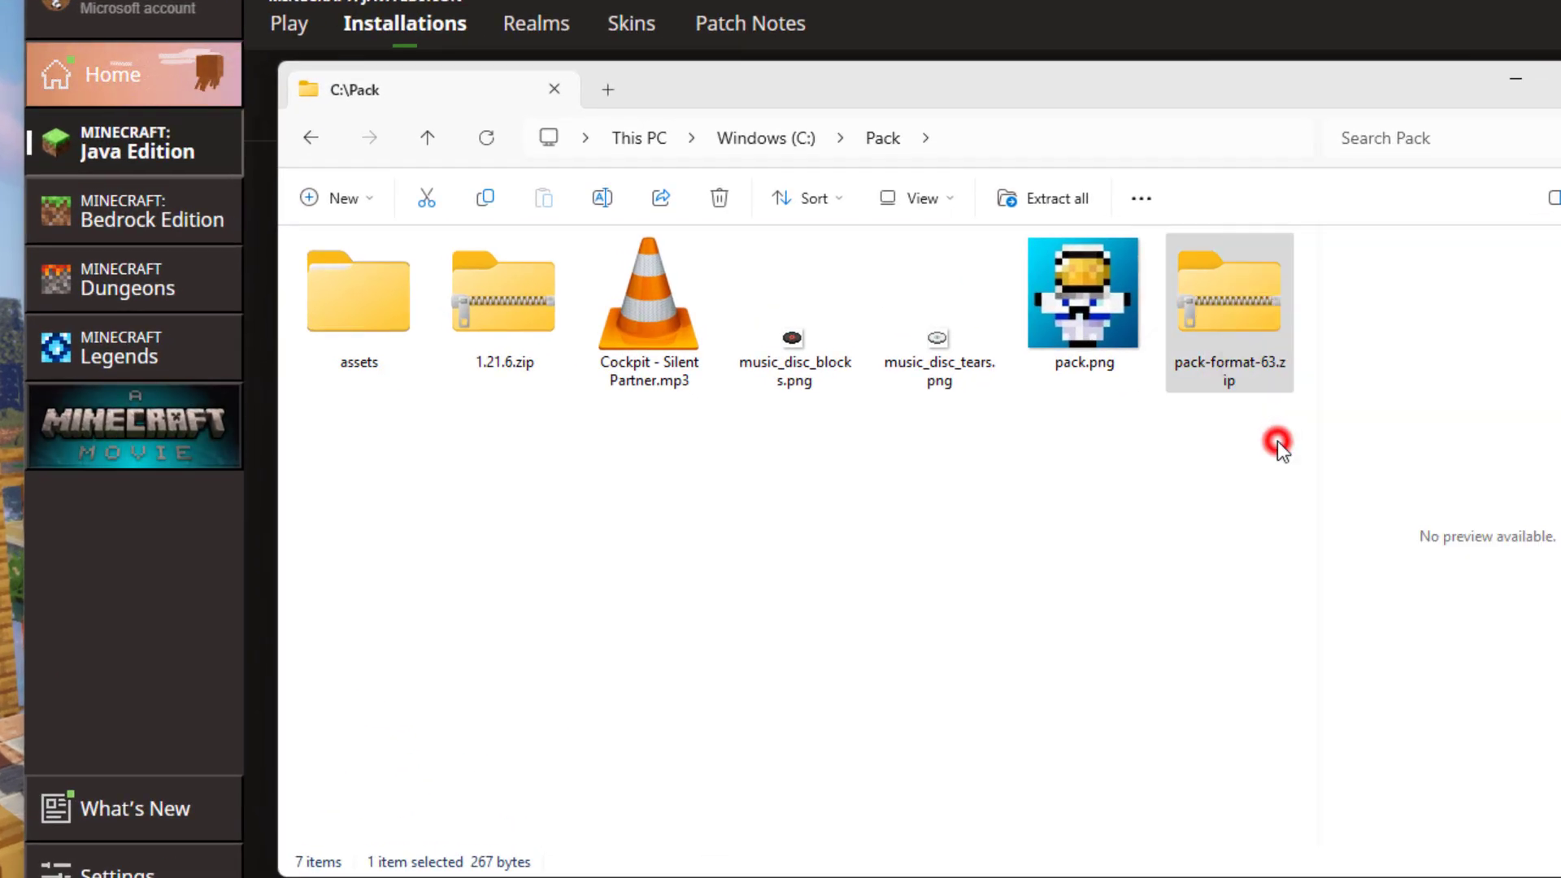
drag(862, 16, 1245, 141)
drag(950, 326, 567, 557)
click(1057, 132)
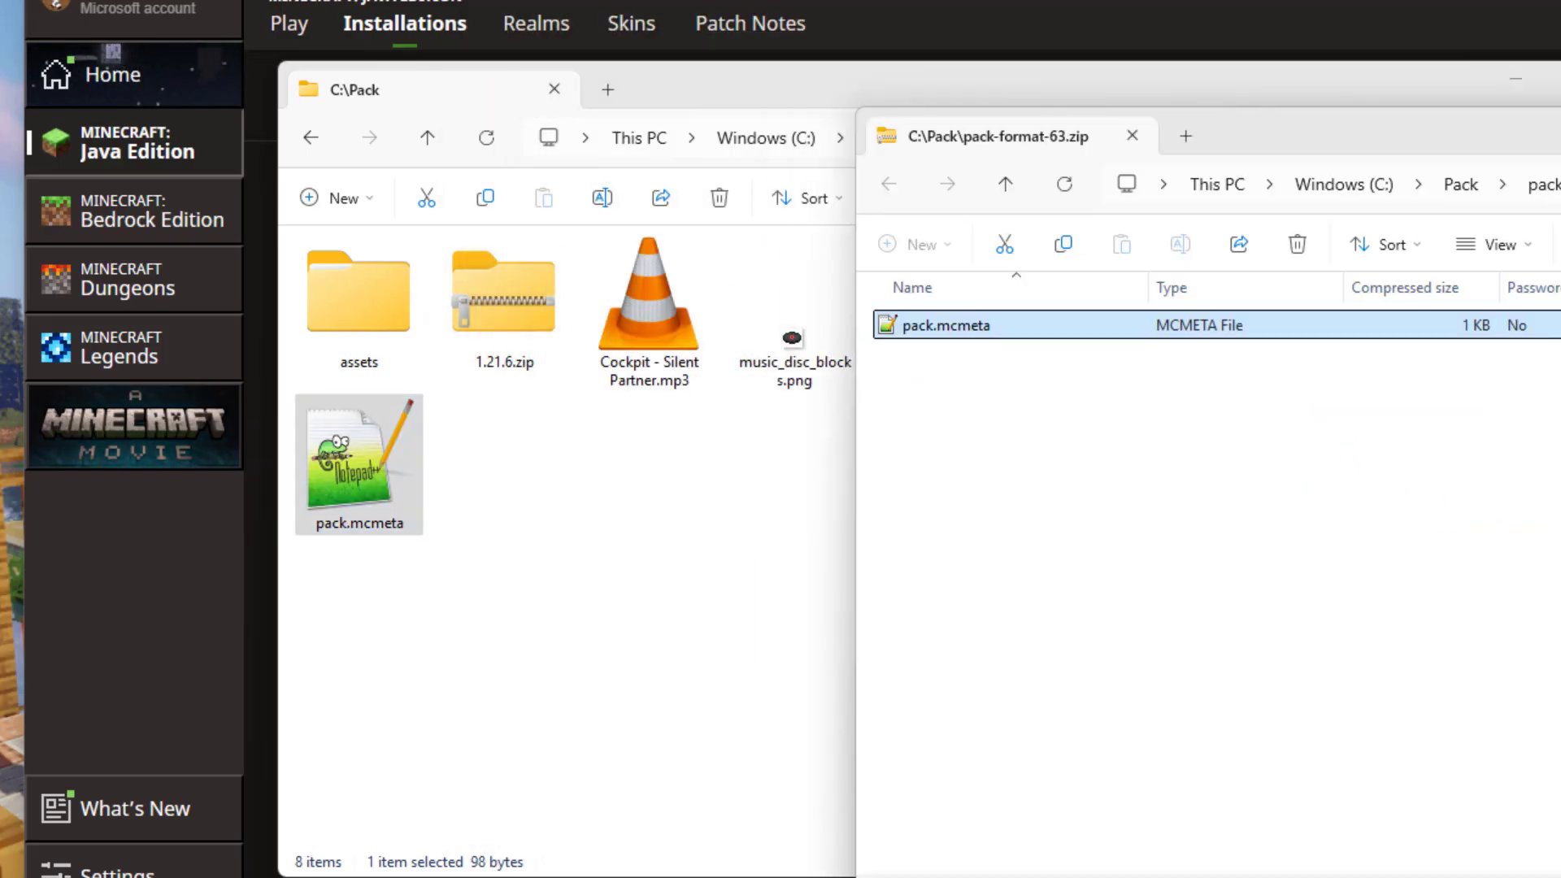
drag(1057, 133, 1314, 360)
Delete pack-format-63.zip from C:\Pack
click(1252, 315)
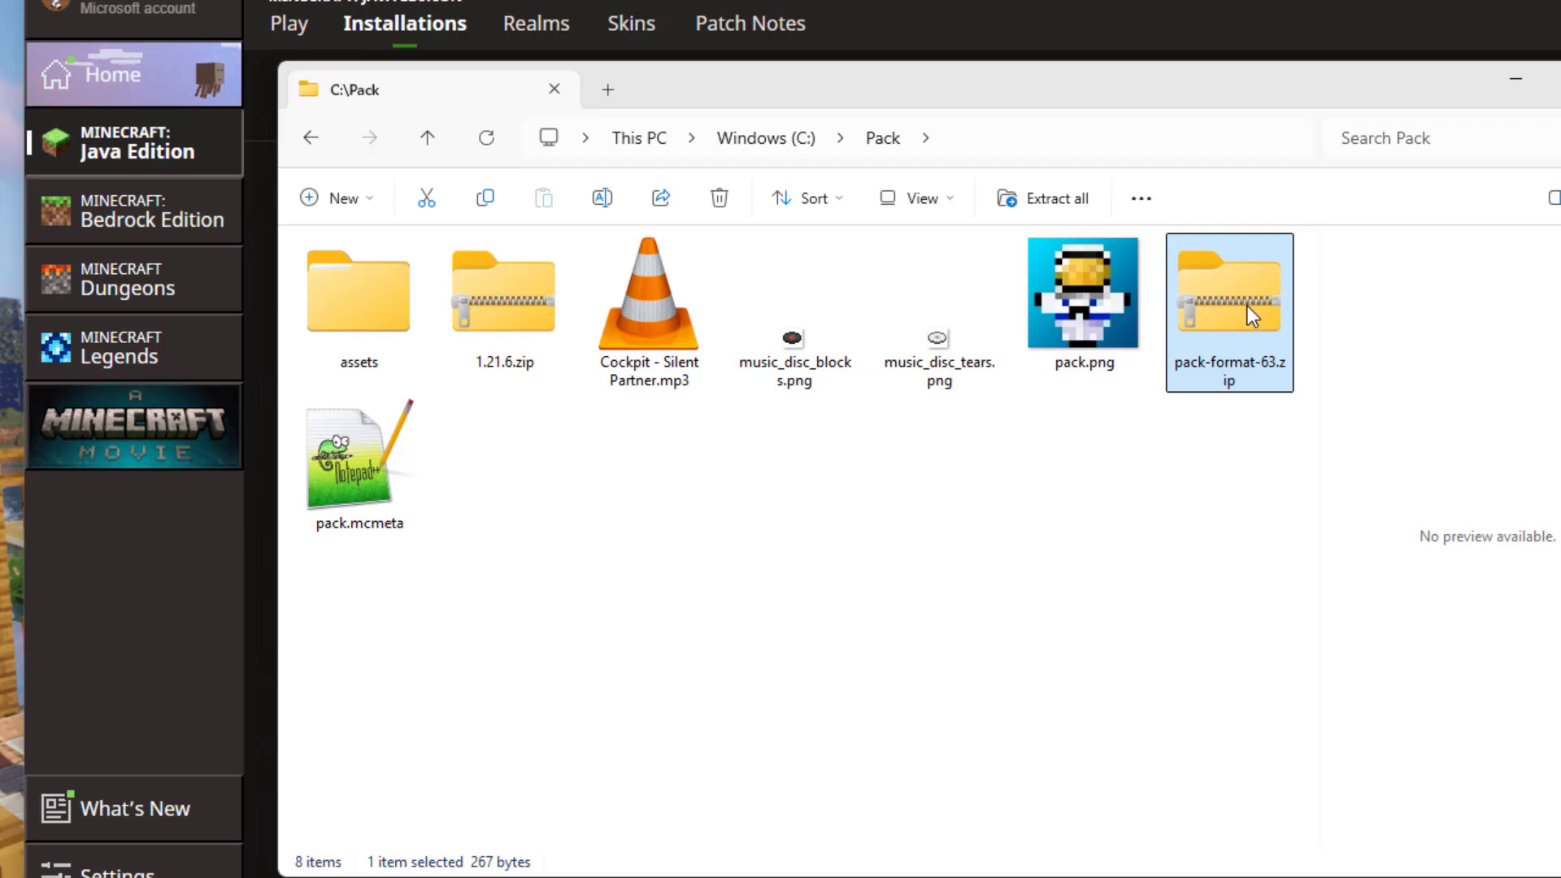
key(Delete)
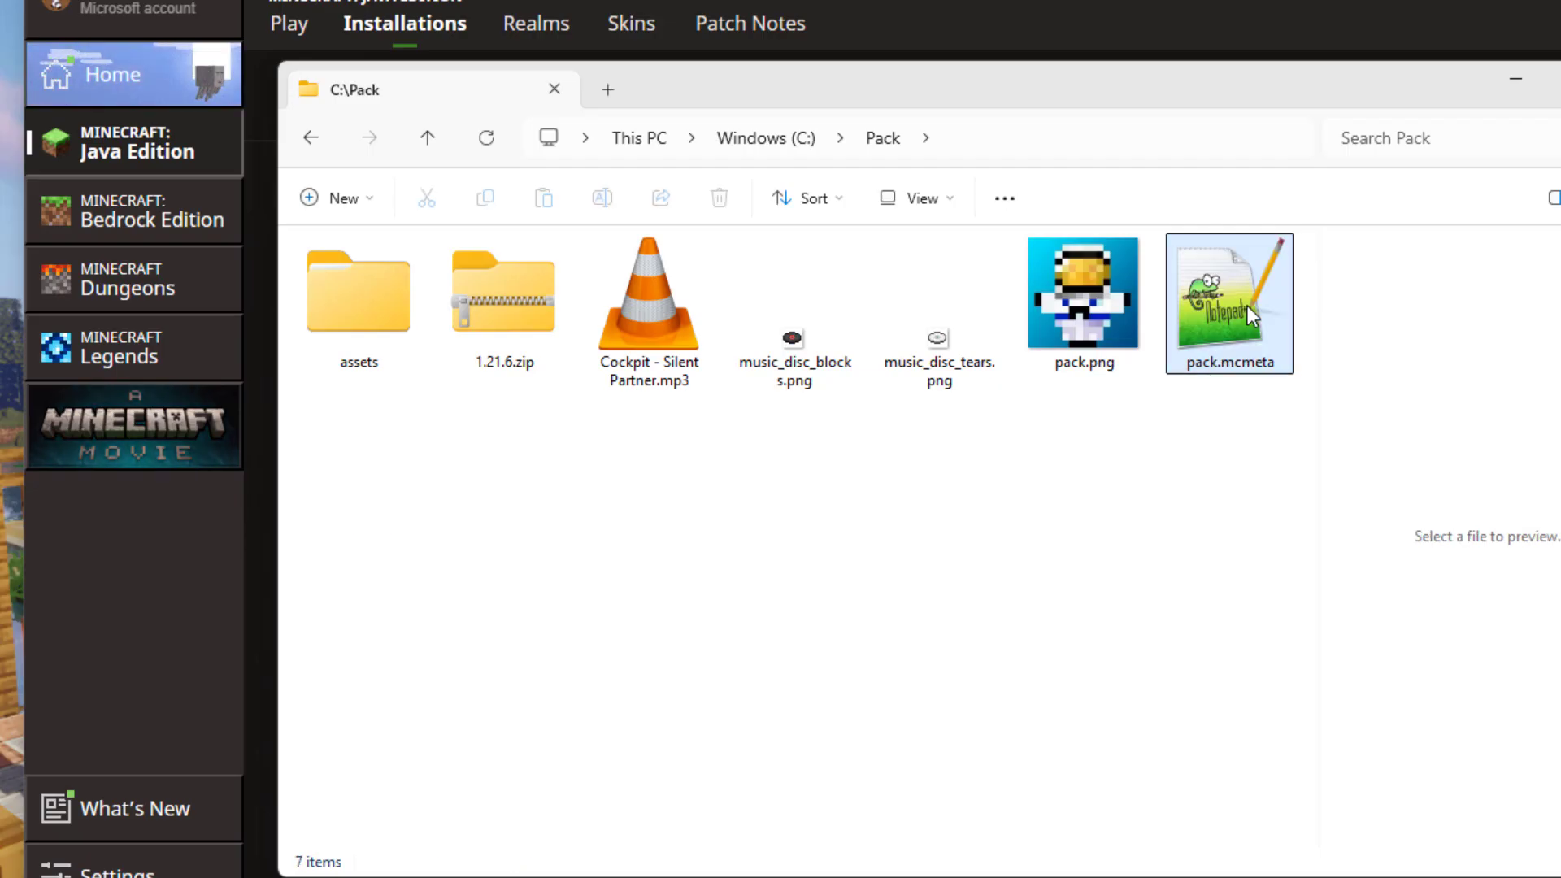
double_click(1198, 291)
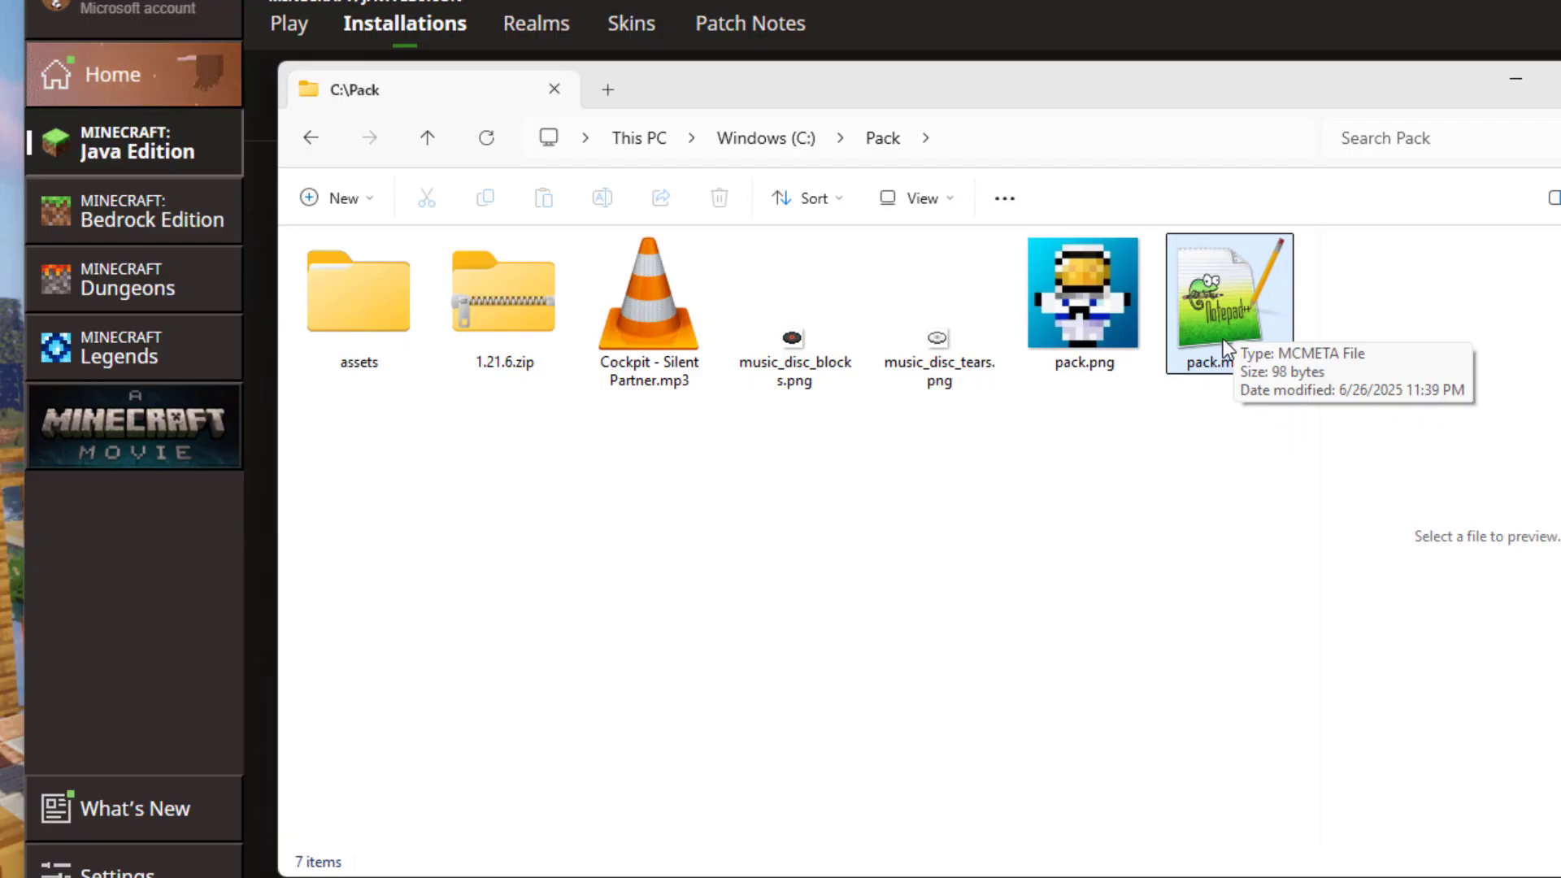
Replace 'Pack for' with 'Records' in pack.mcmeta's description and save it in Notepad++
double_click(1206, 296)
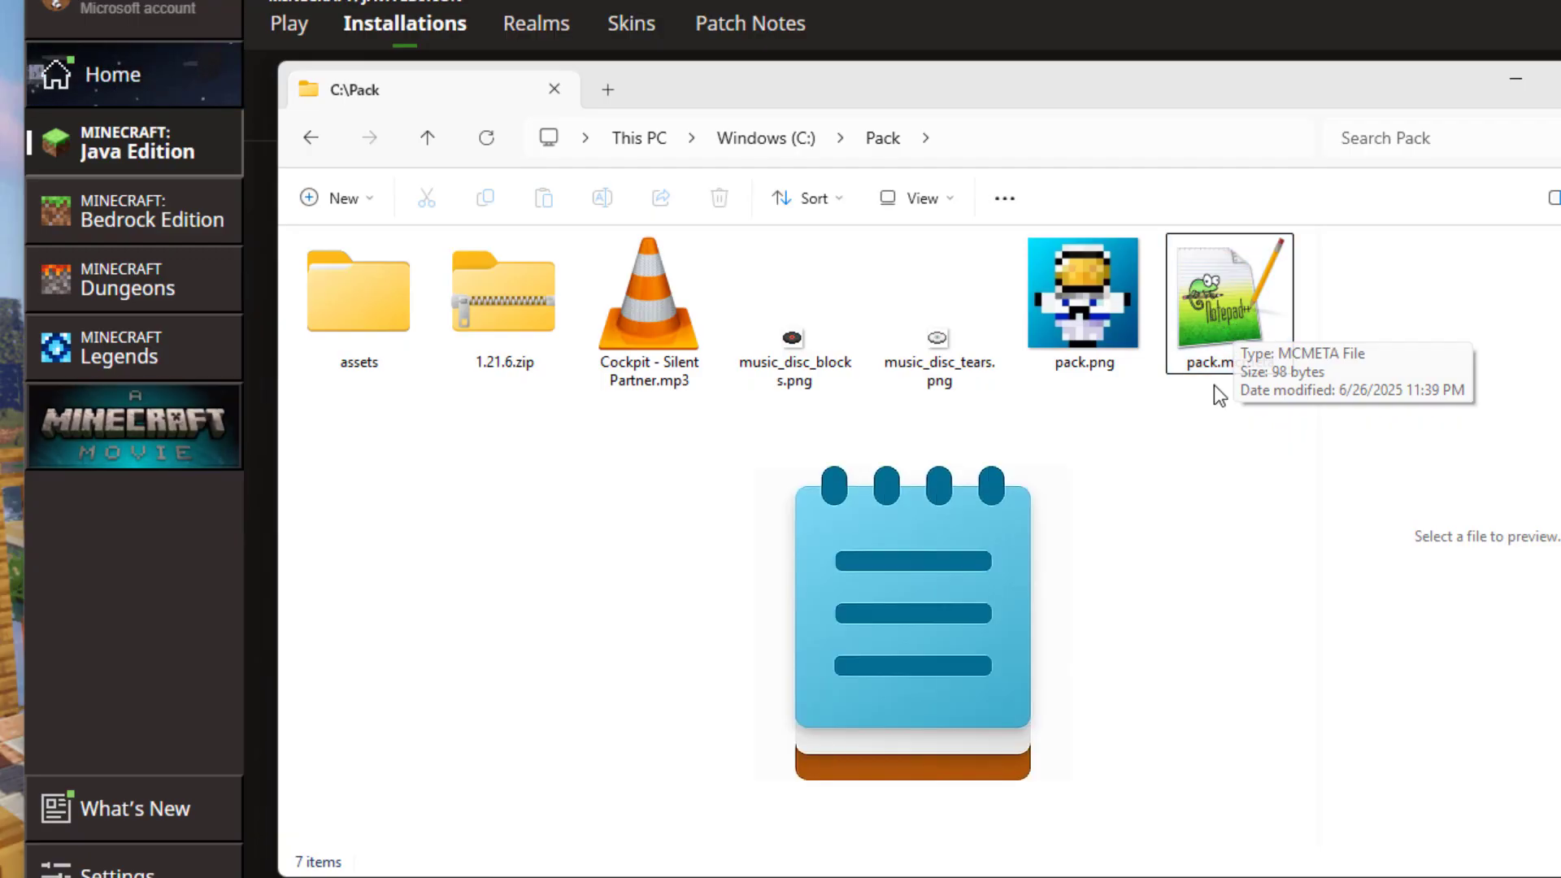
double_click(1203, 328)
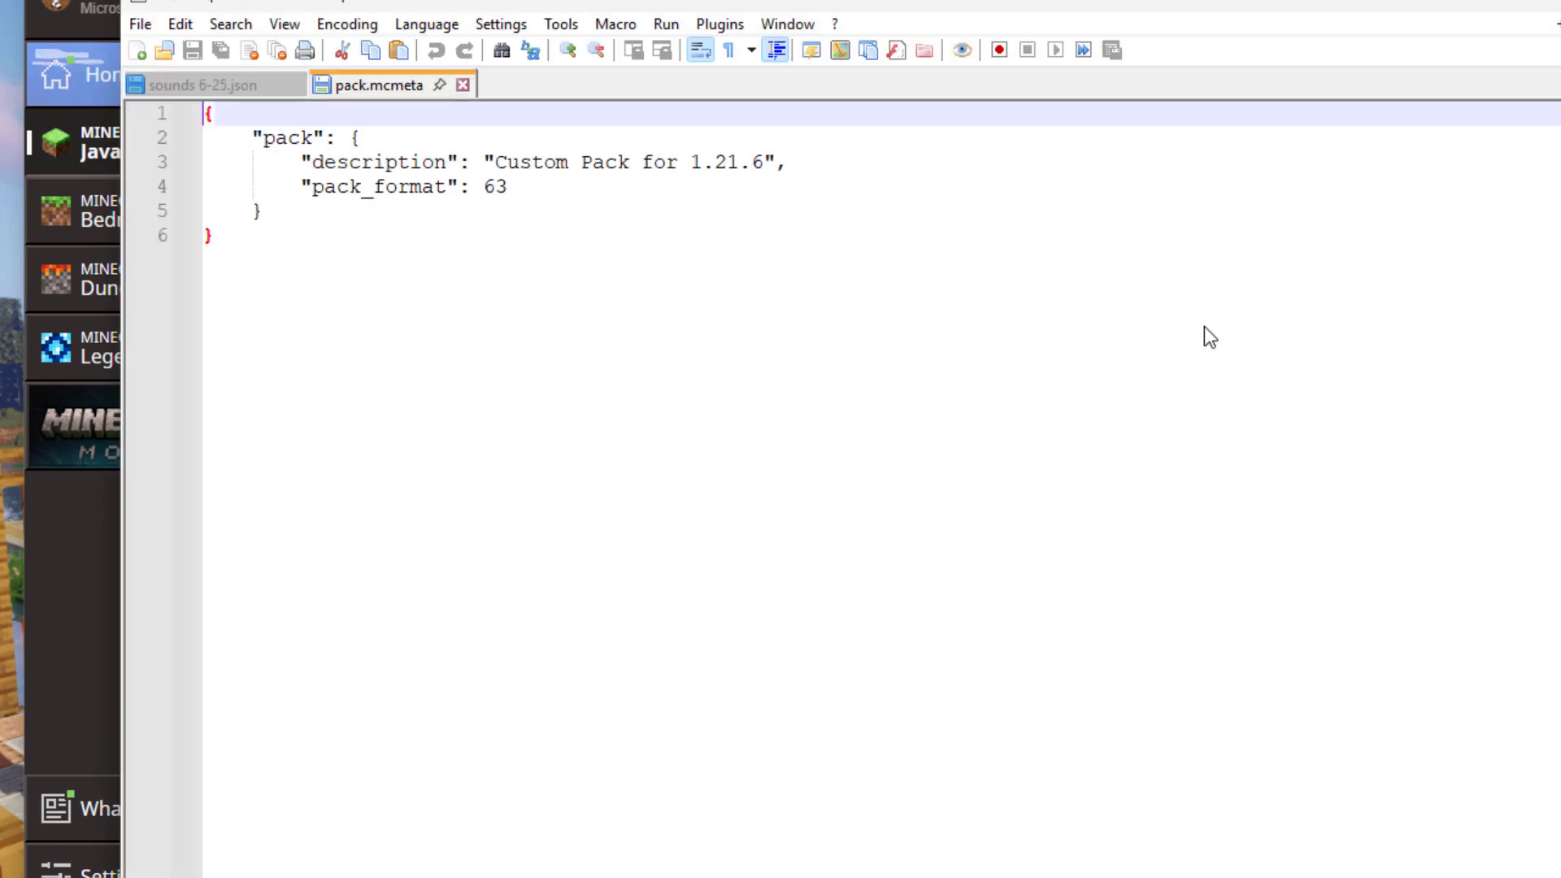
click(510, 187)
key(shift+Home)
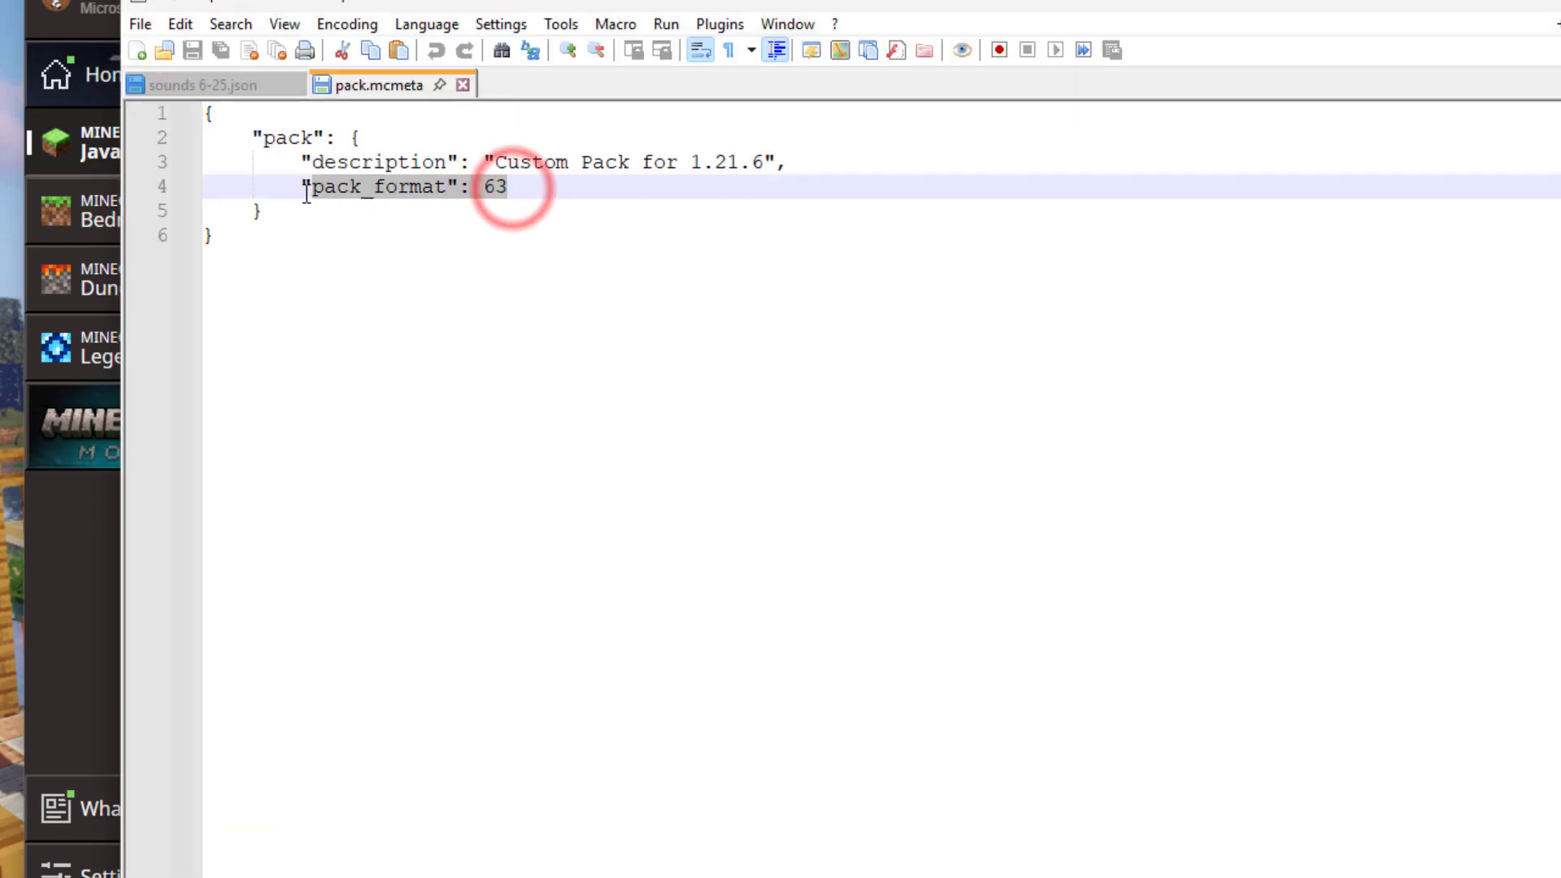
click(556, 187)
click(648, 162)
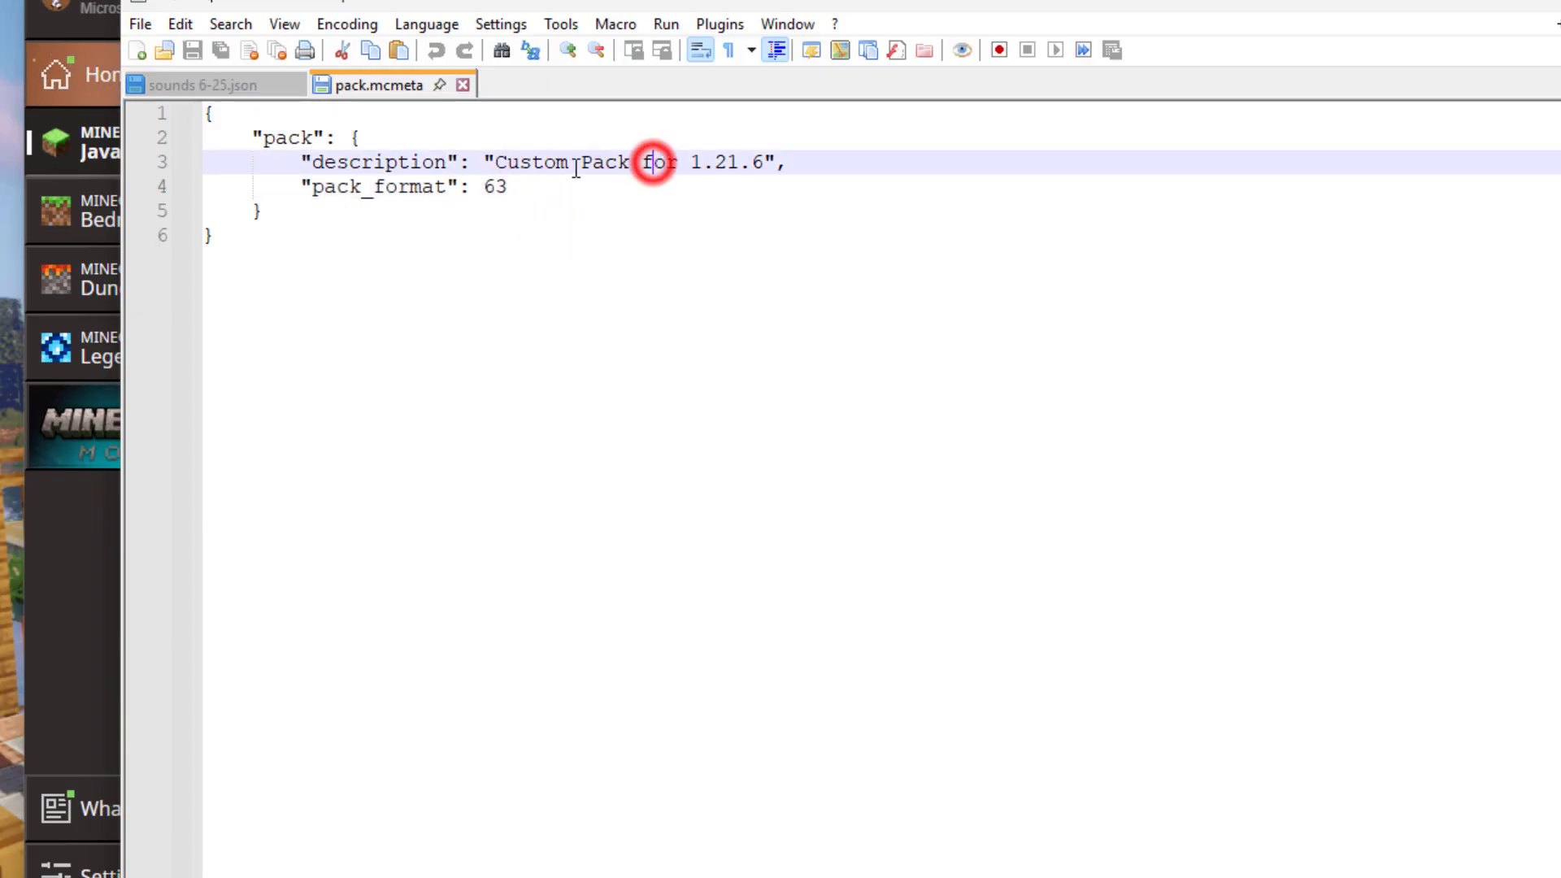
shift+click(766, 162)
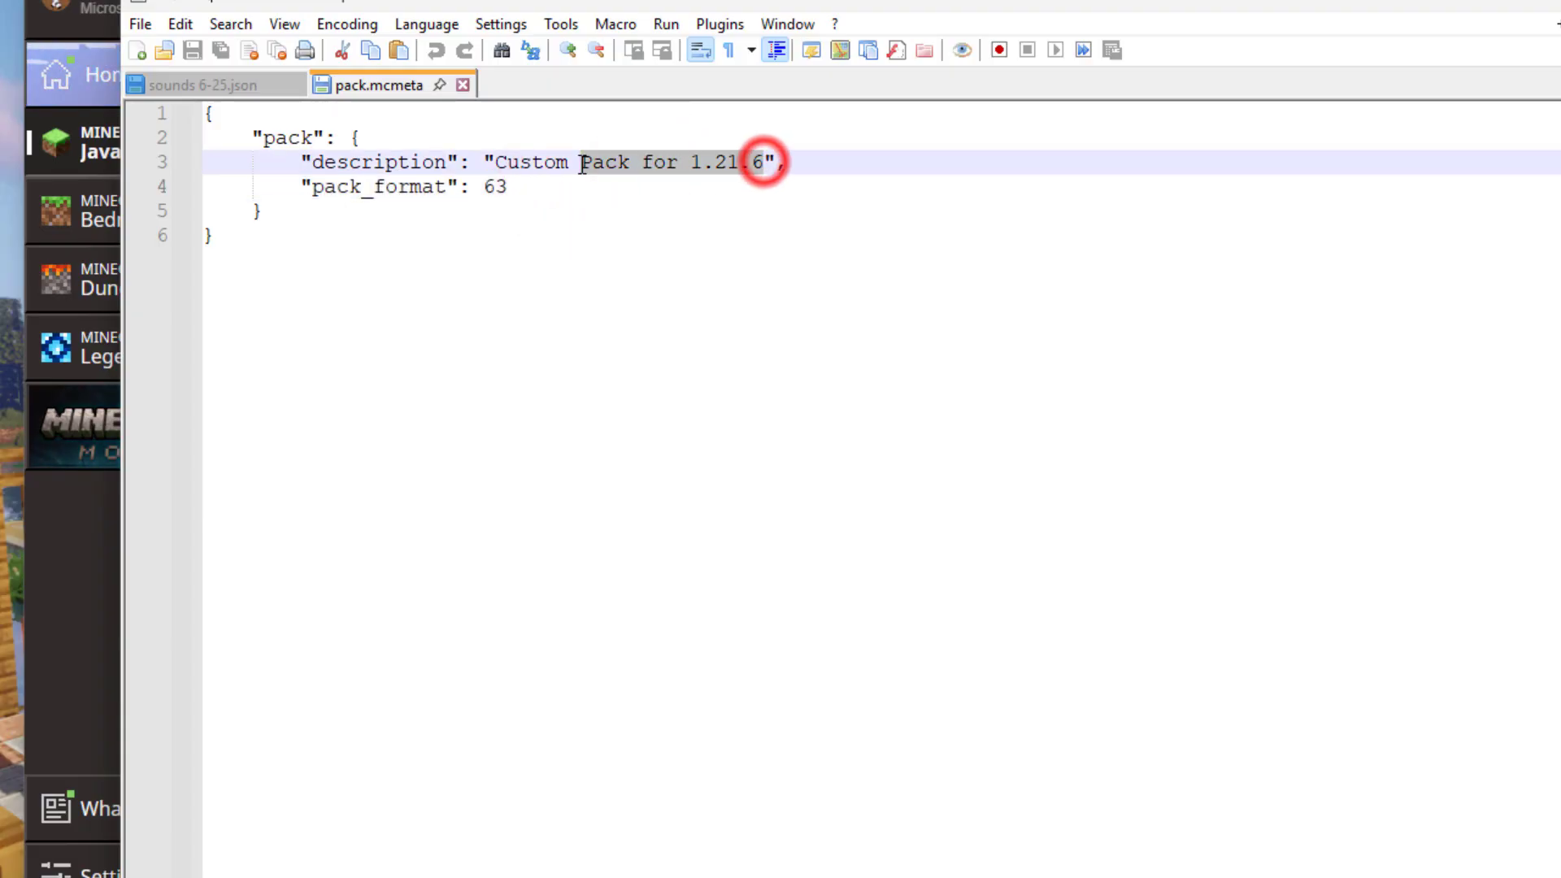
click(623, 165)
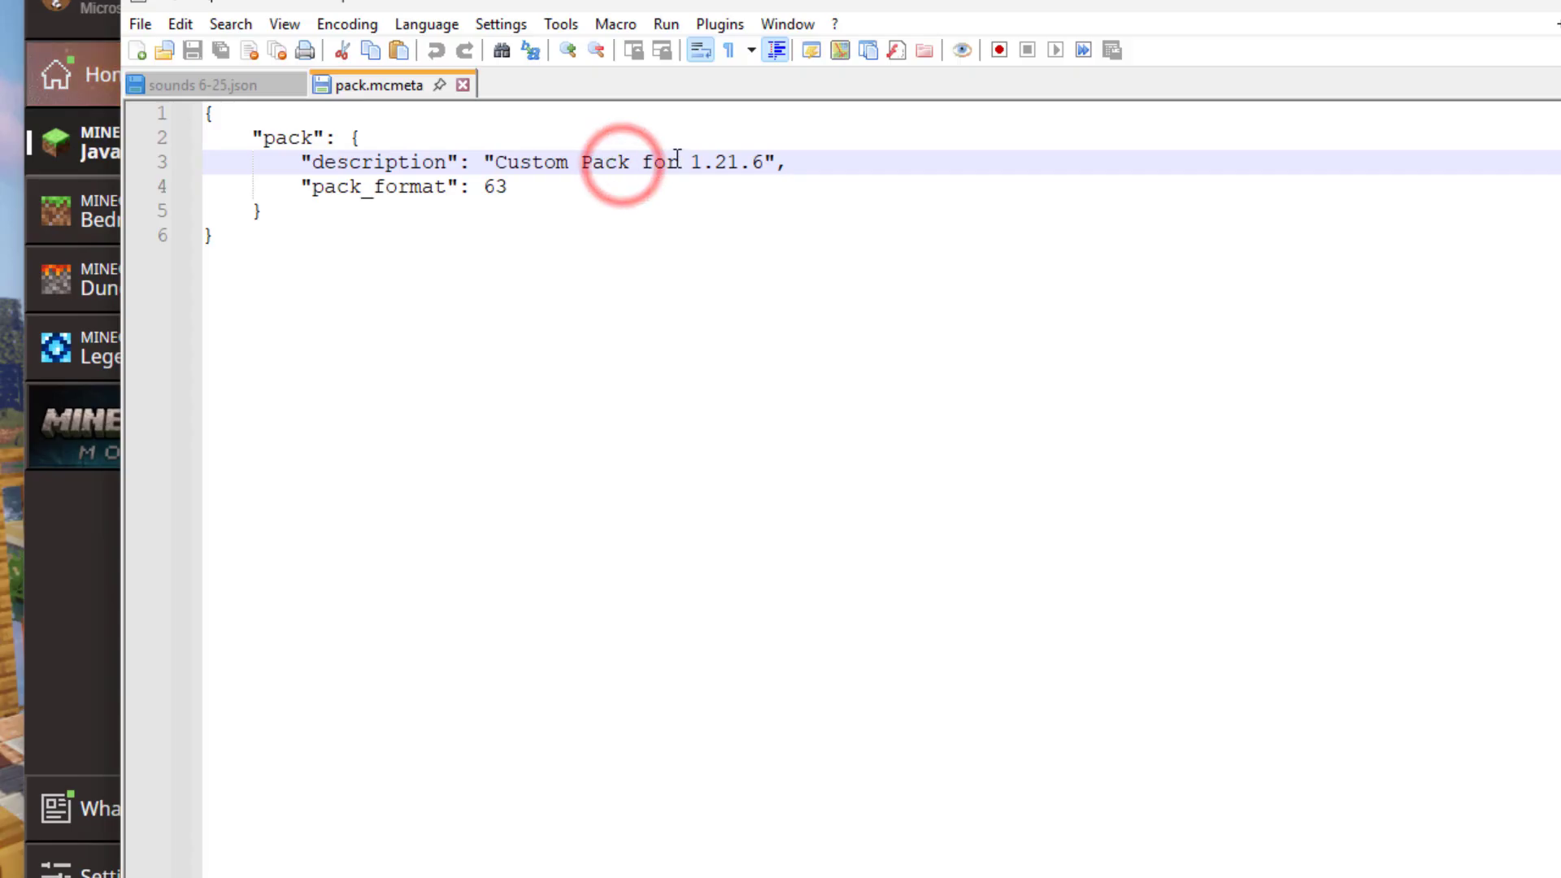
drag(675, 162, 584, 163)
text(Records)
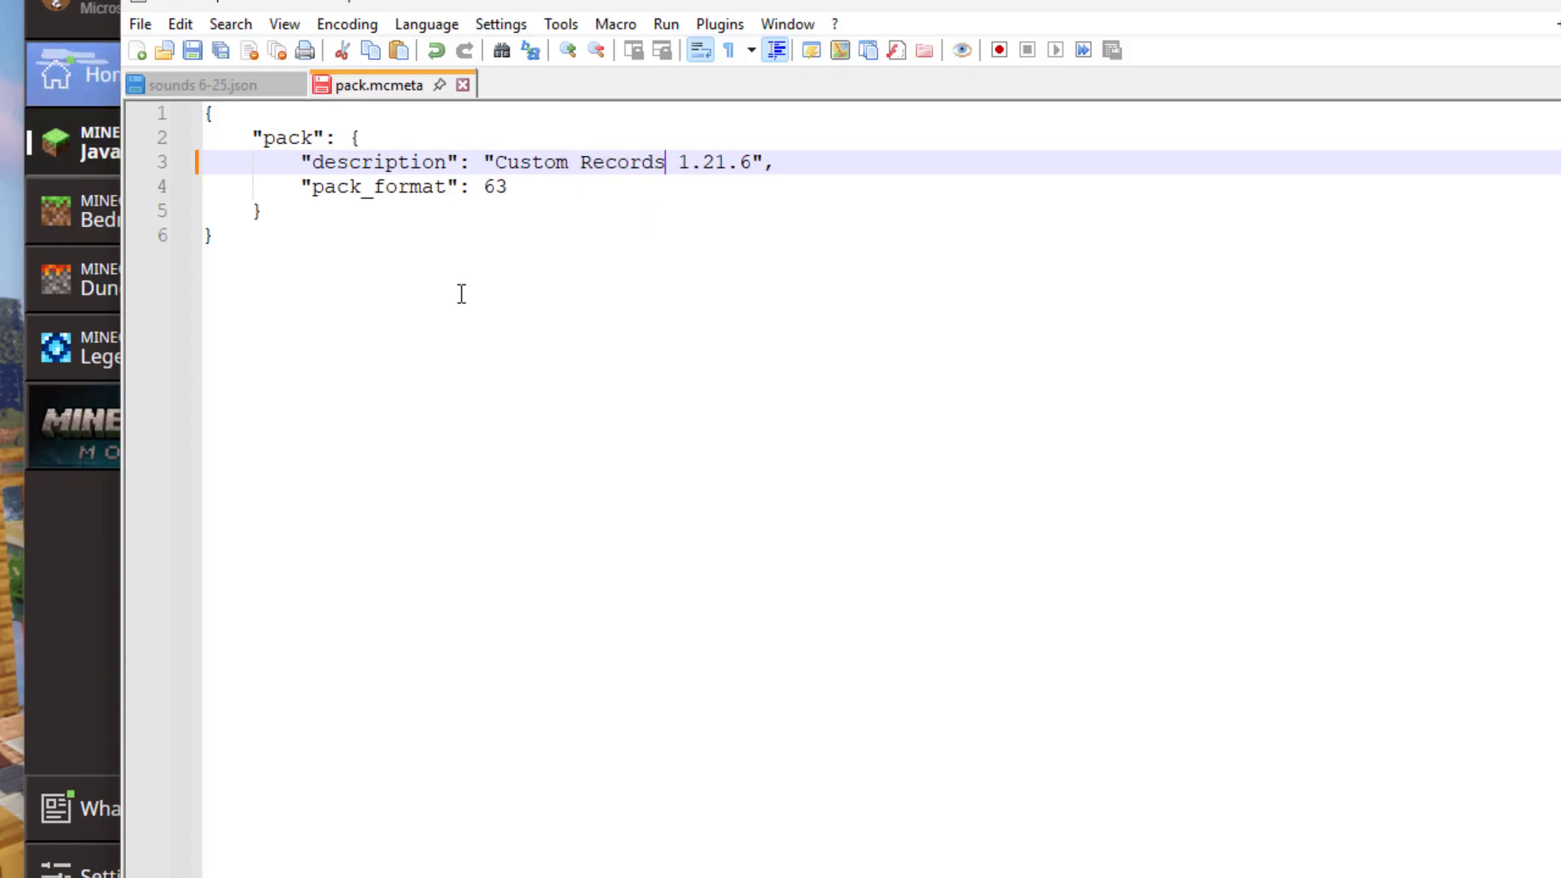
click(196, 51)
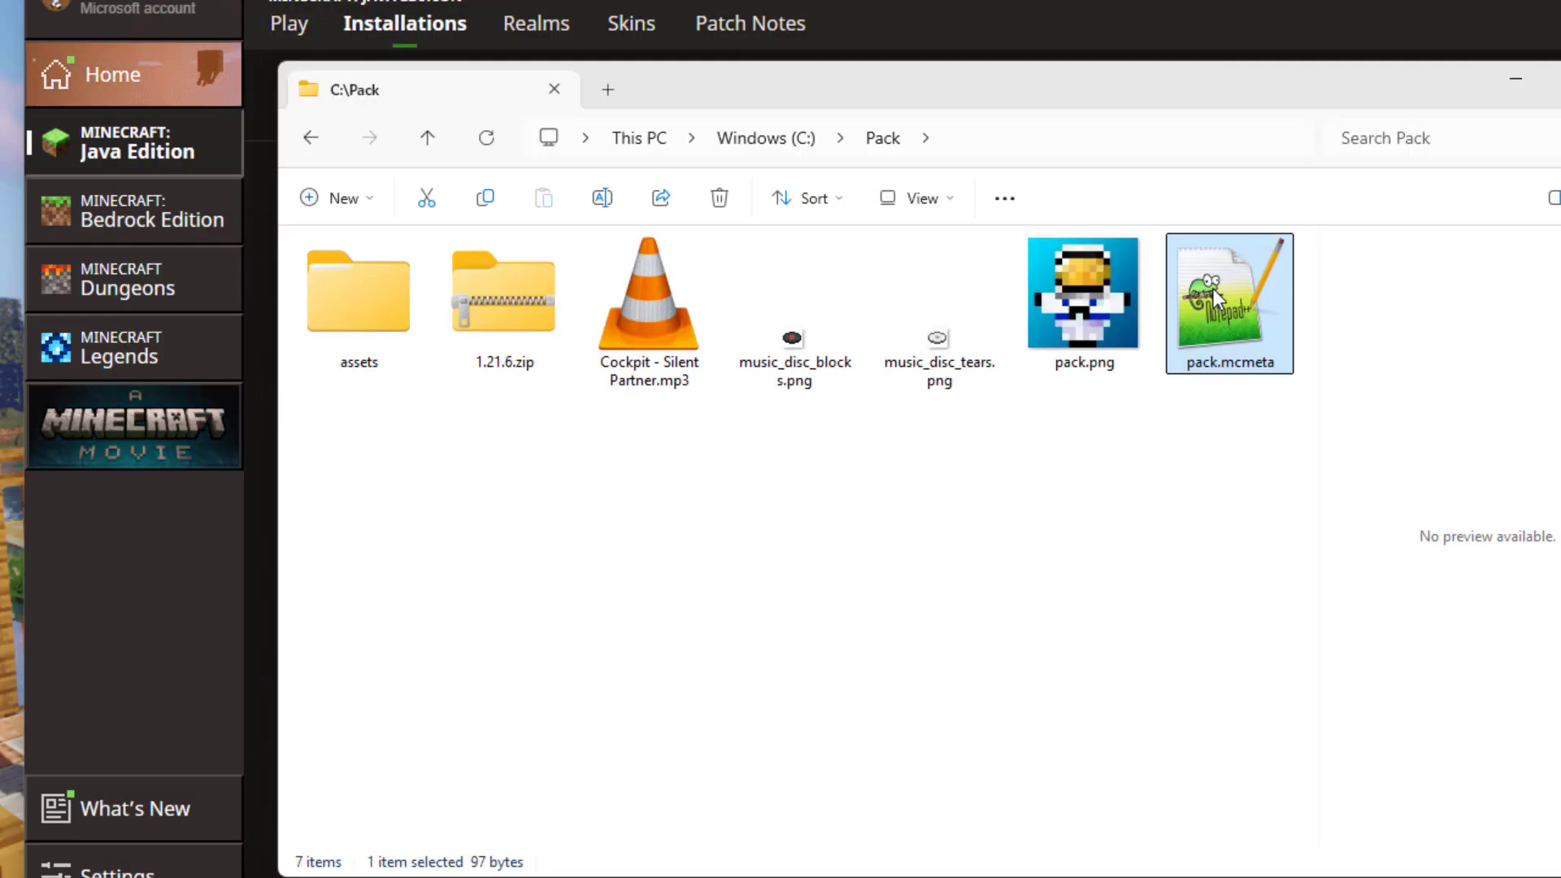
right_click(1213, 289)
Open pack.mcmeta in Notepad just once
click(1270, 407)
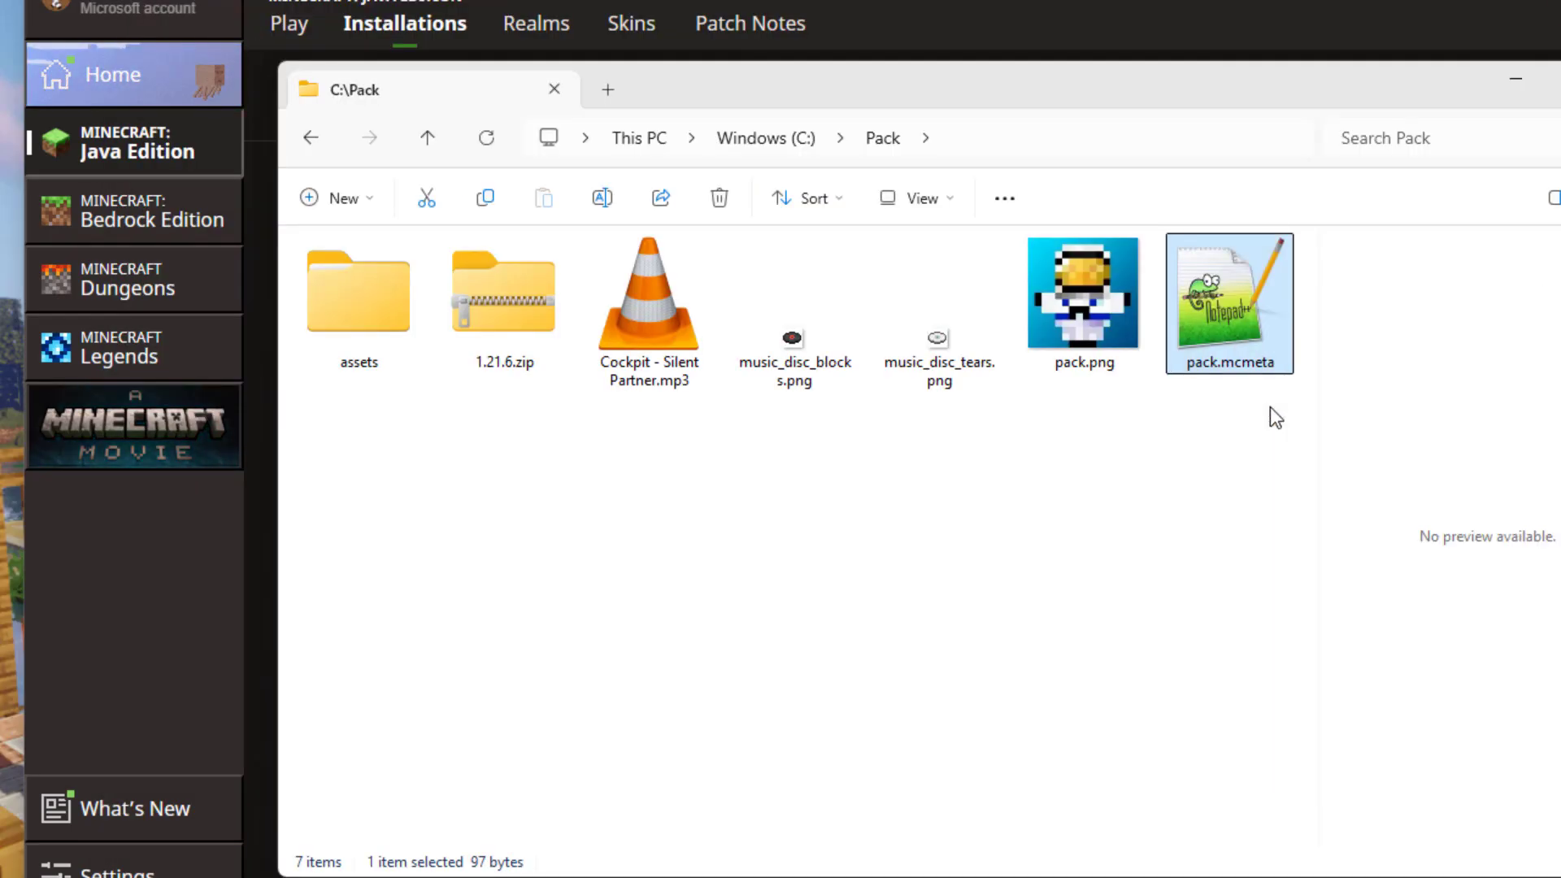
scroll(1007, 416, down, 1)
scroll(1007, 416, down, 3)
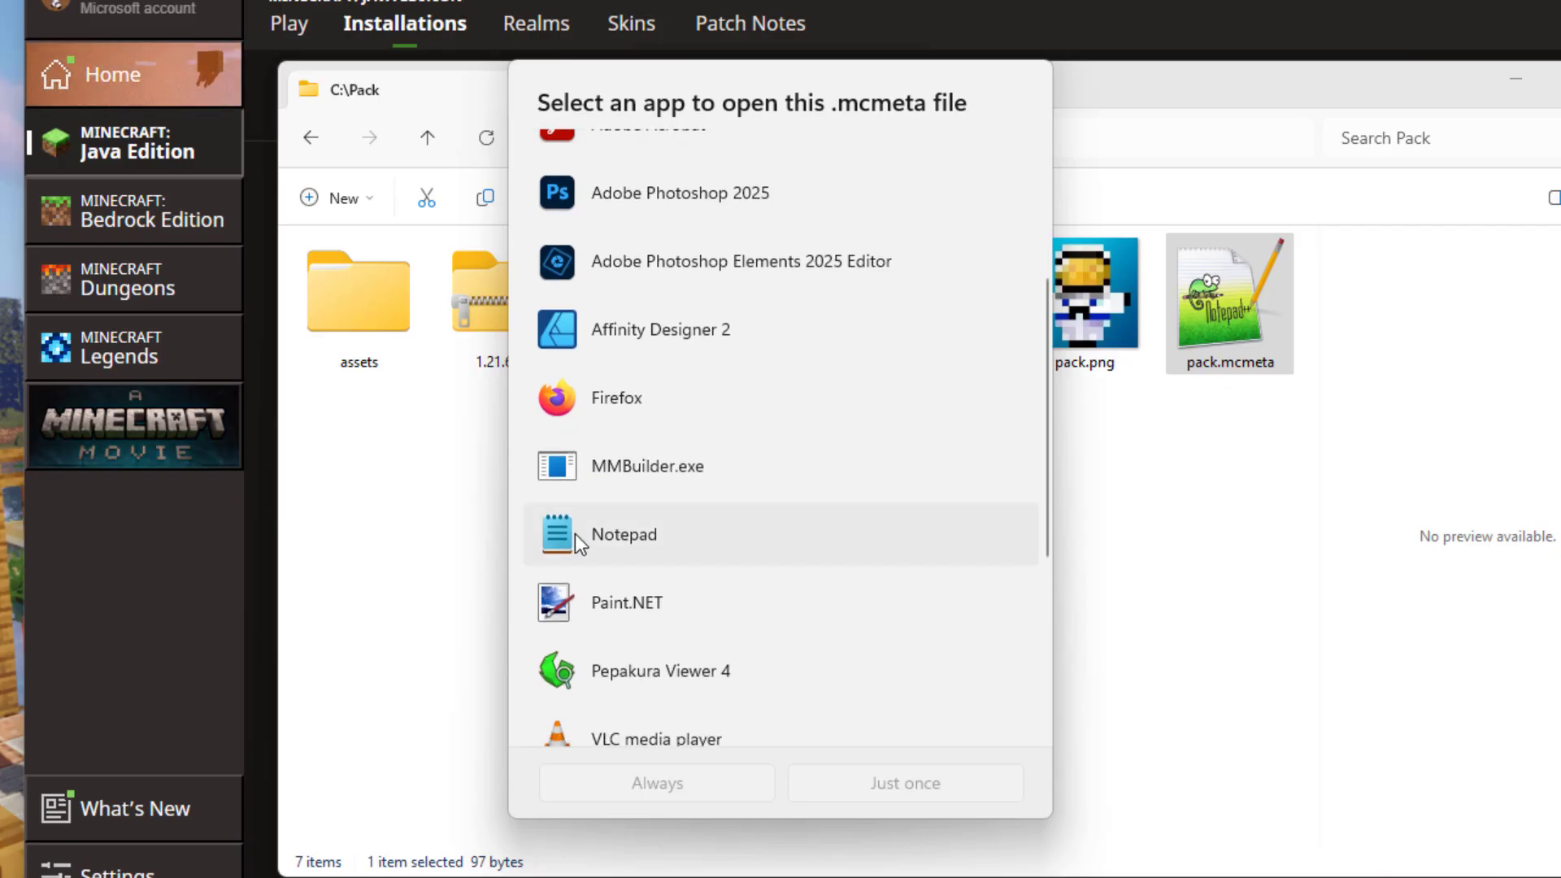
click(574, 533)
click(876, 785)
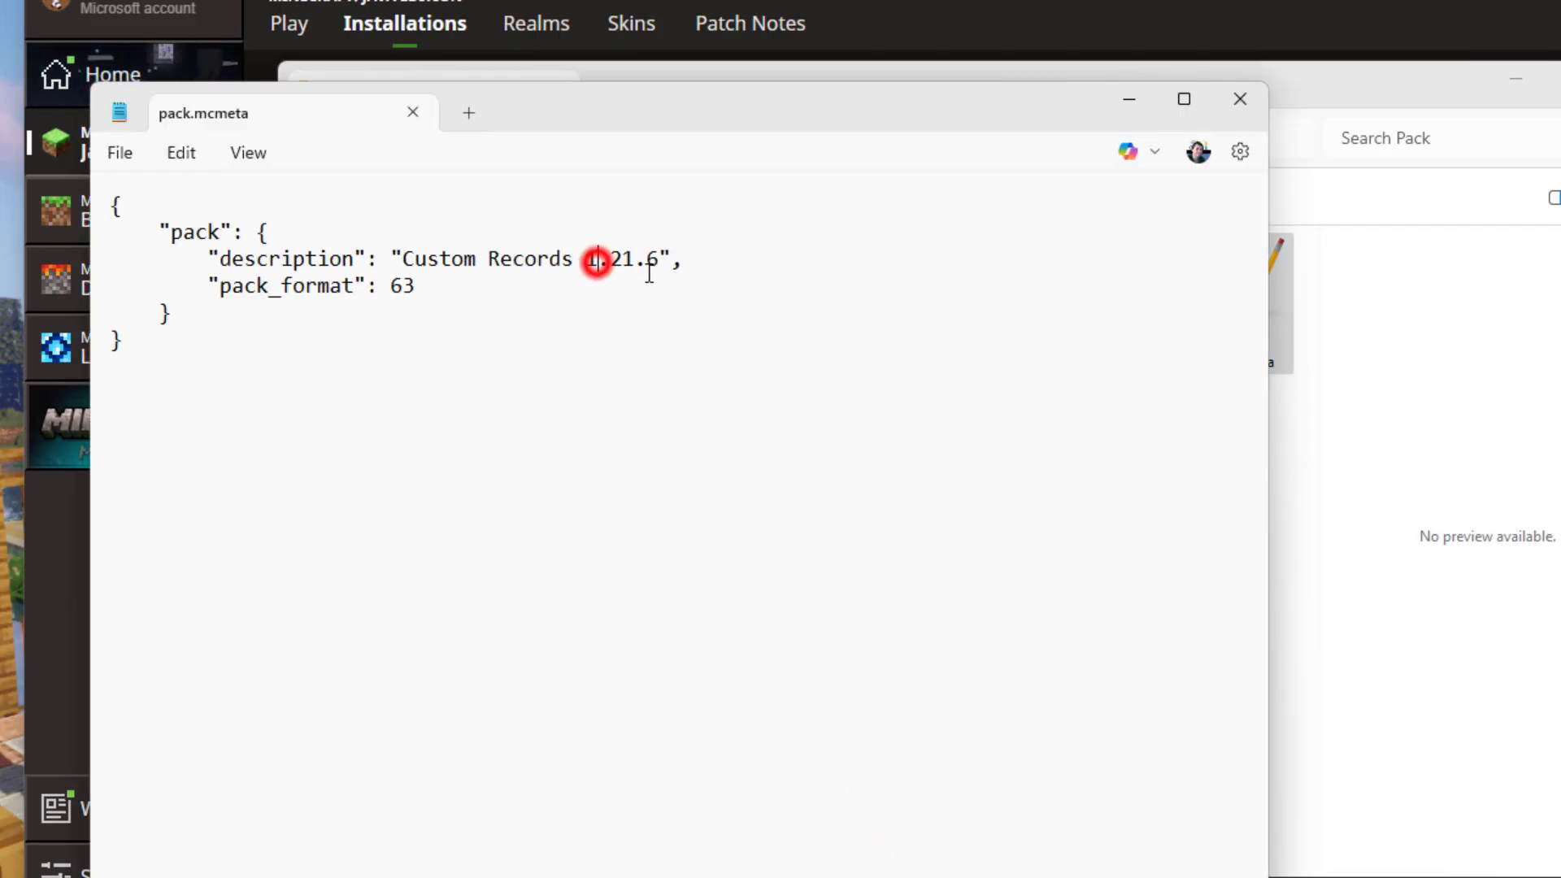
drag(574, 260, 392, 260)
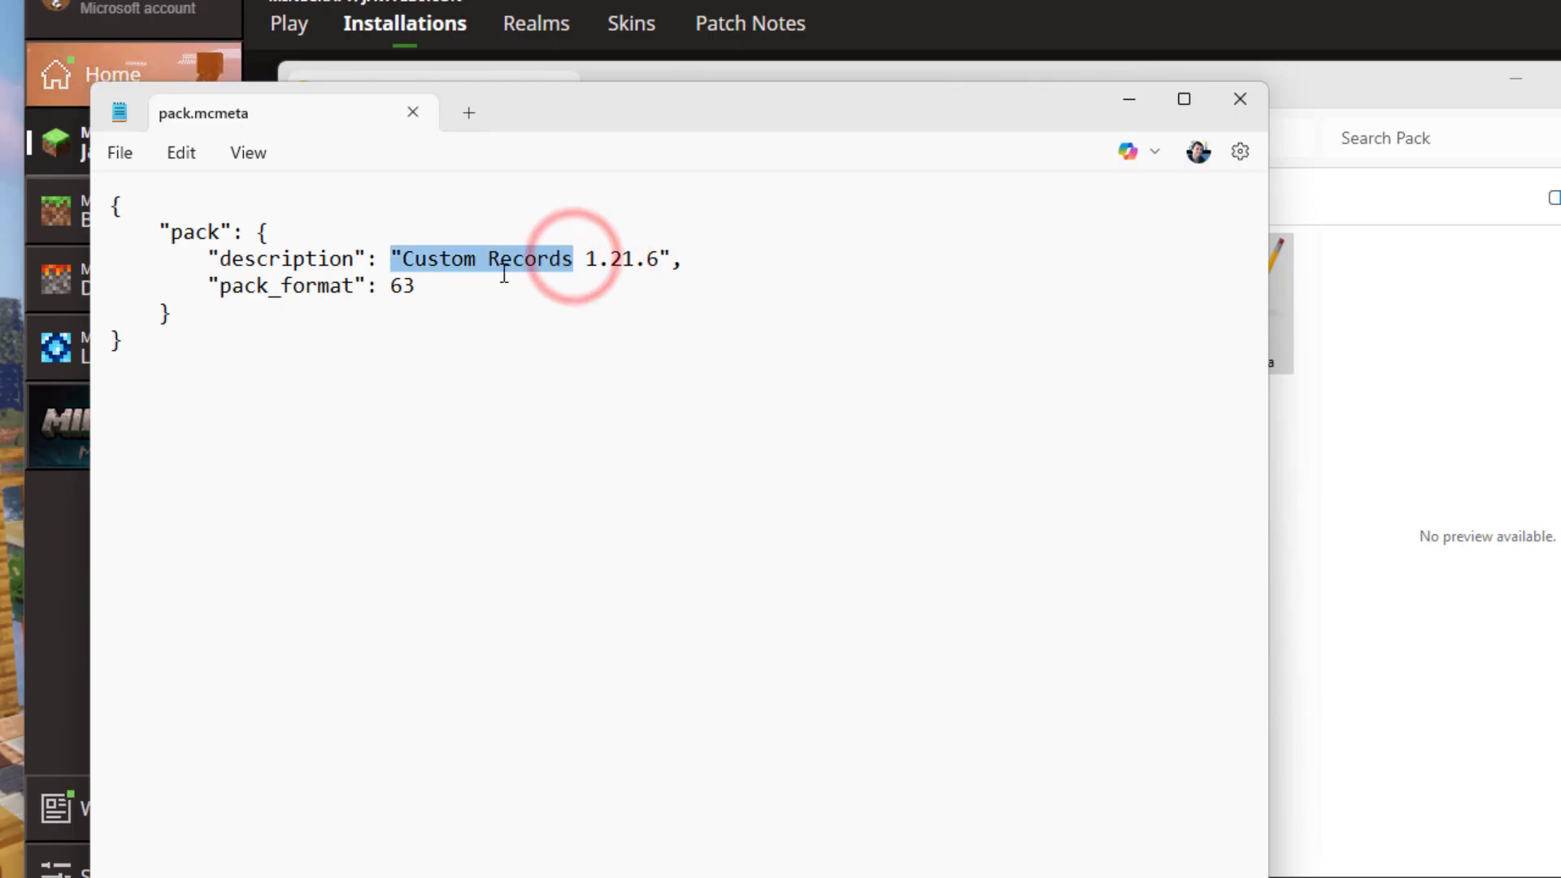
click(502, 265)
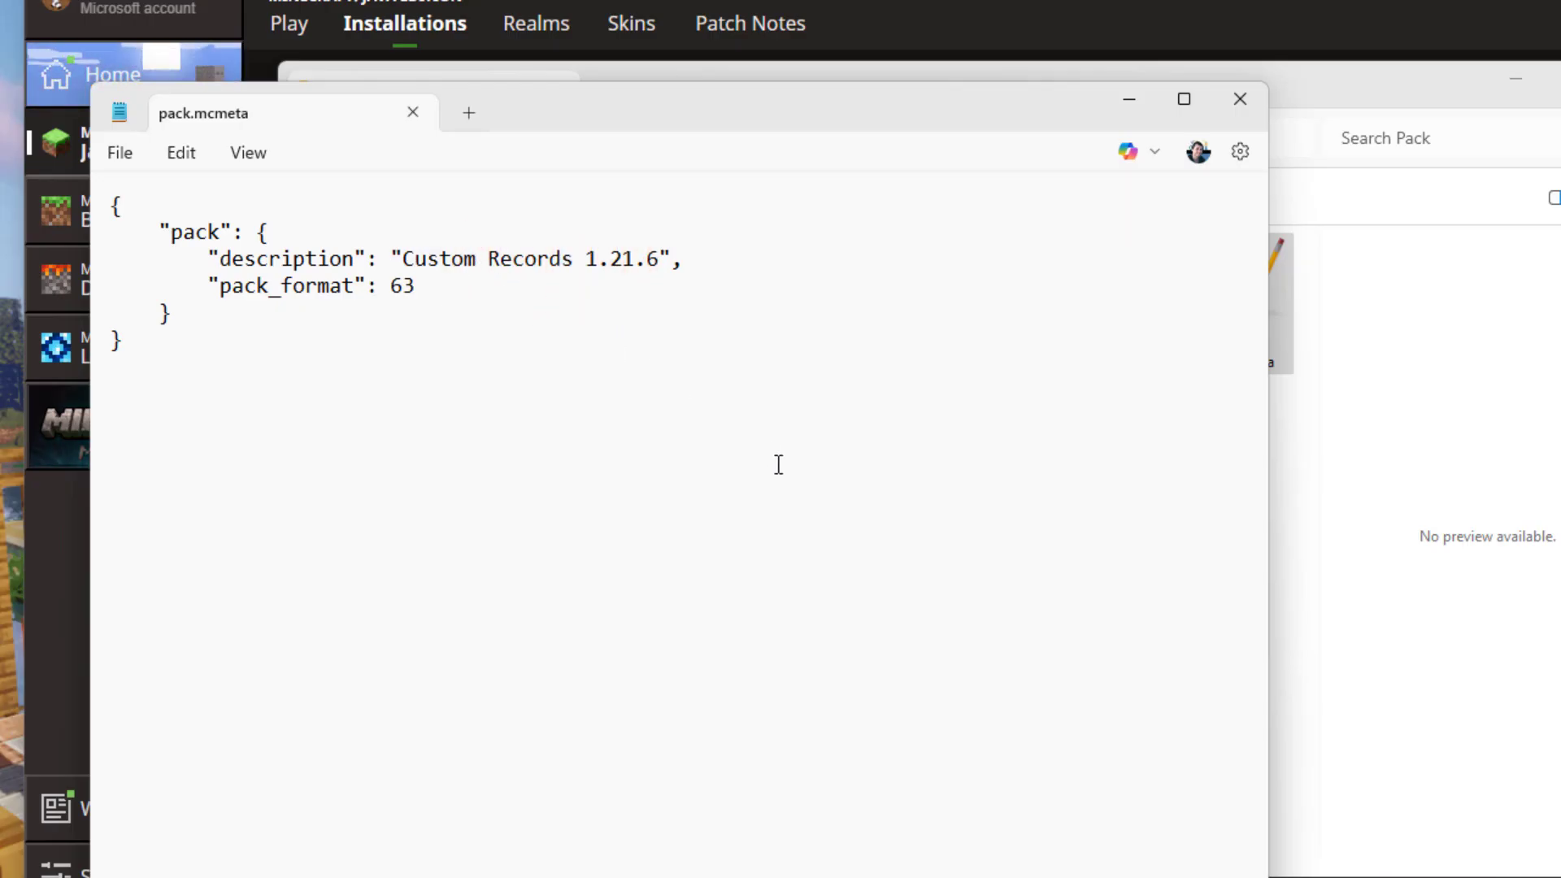
Save pack.mcmeta with ANSI encoding and close Notepad
click(122, 153)
click(167, 437)
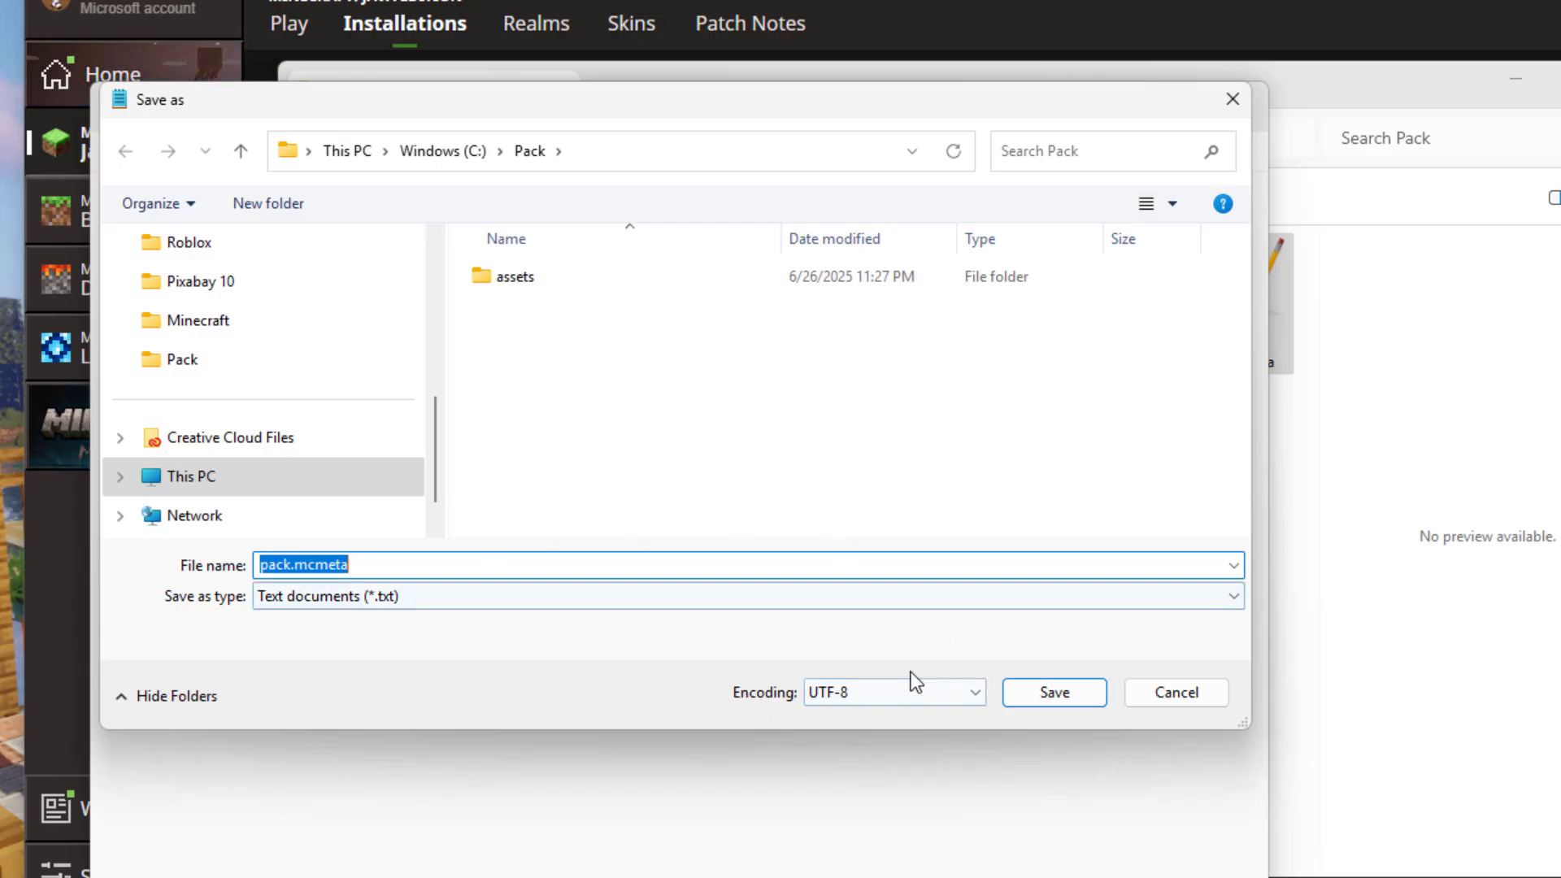
click(889, 695)
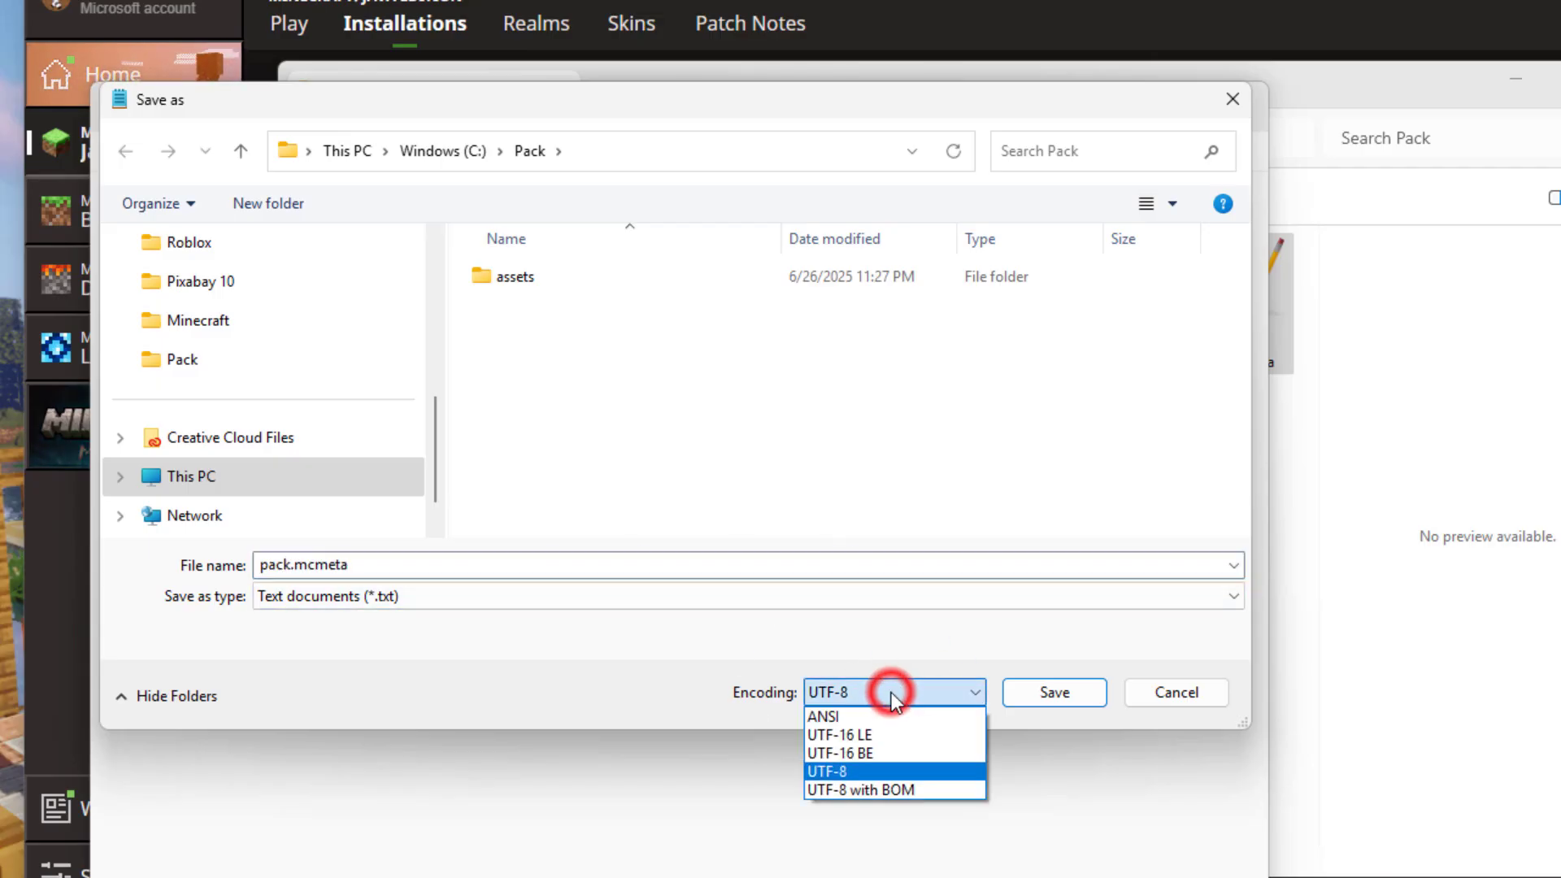
click(848, 715)
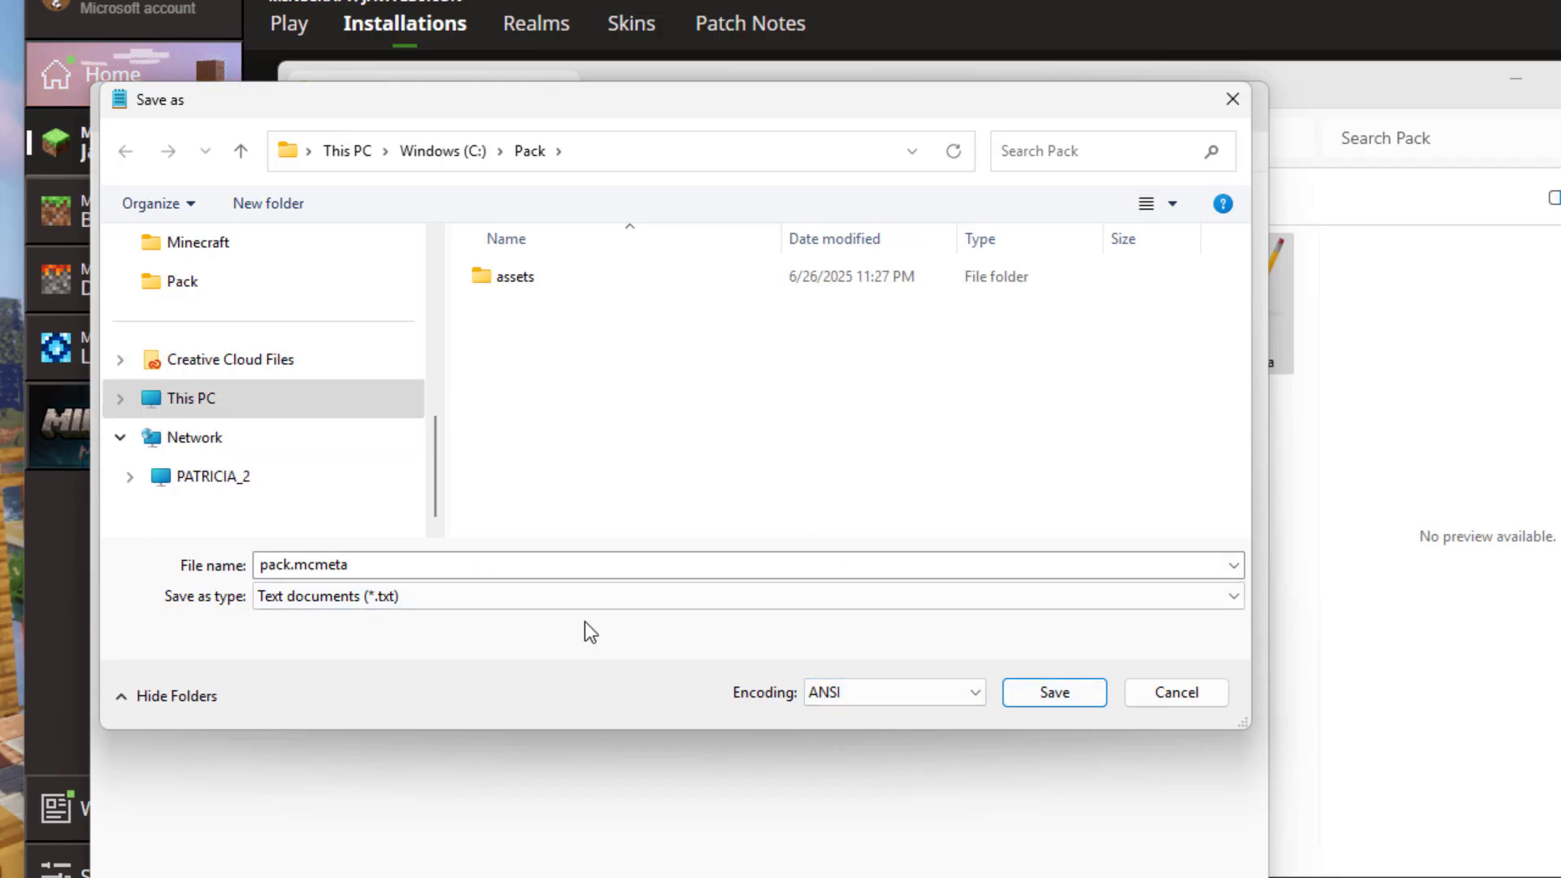
key(Return)
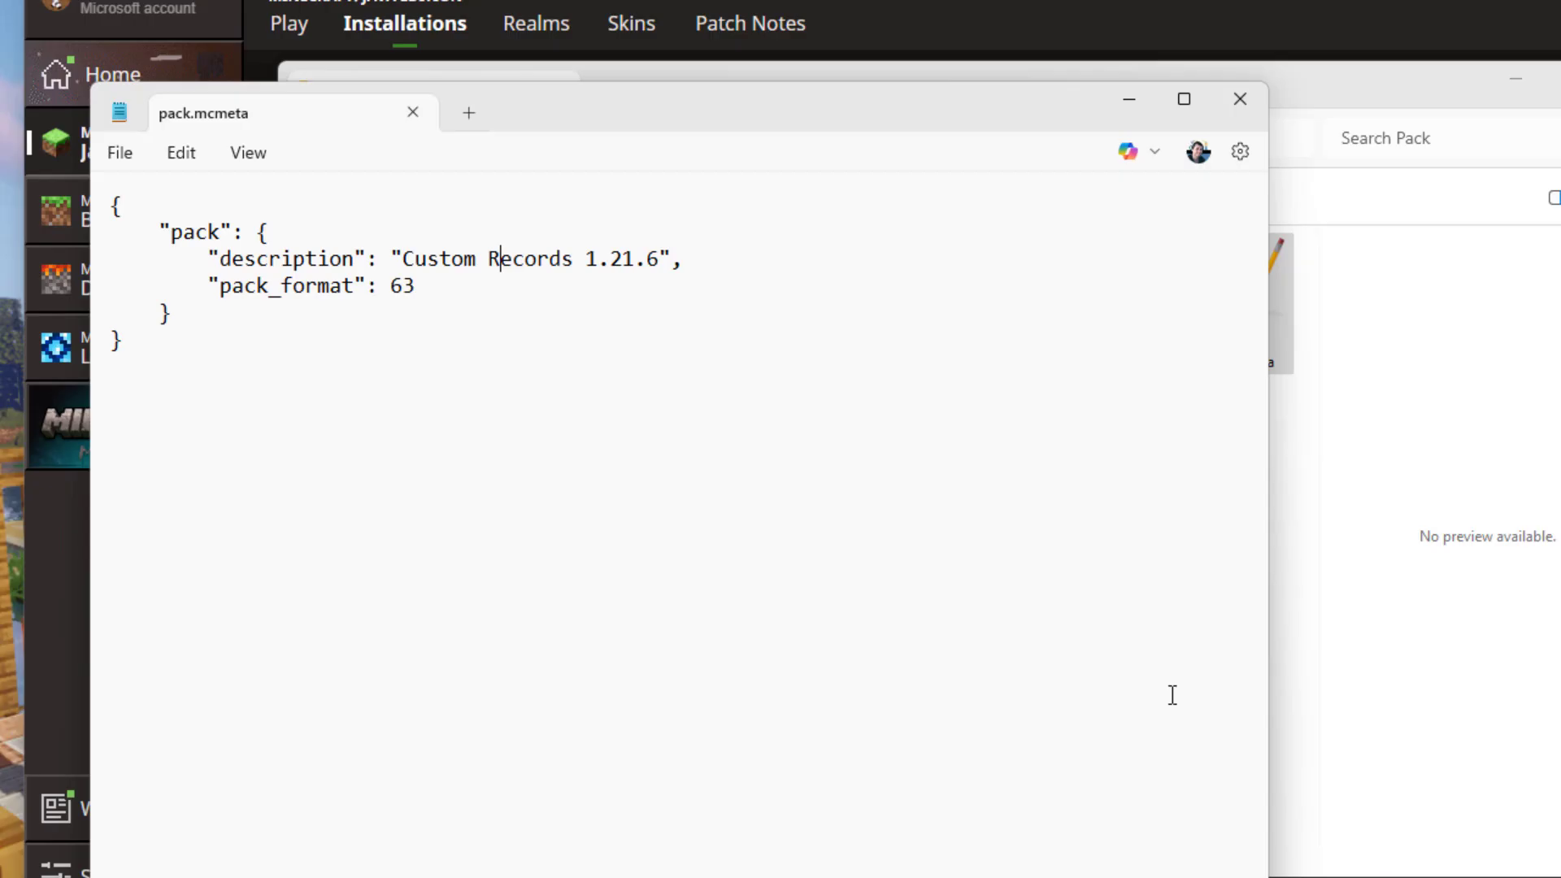
click(1236, 100)
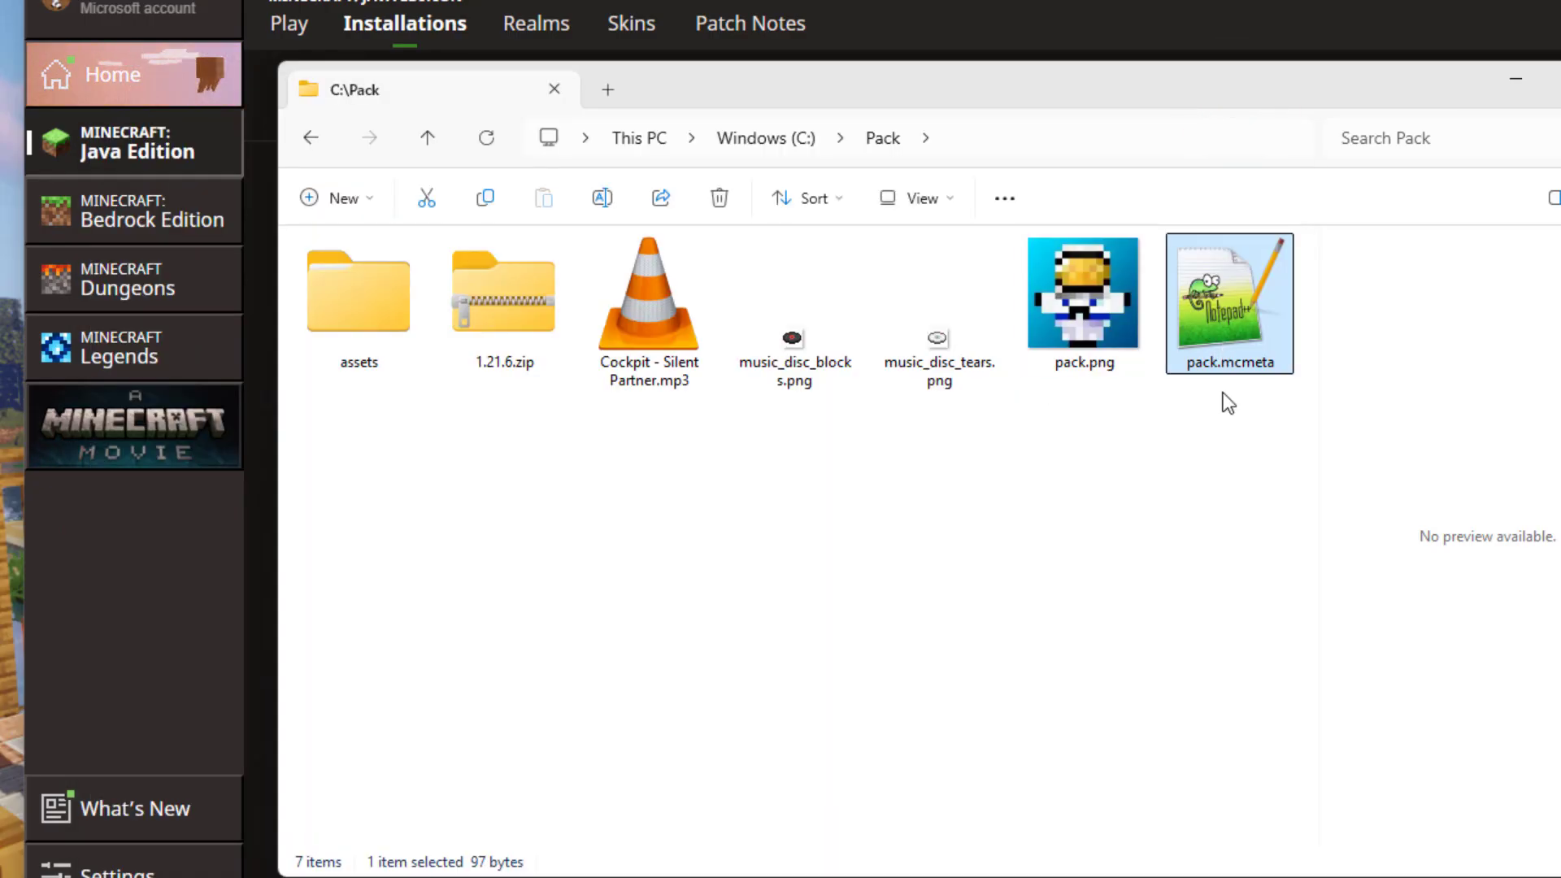
click(989, 475)
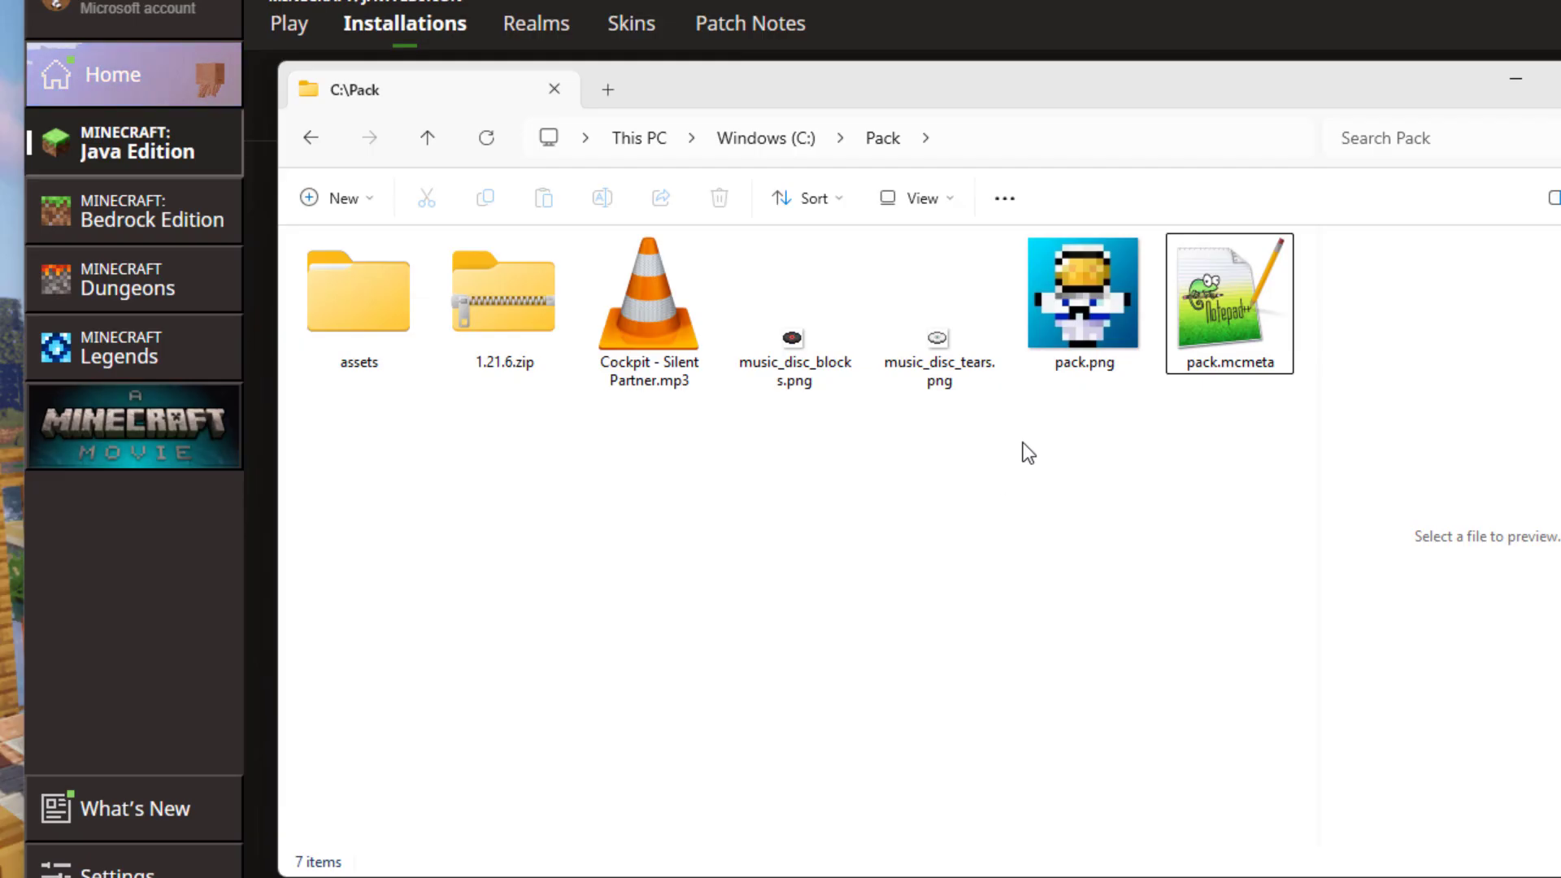